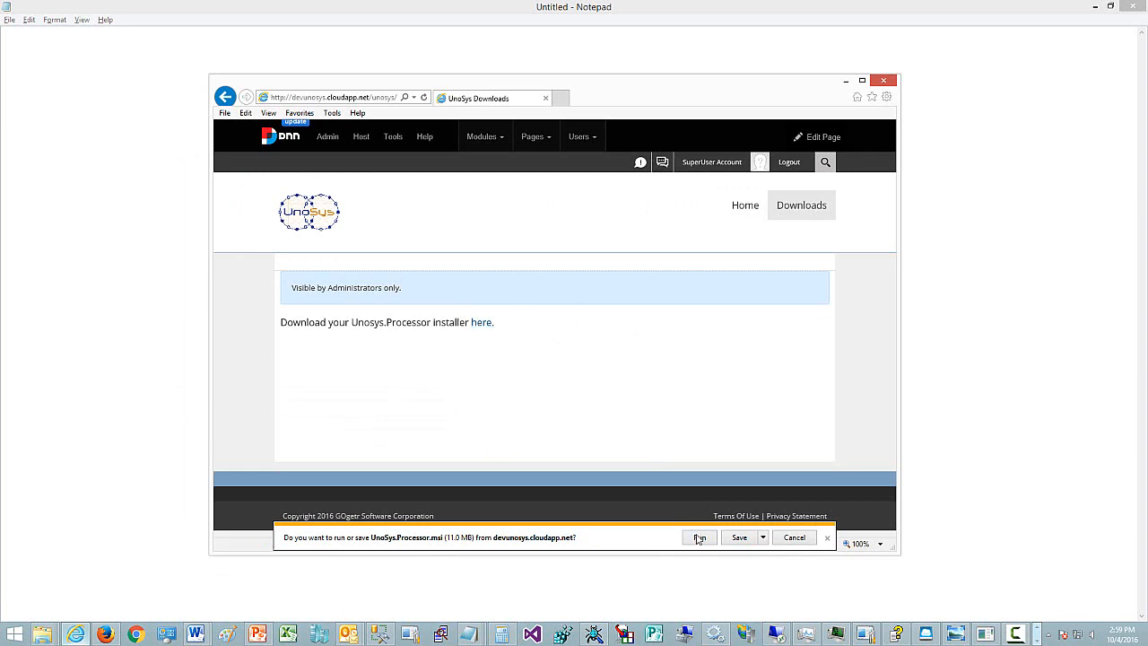
- Run the downloaded UnoSys.Processor.msi installer and complete the setup wizard with the default folder and Just me option
click(700, 537)
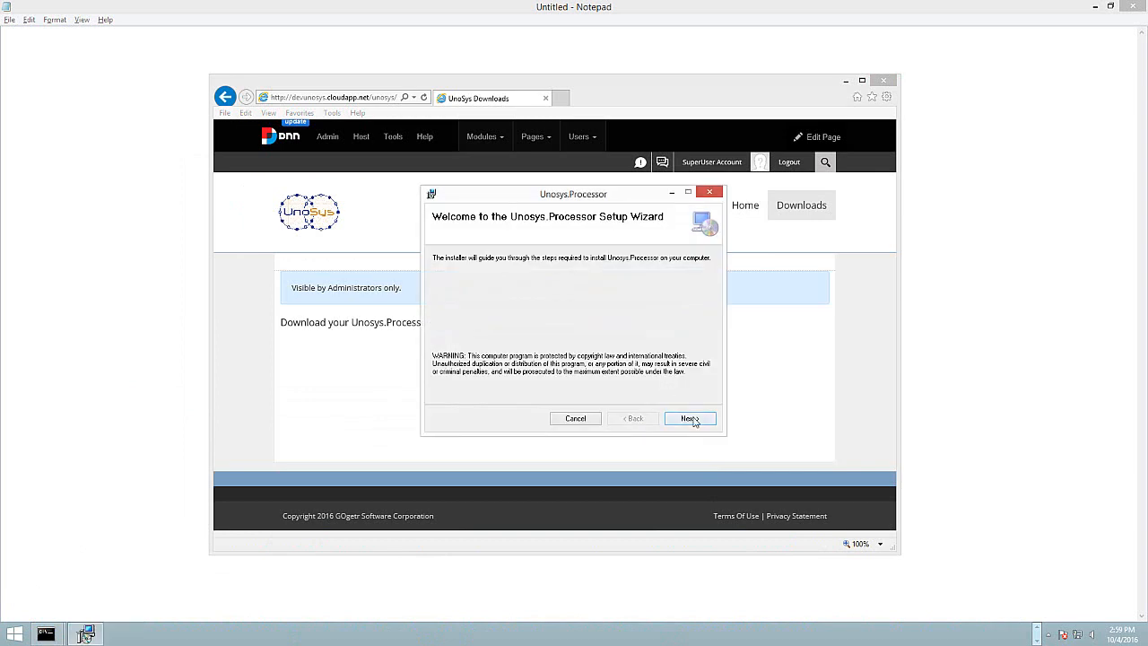
click(691, 419)
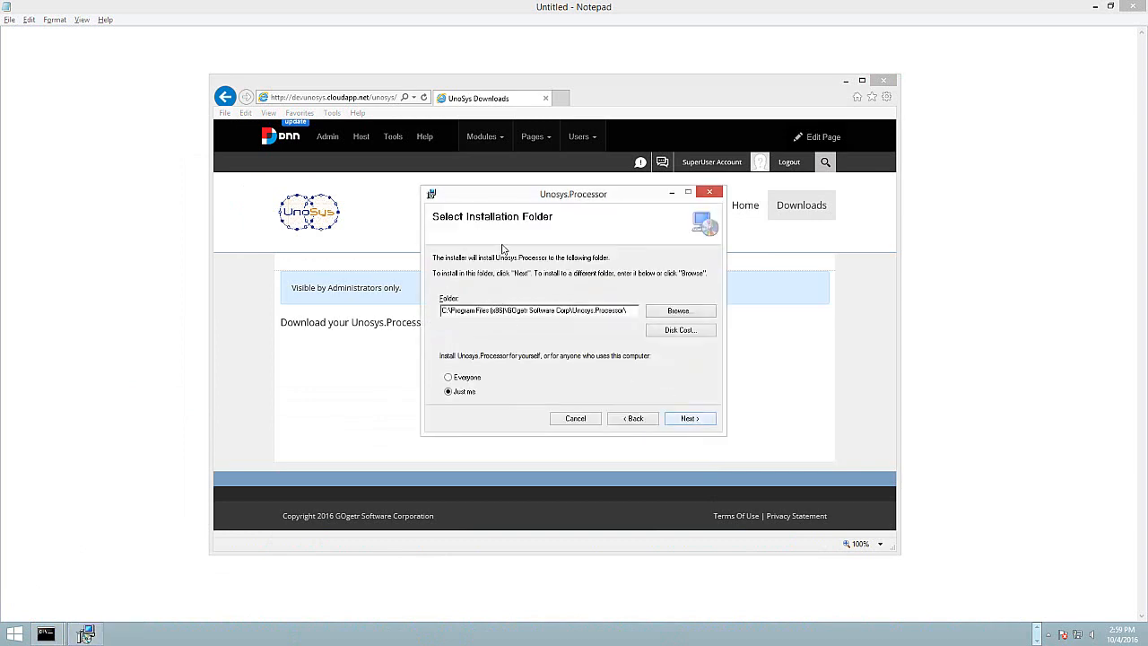
click(692, 423)
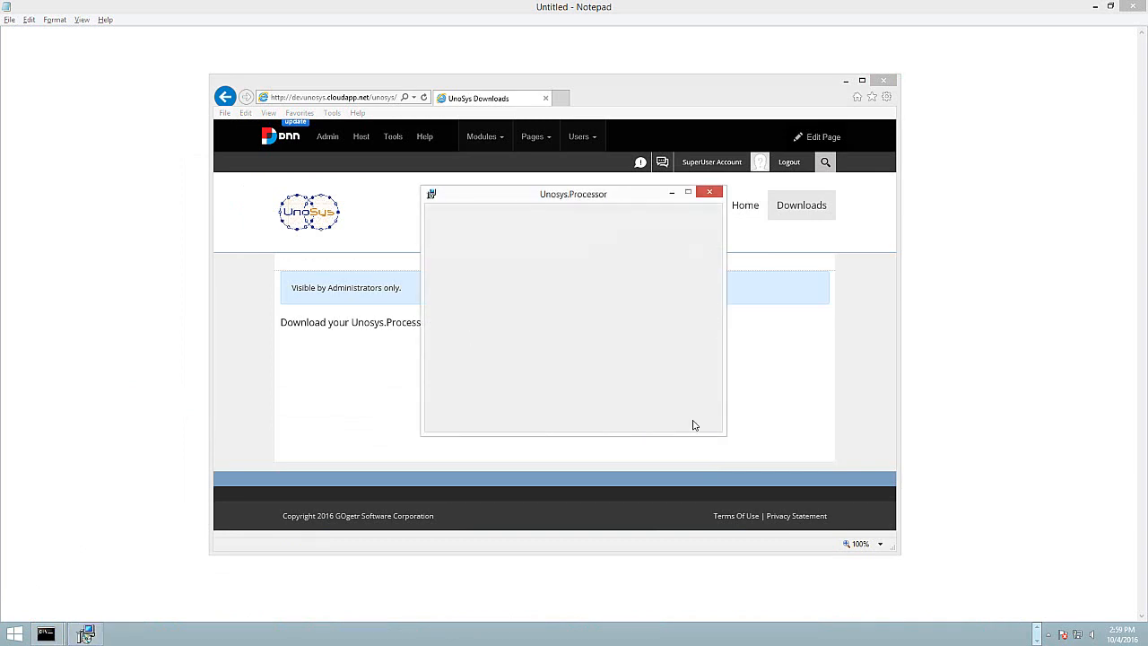
click(691, 419)
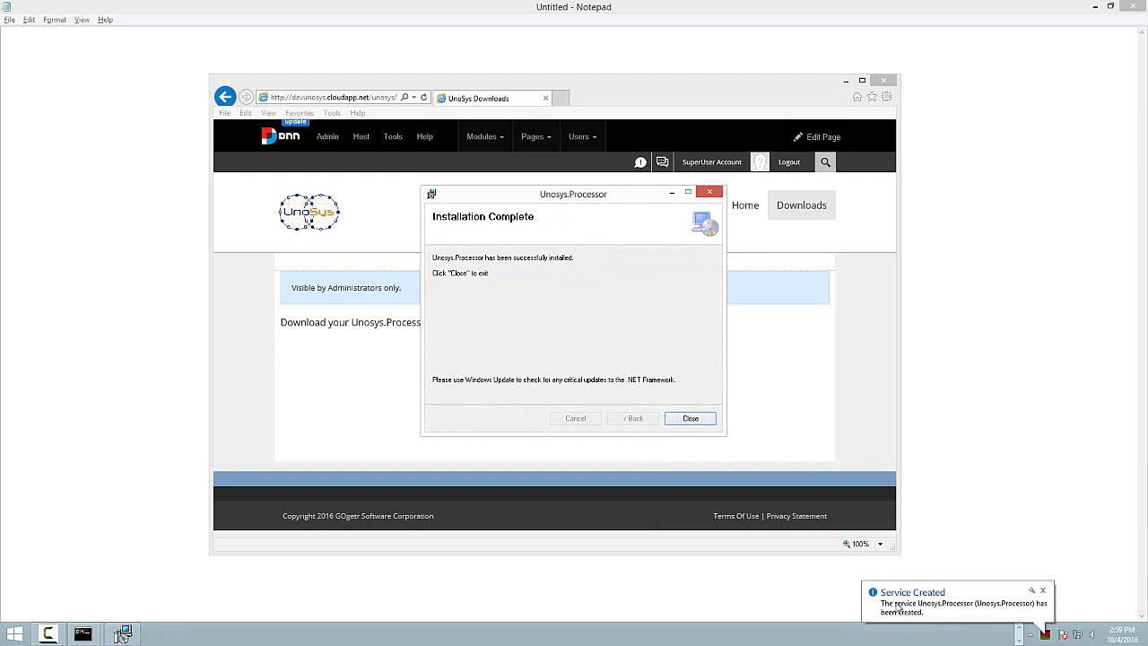
click(690, 419)
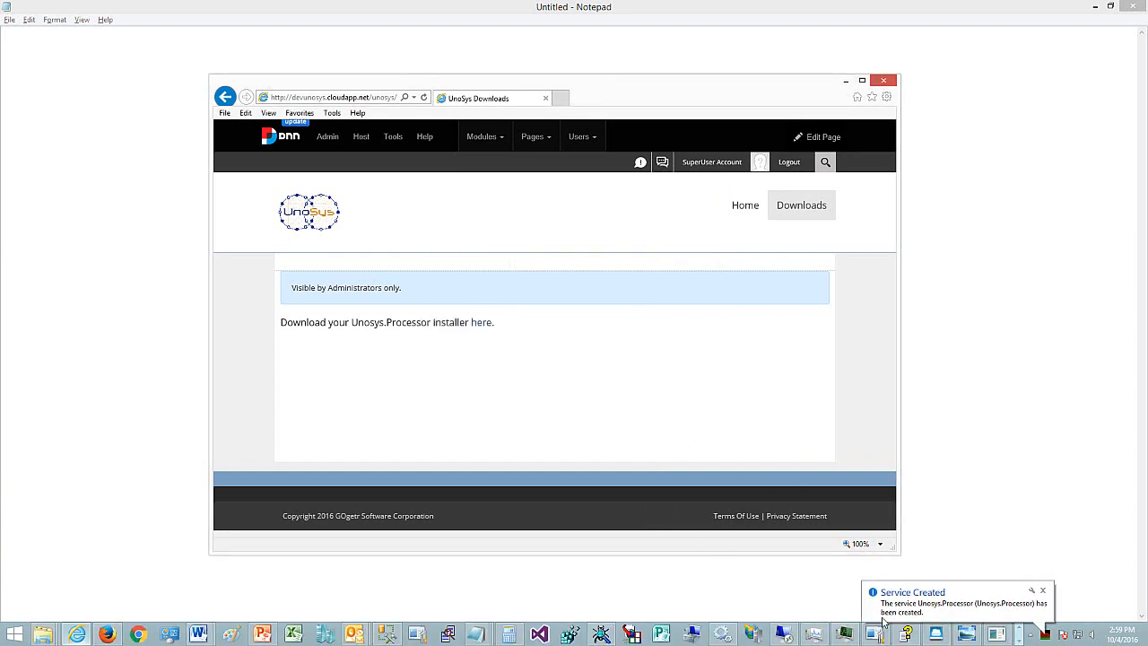
- Open Services, refresh the list, and select the Unosys.Processor service
click(729, 637)
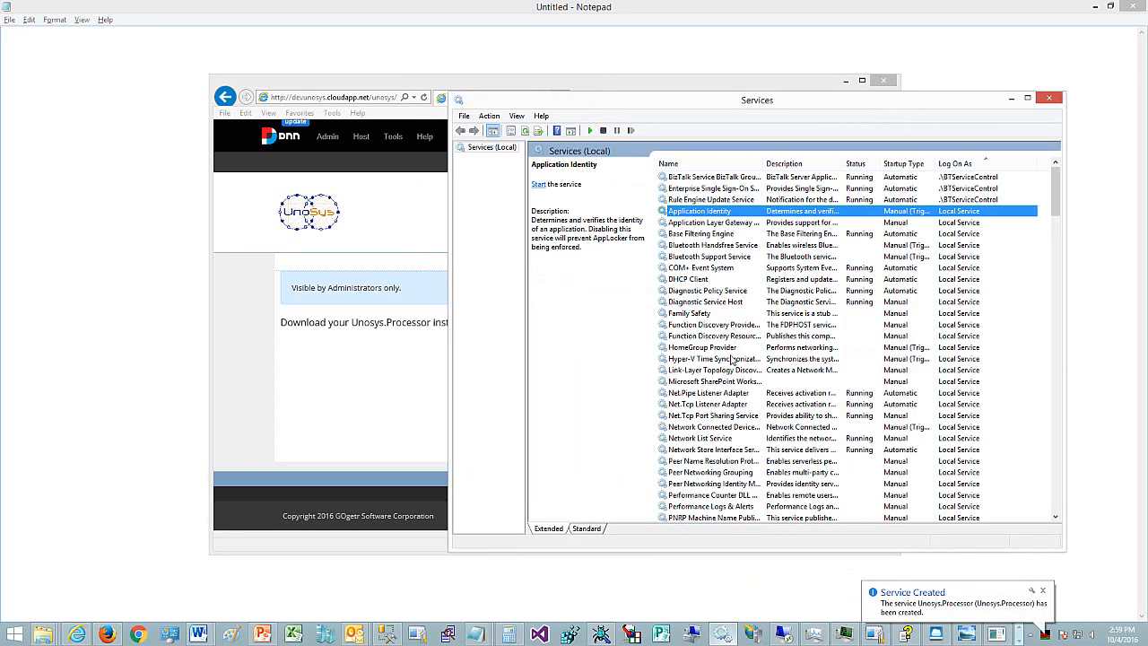
click(526, 130)
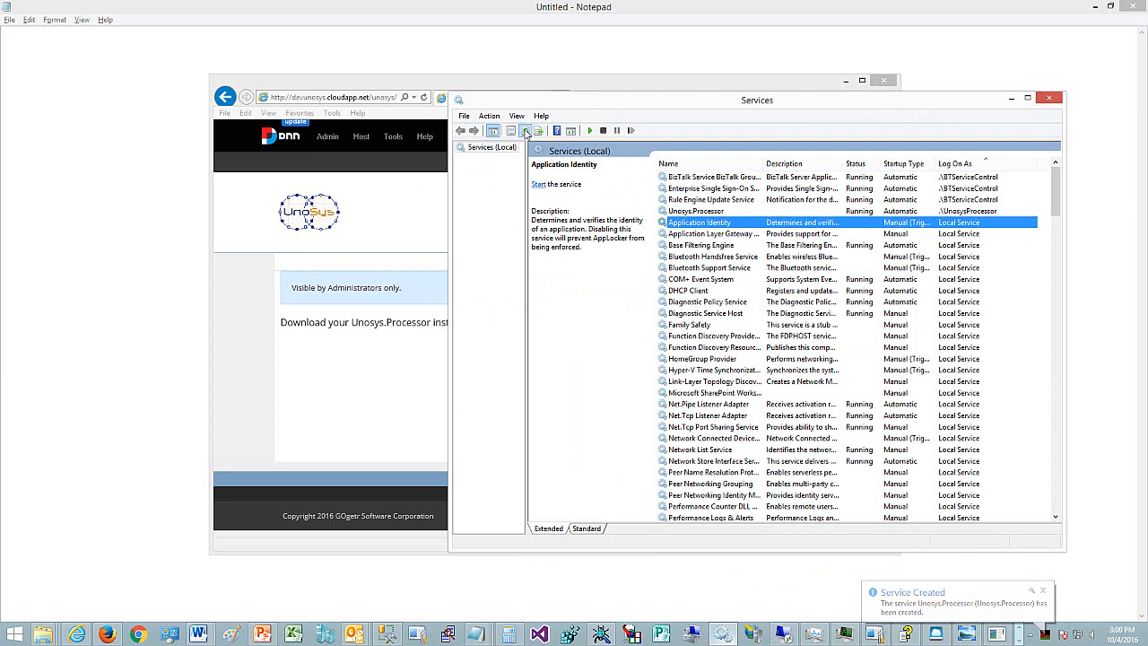
click(687, 212)
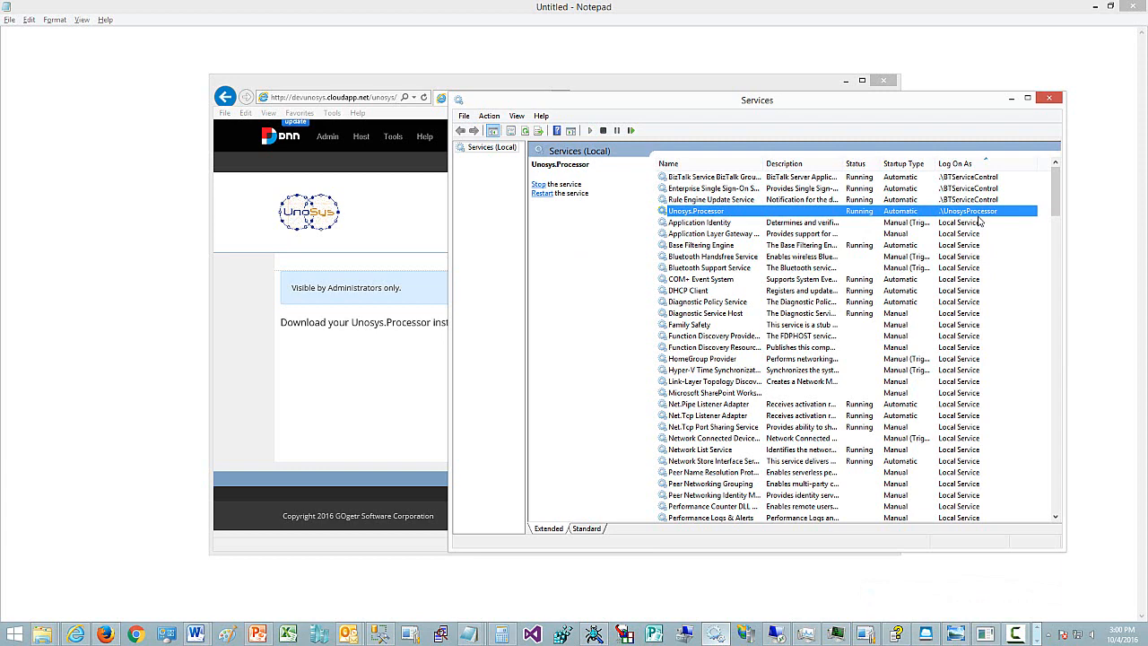
- Browse to the Program Files (x86) > GOgetr Software Corp > Unosys.Processor installation folder
click(42, 635)
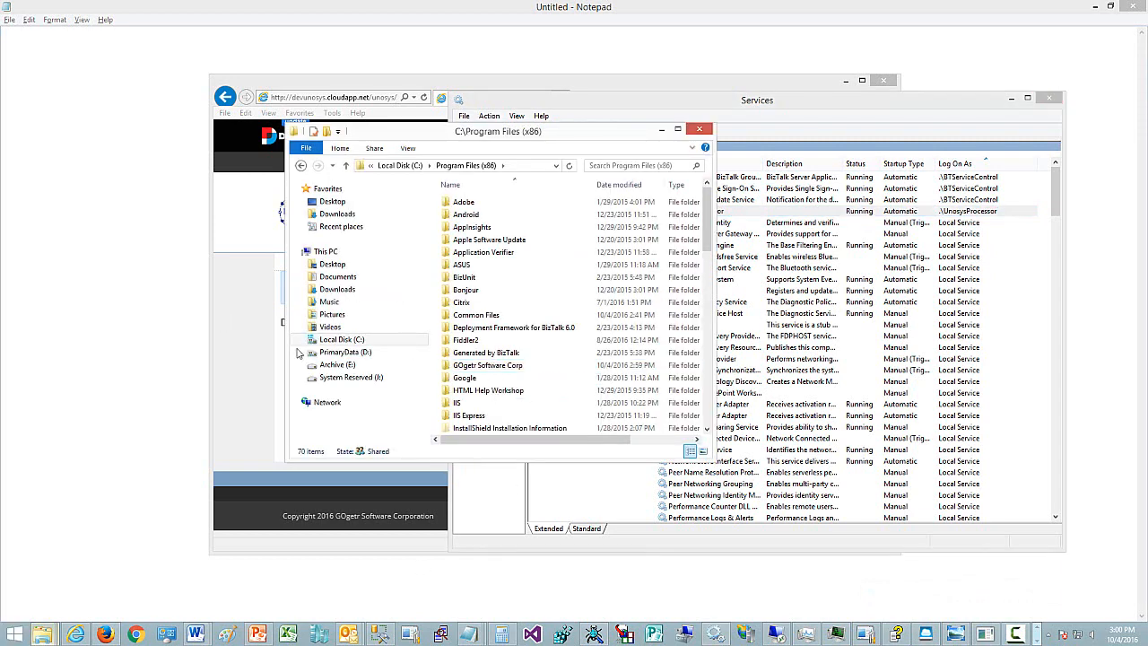
click(488, 370)
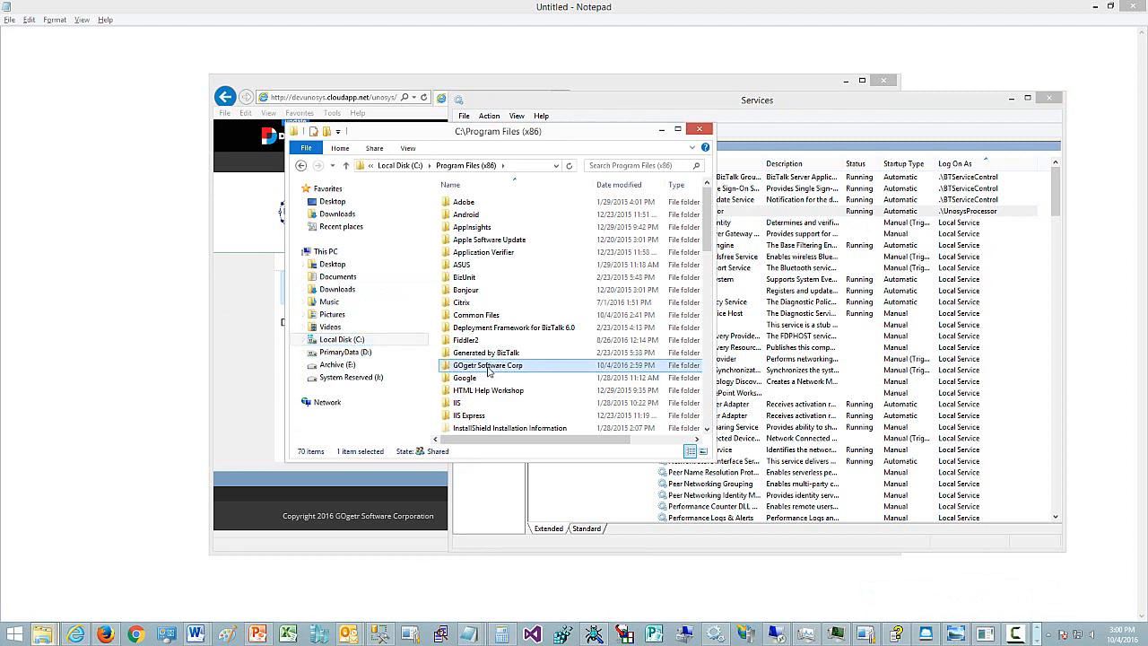
double_click(489, 370)
double_click(485, 205)
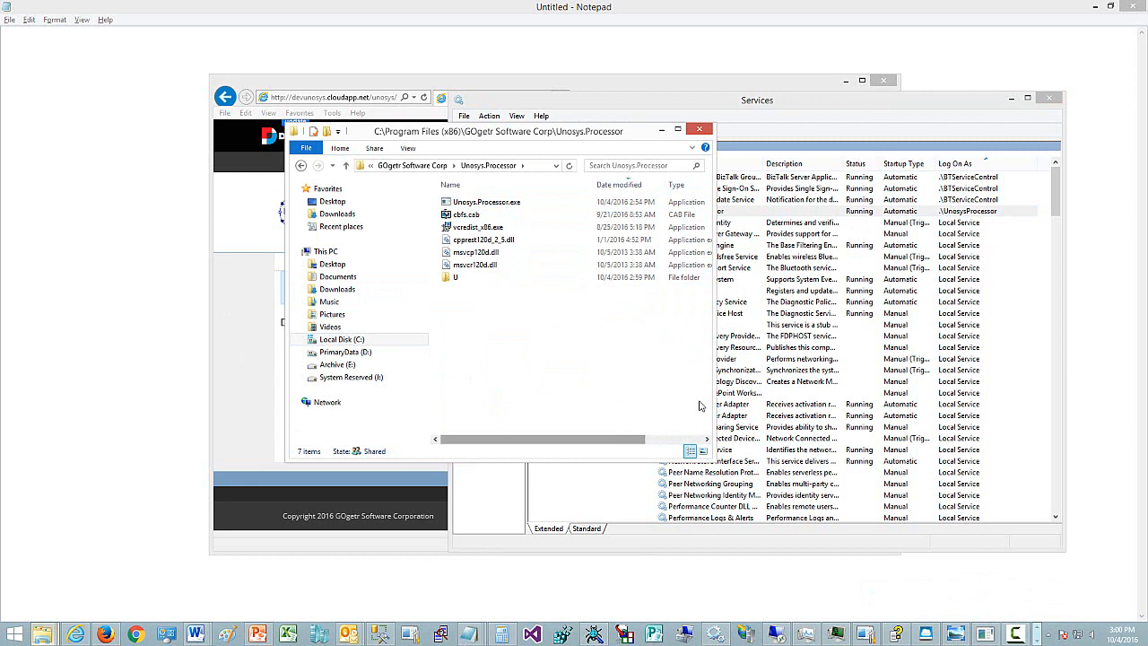
drag(715, 387, 884, 341)
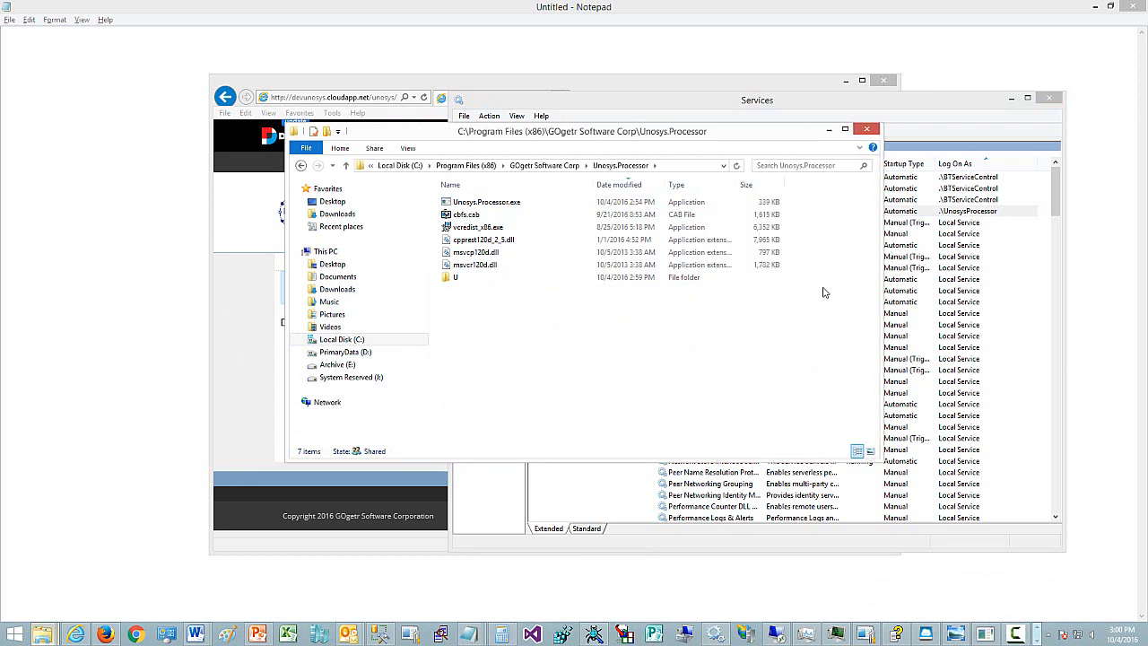
- Select all files in the installation folder, view their combined properties, and close the folder window
click(489, 203)
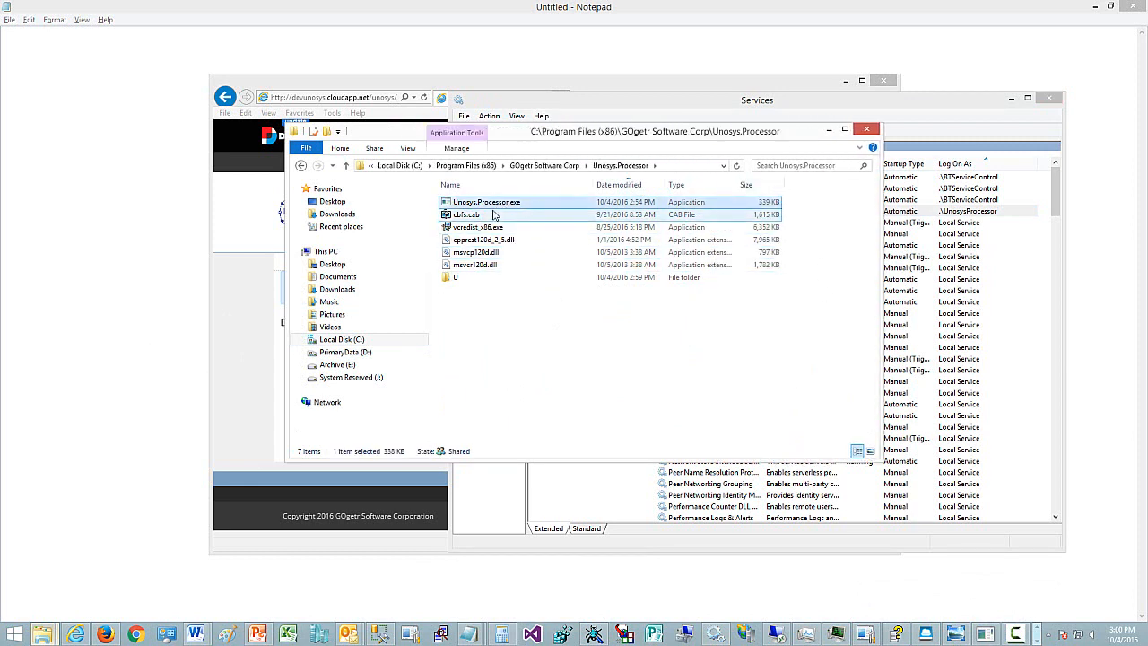
shift+click(454, 277)
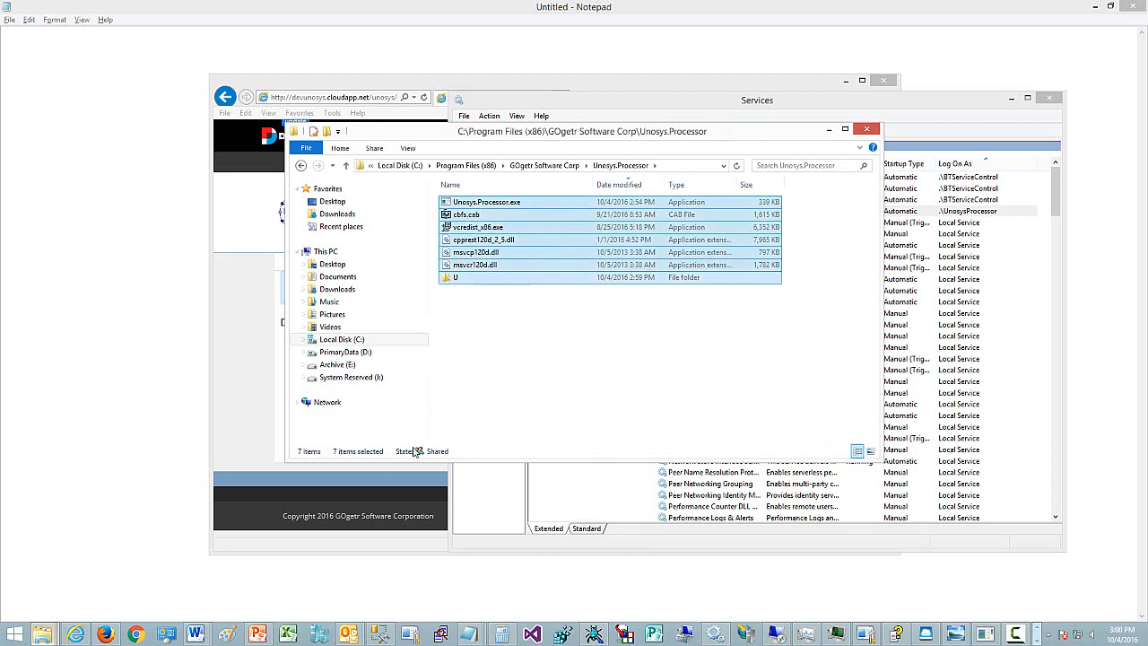
right_click(473, 268)
click(579, 351)
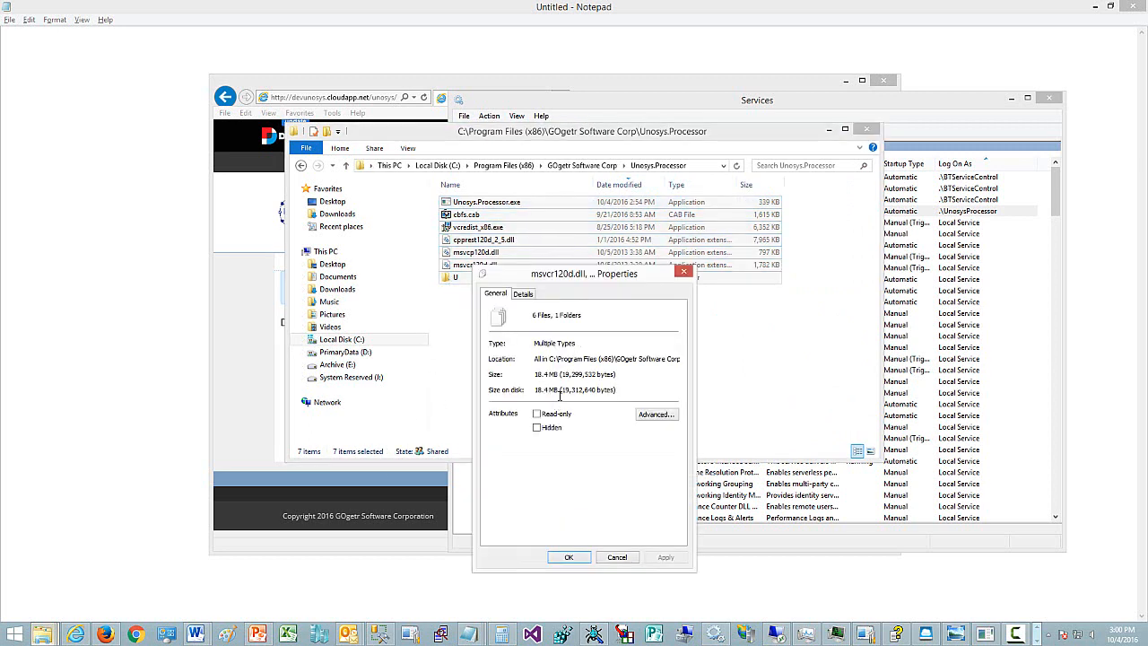
click(617, 557)
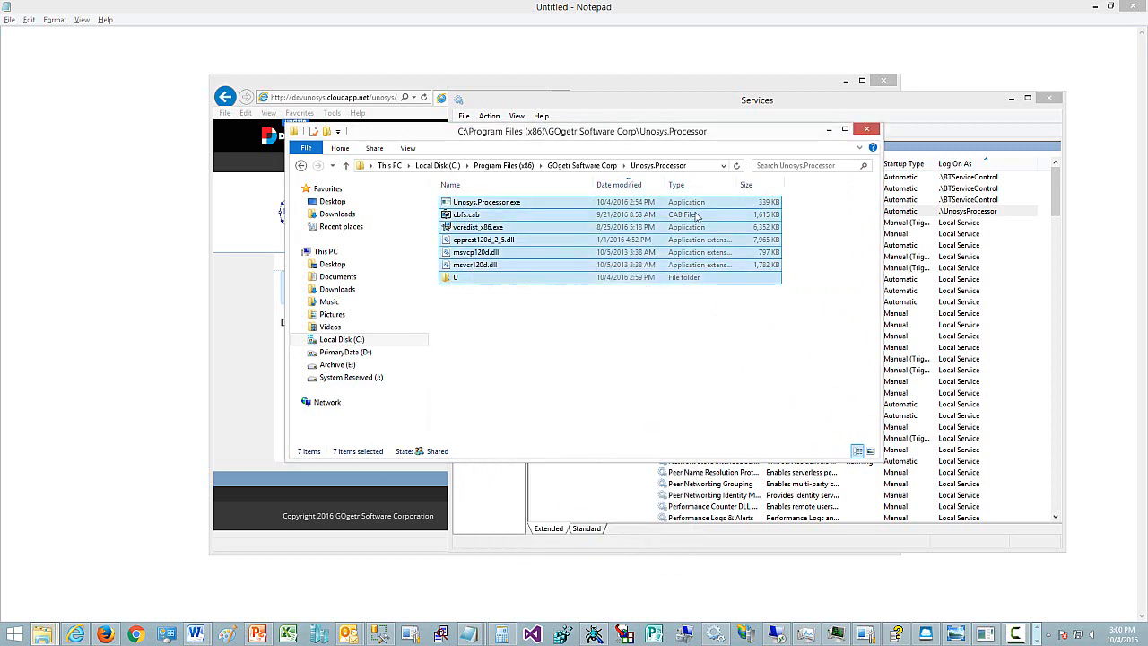
click(828, 133)
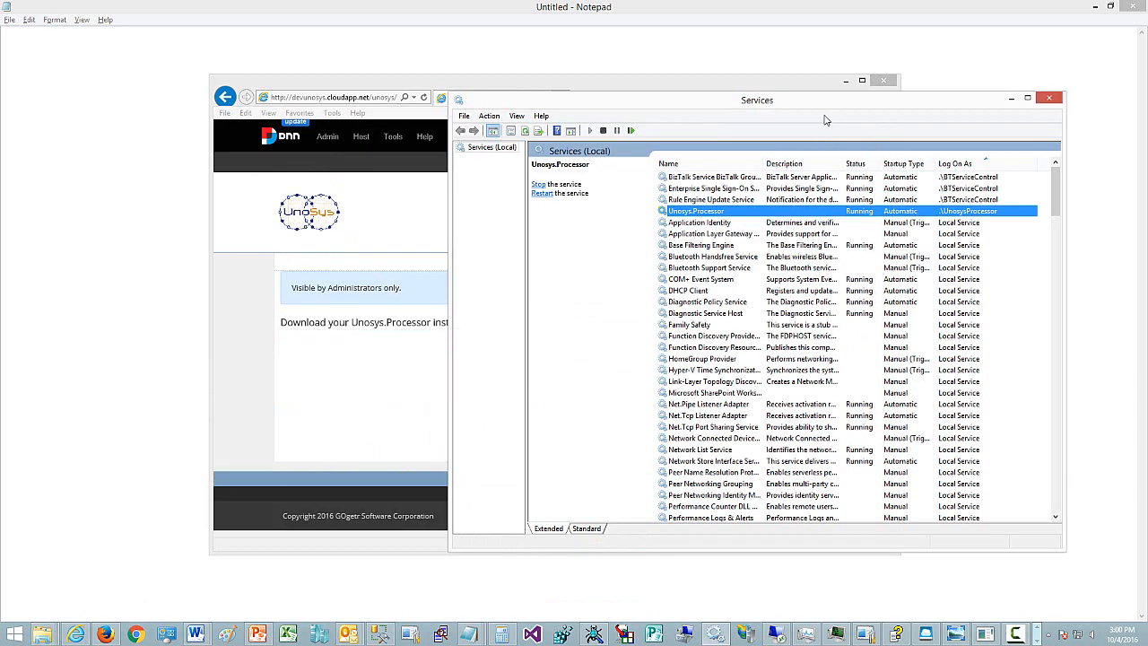
- Close Services and inspect the Unosys.Processor.exe process in Task Manager's Details list
drag(782, 93, 741, 80)
click(972, 85)
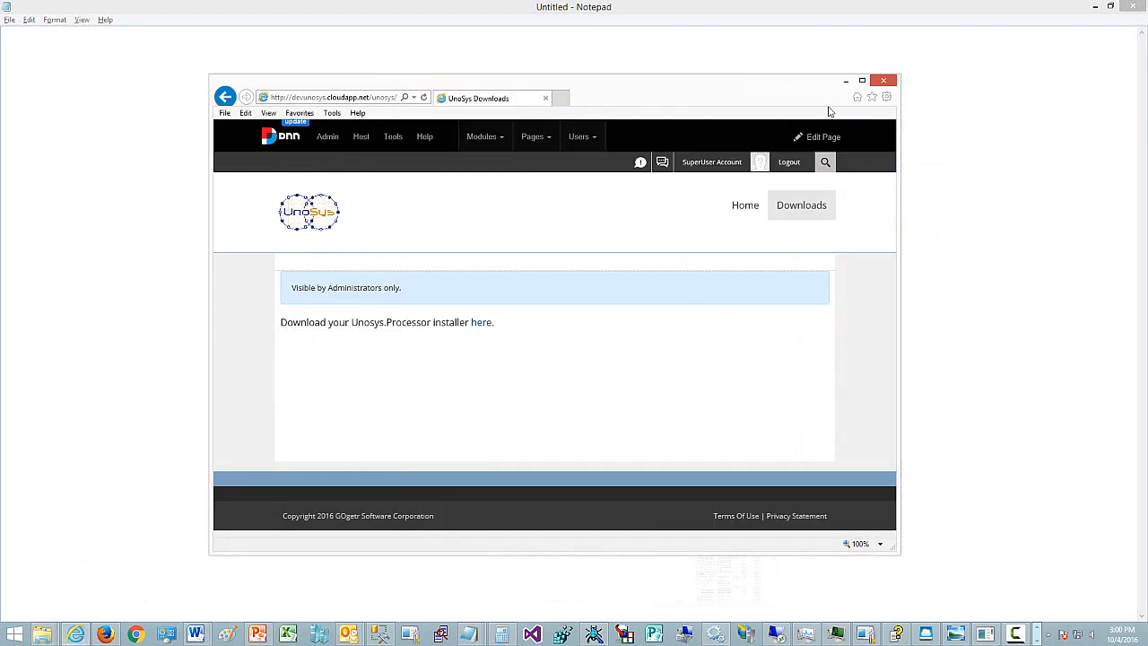
right_click(1010, 627)
click(1058, 585)
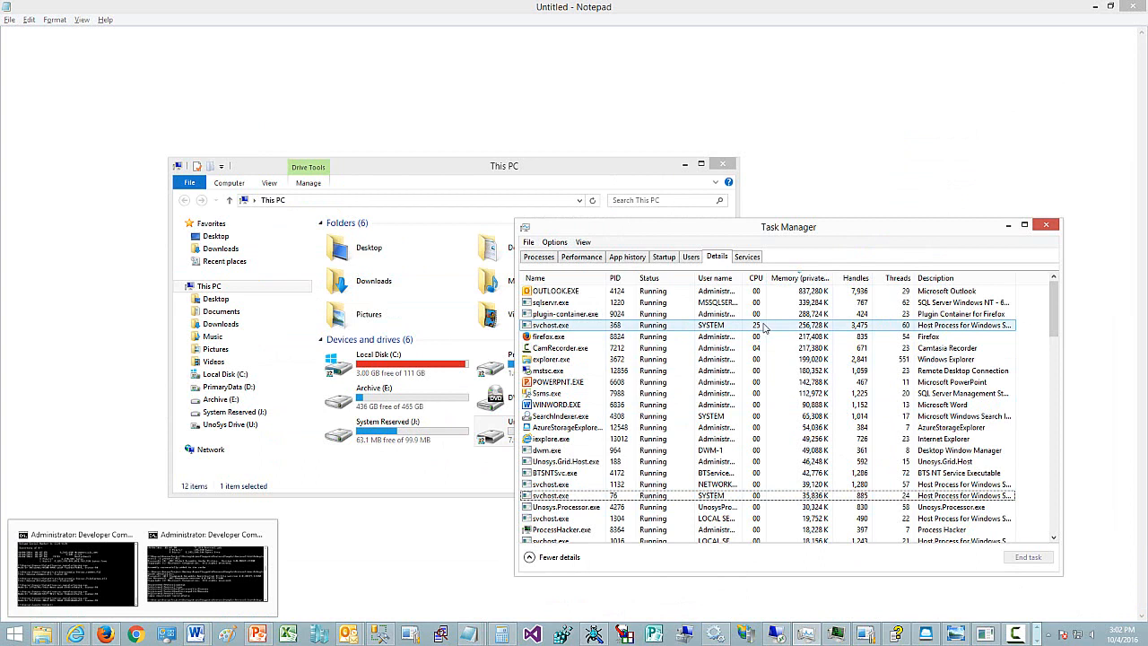
click(565, 507)
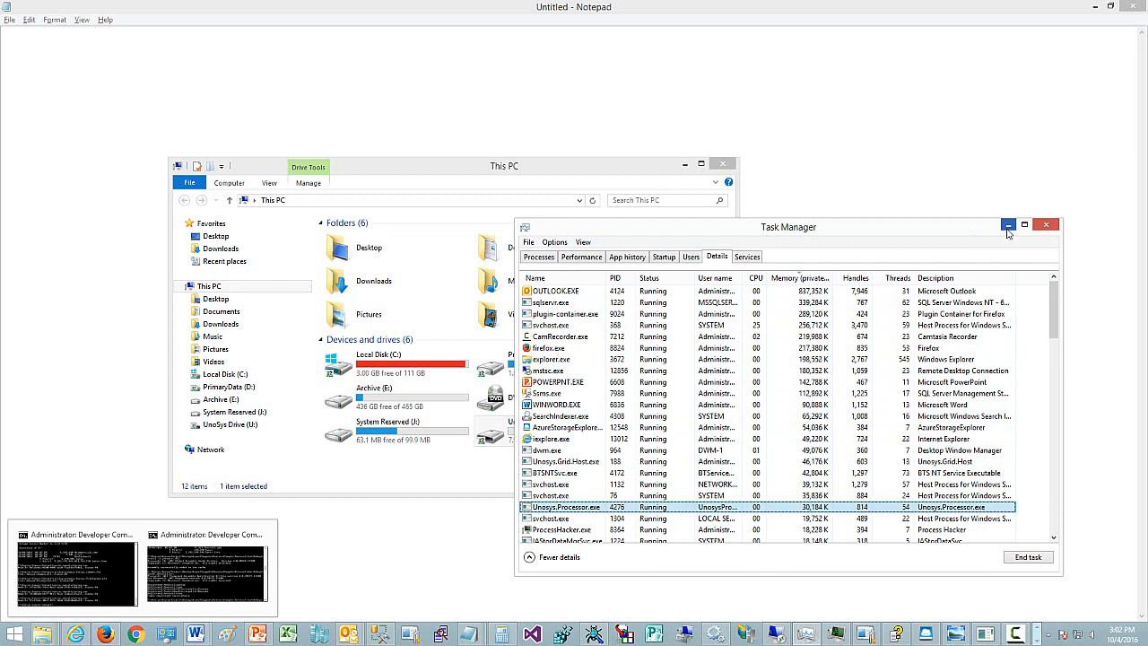
drag(928, 231, 769, 81)
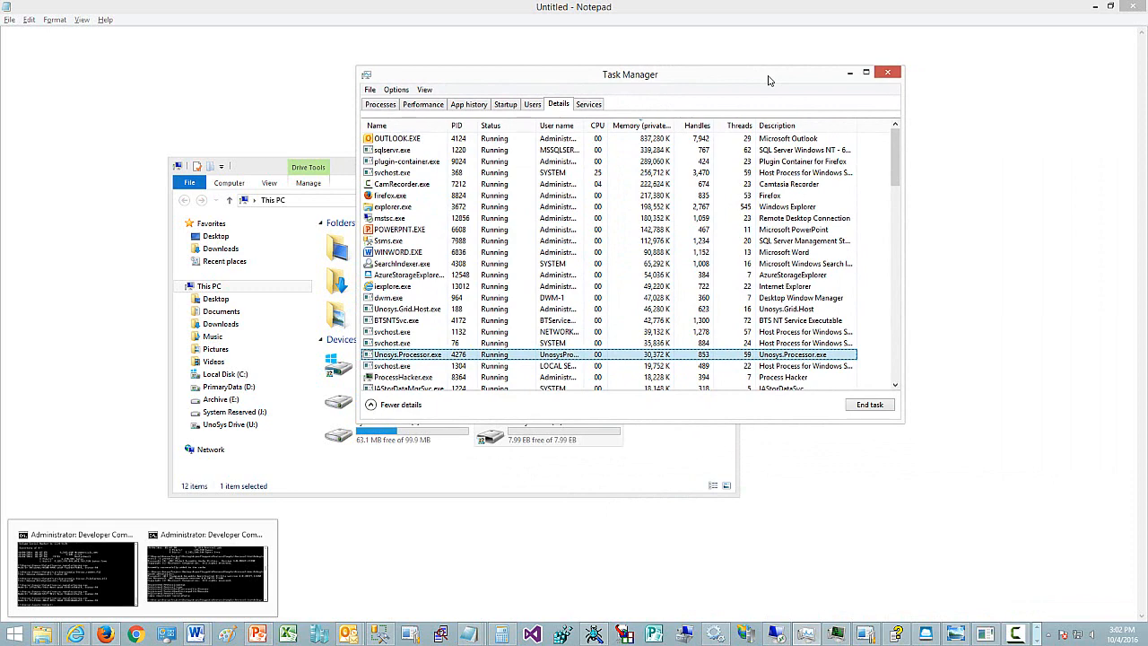
drag(731, 87, 793, 110)
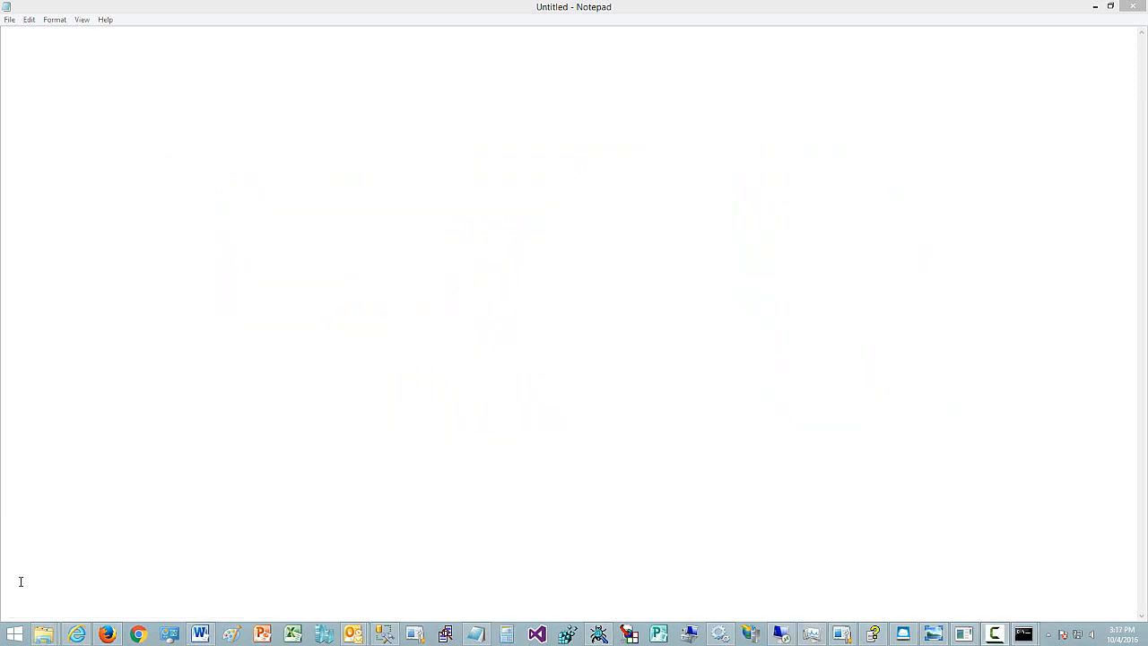
- Open a new File Explorer window and expand This PC in the navigation pane
mouse_move(47, 638)
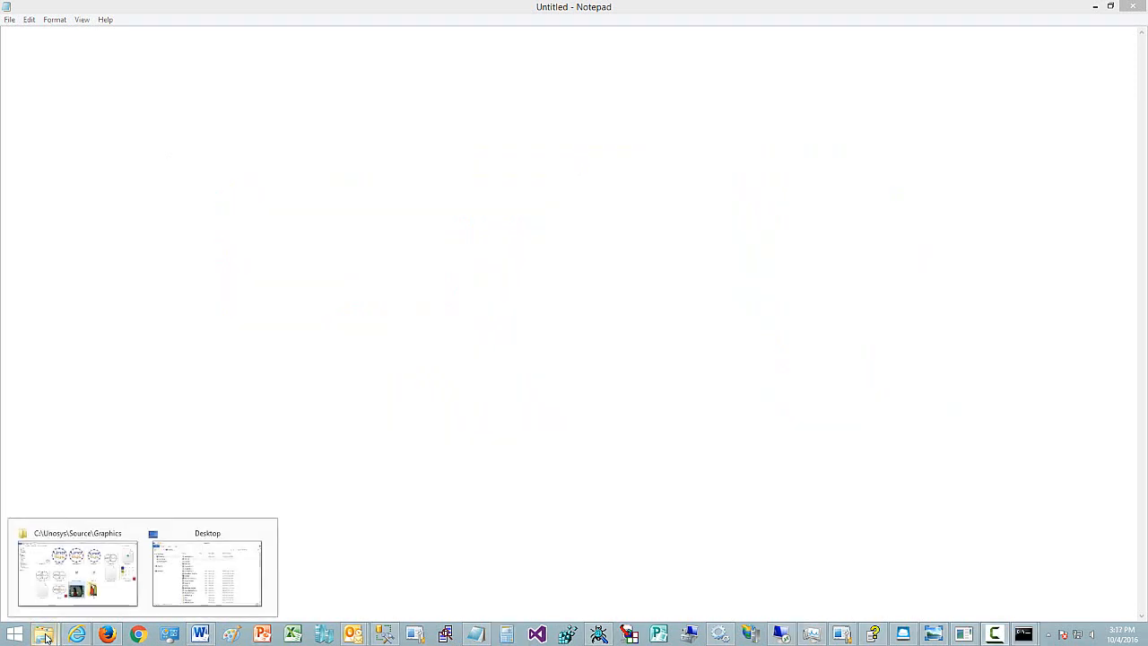
right_click(46, 638)
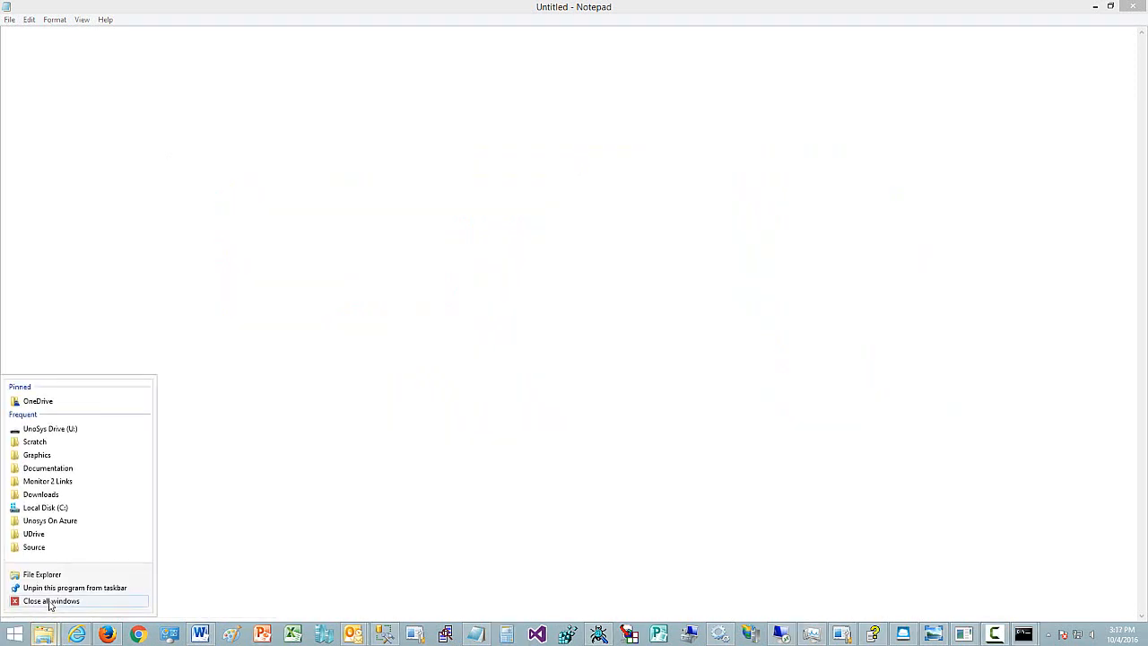
click(59, 574)
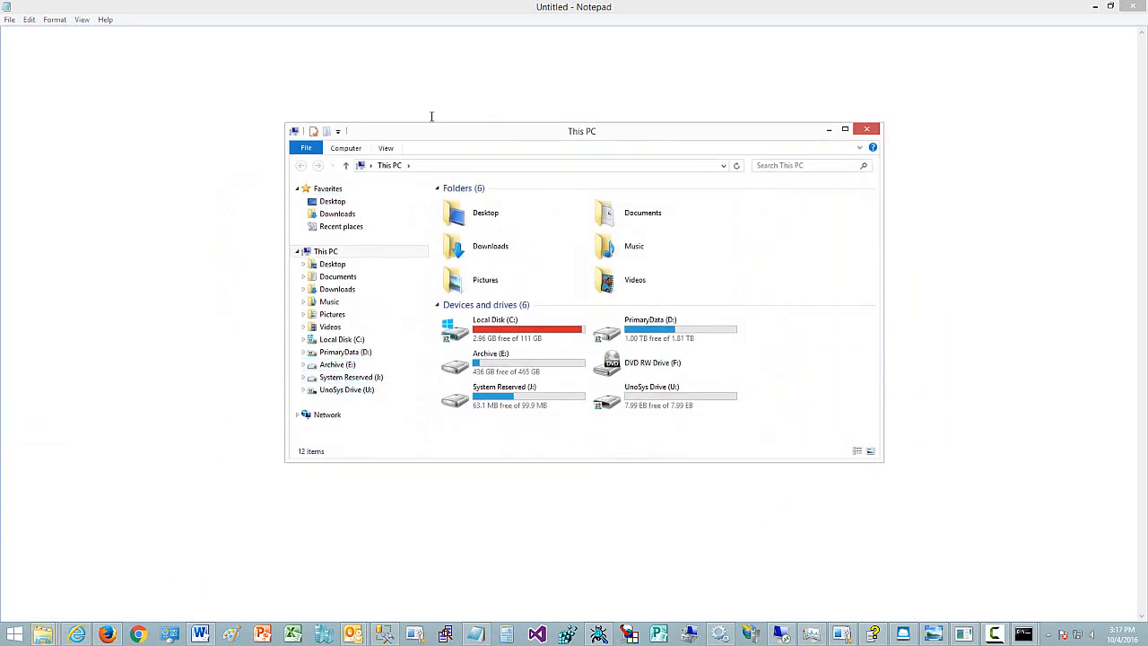
click(297, 252)
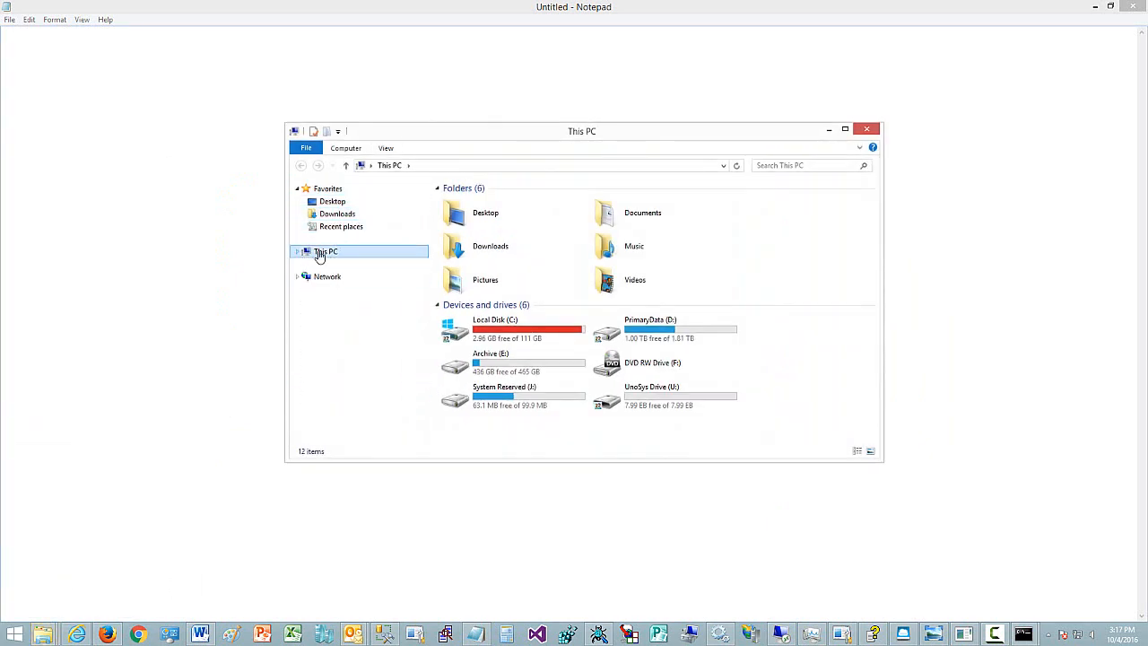
click(298, 252)
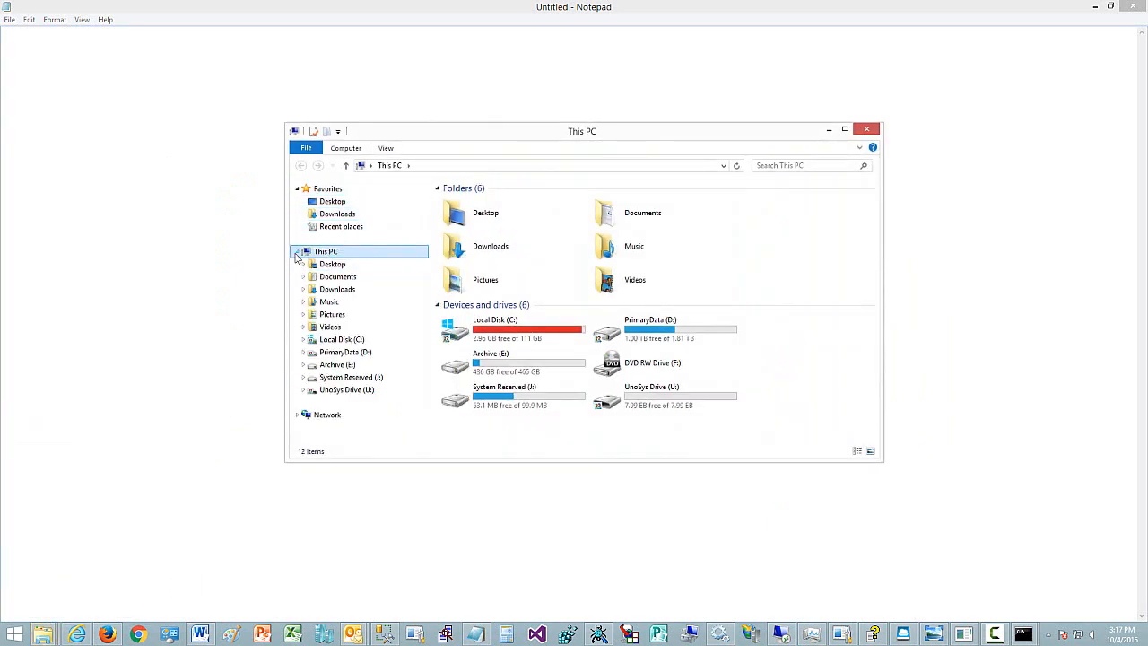
- View the properties of UnoSys Drive (U:) and close the dialog
right_click(639, 404)
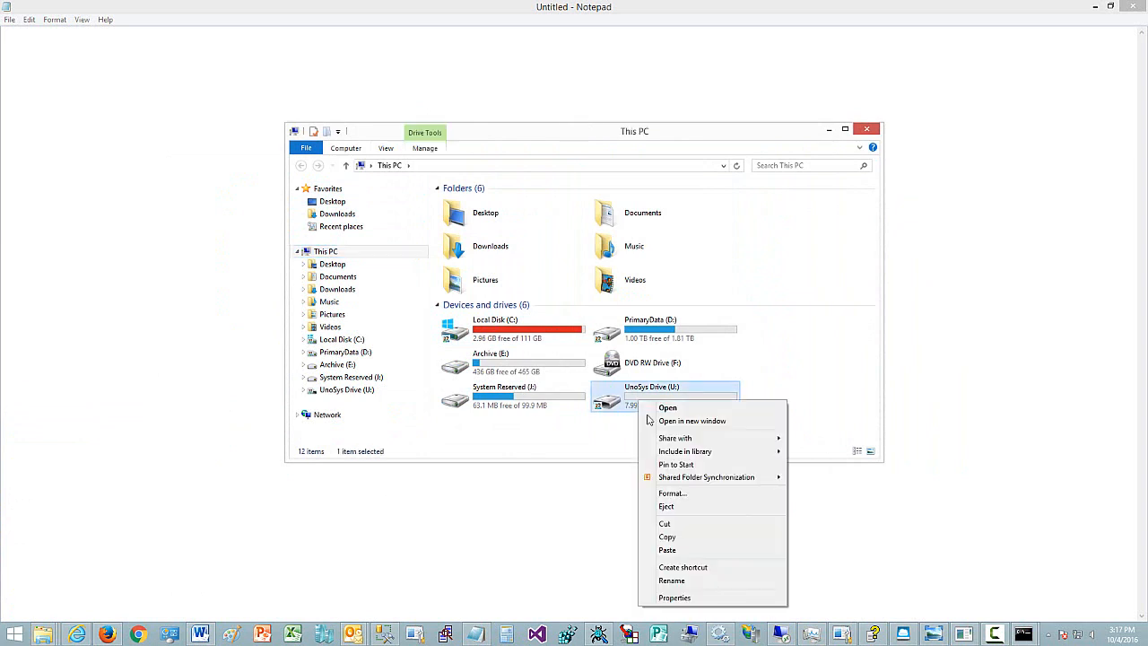
click(715, 598)
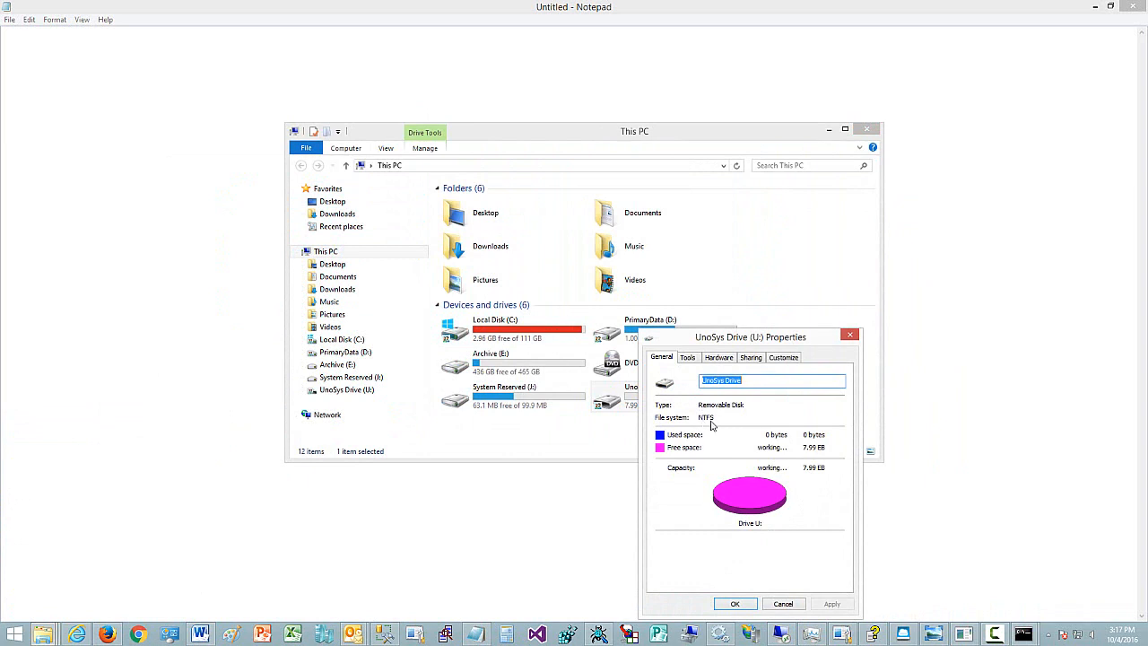
drag(733, 340, 835, 249)
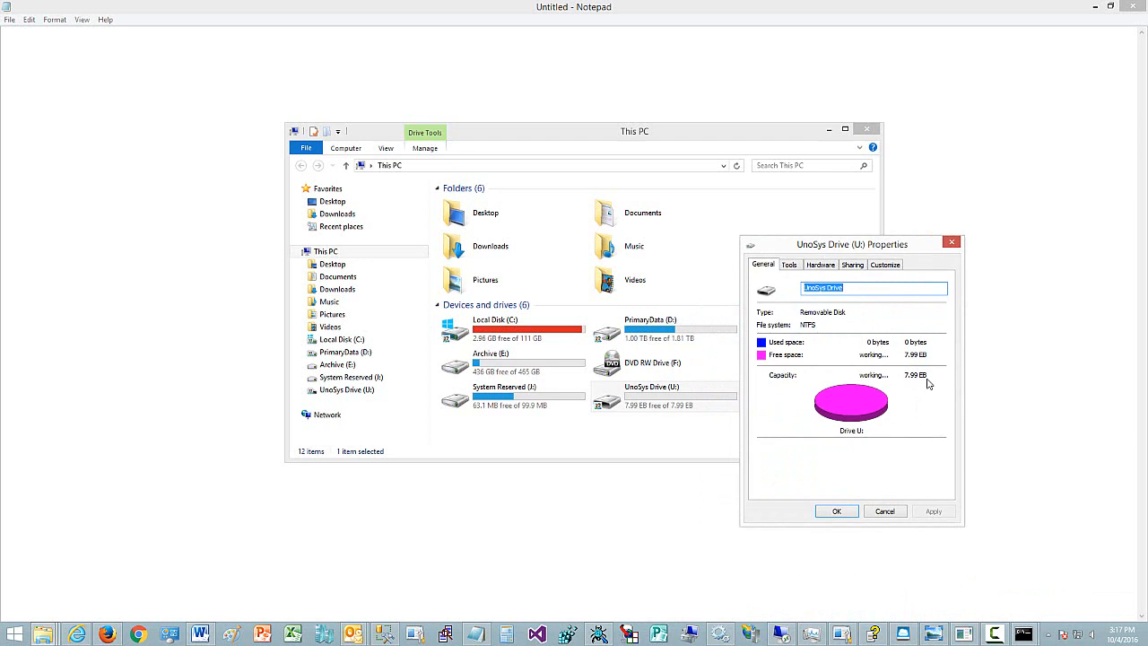
drag(898, 251, 936, 201)
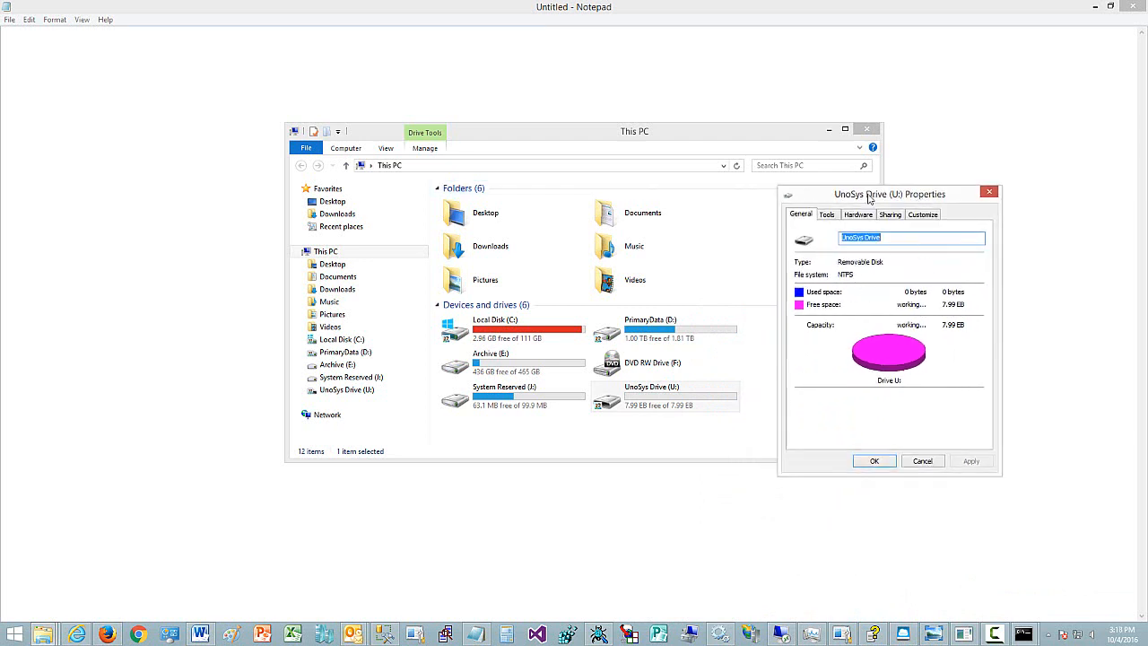
drag(869, 198, 870, 131)
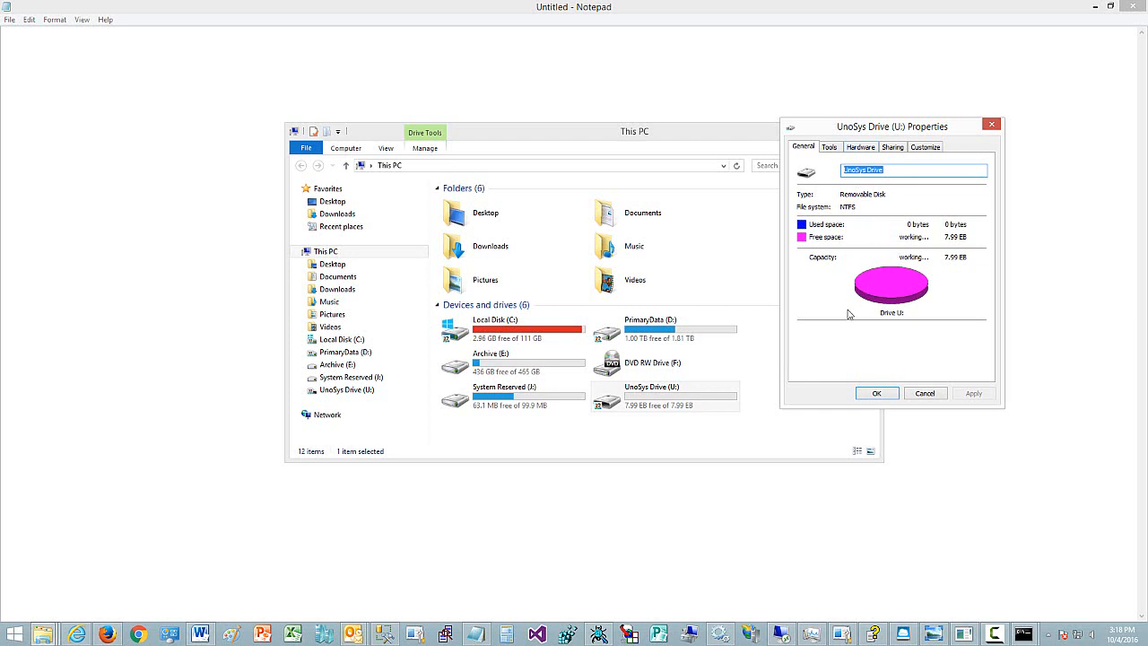
click(924, 394)
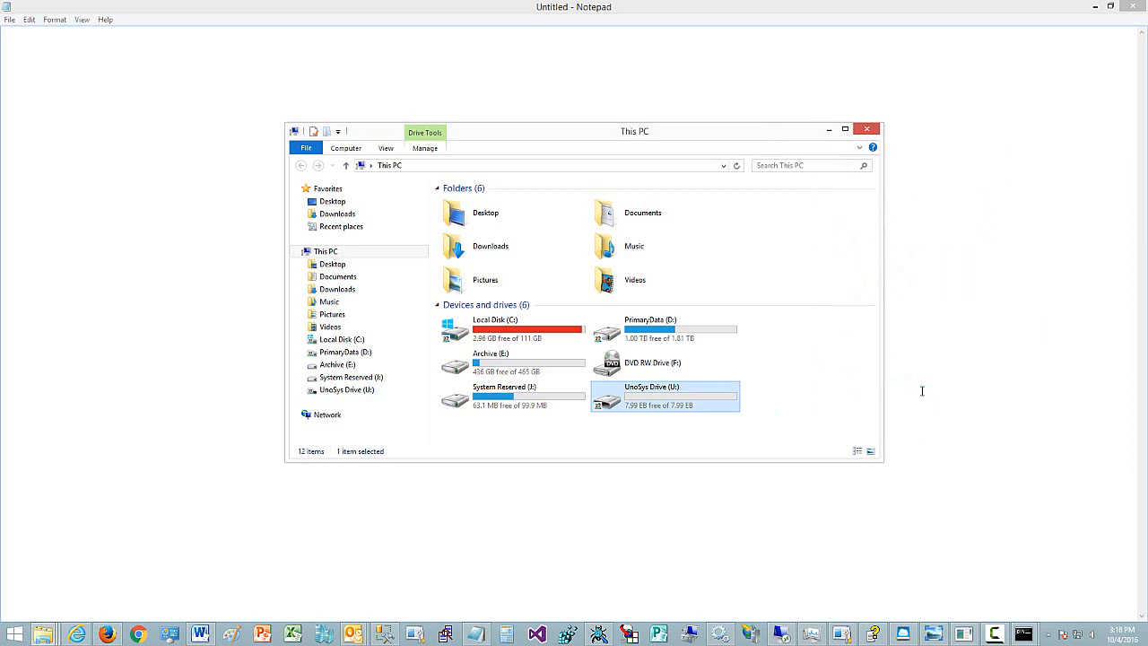
- Open UnoSys Drive (U:) to view its contents
double_click(643, 400)
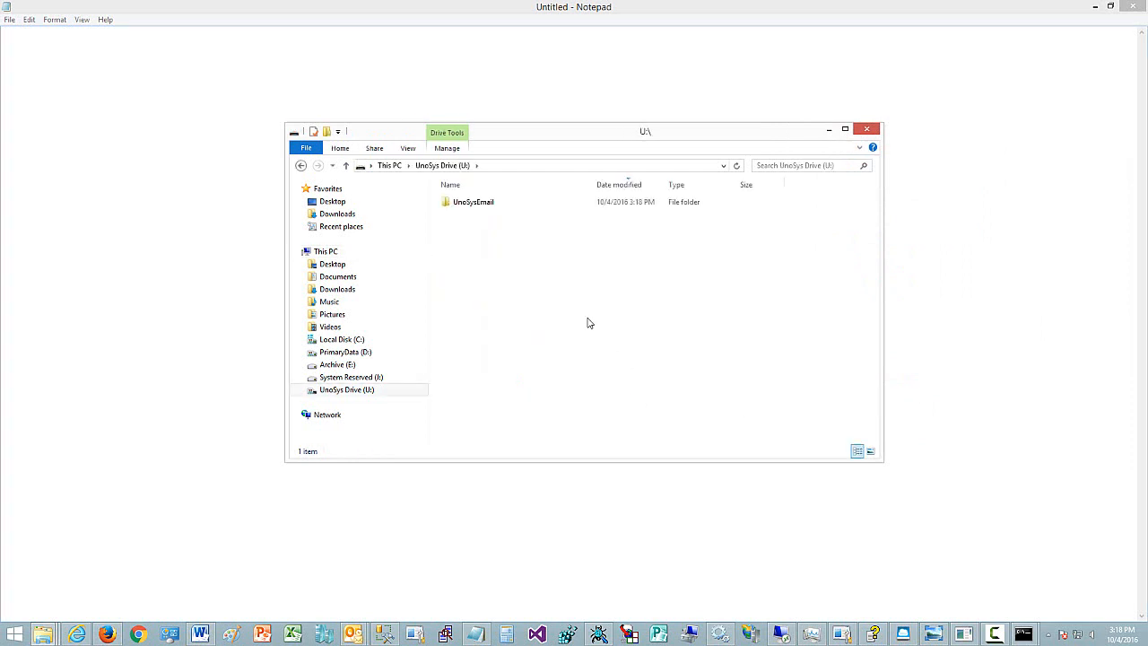
drag(520, 135, 470, 90)
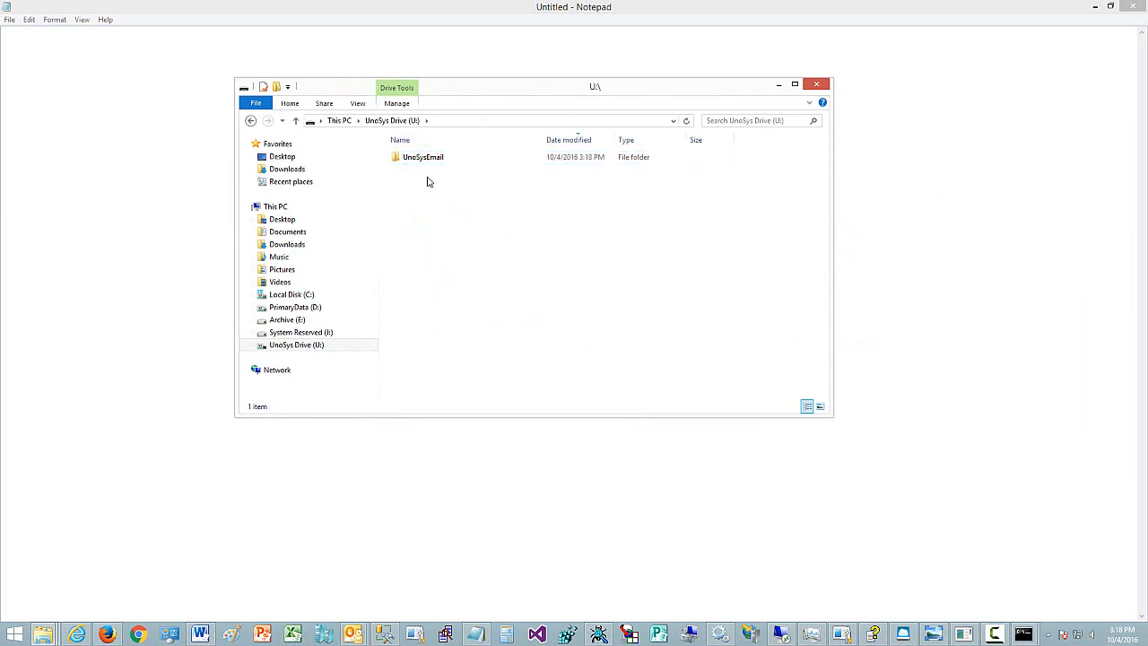
- Run dir *.* > u:\a.txt in the developer command prompt to write the D: drive listing onto the U: drive
drag(515, 93, 510, 104)
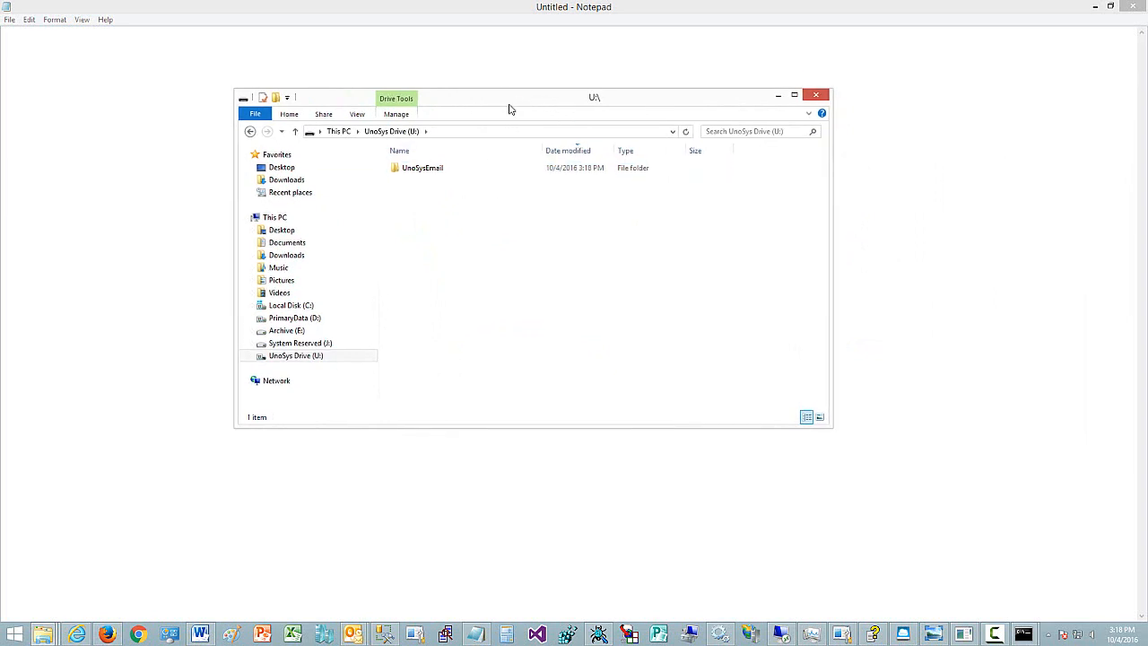
click(518, 174)
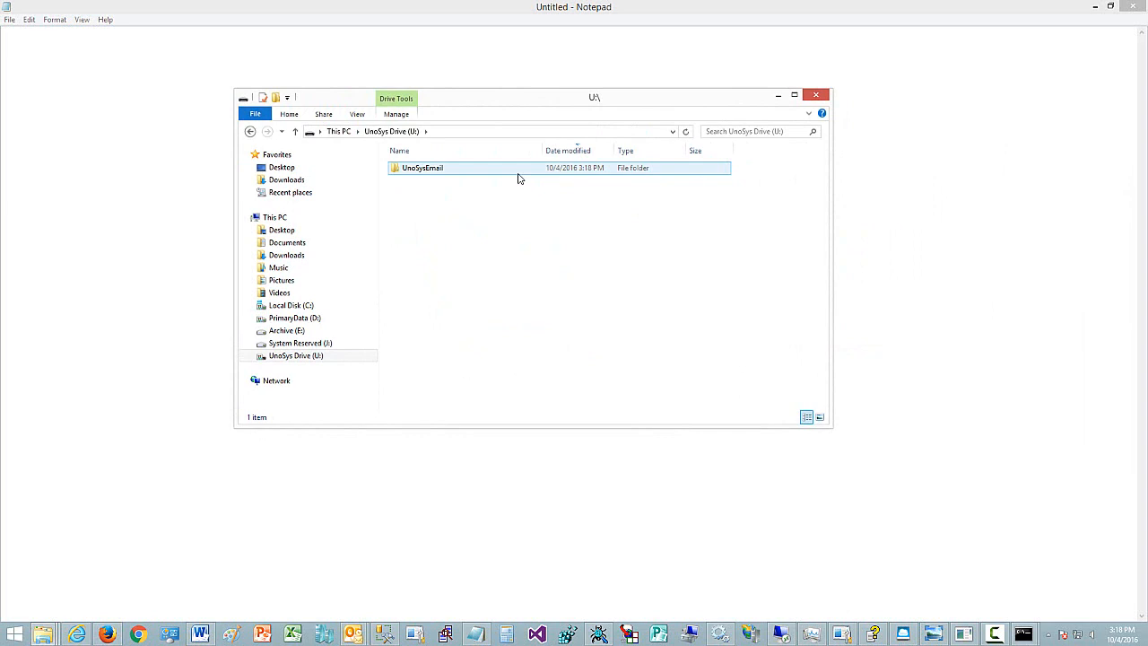
click(505, 232)
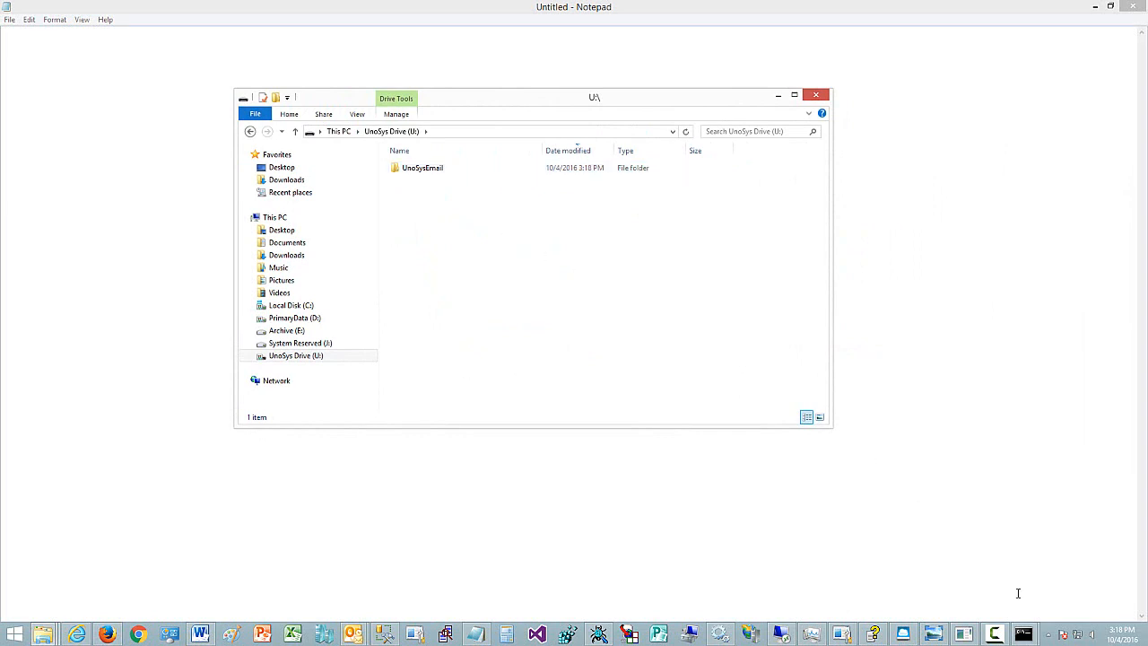
click(1024, 635)
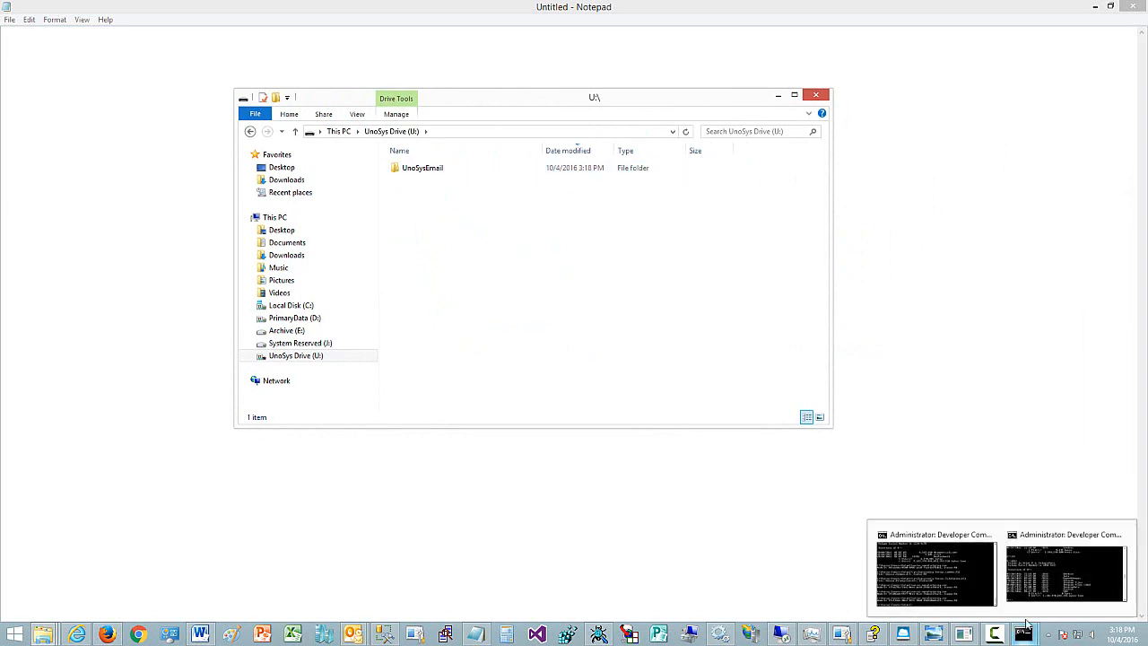
click(1033, 587)
drag(552, 229, 354, 408)
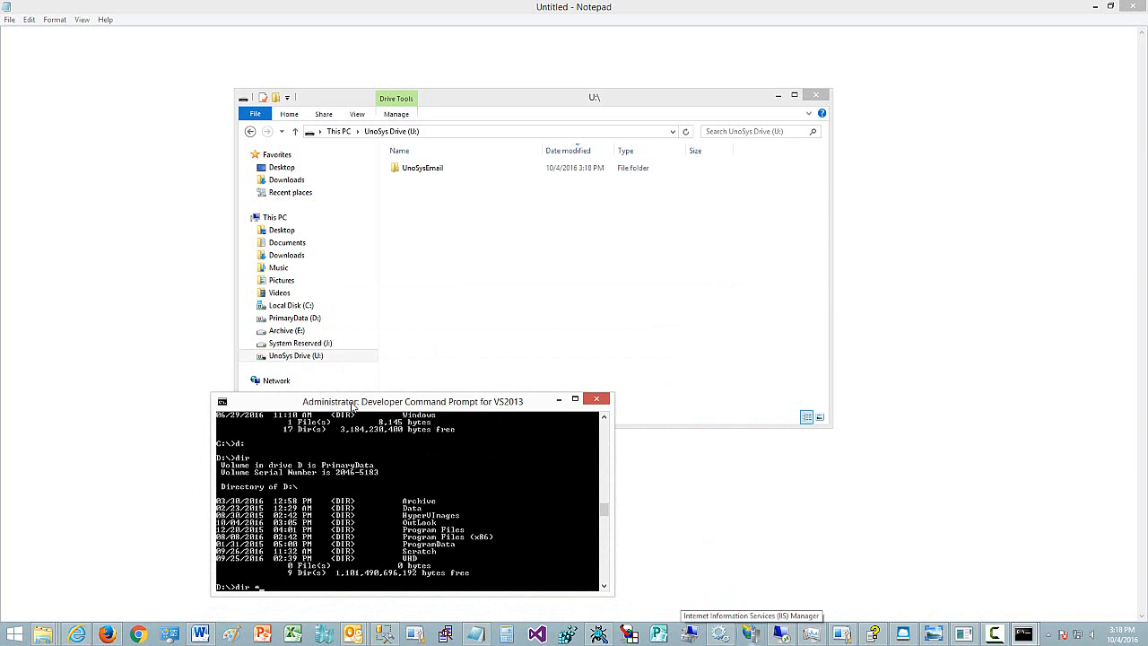
text(dir *.*)
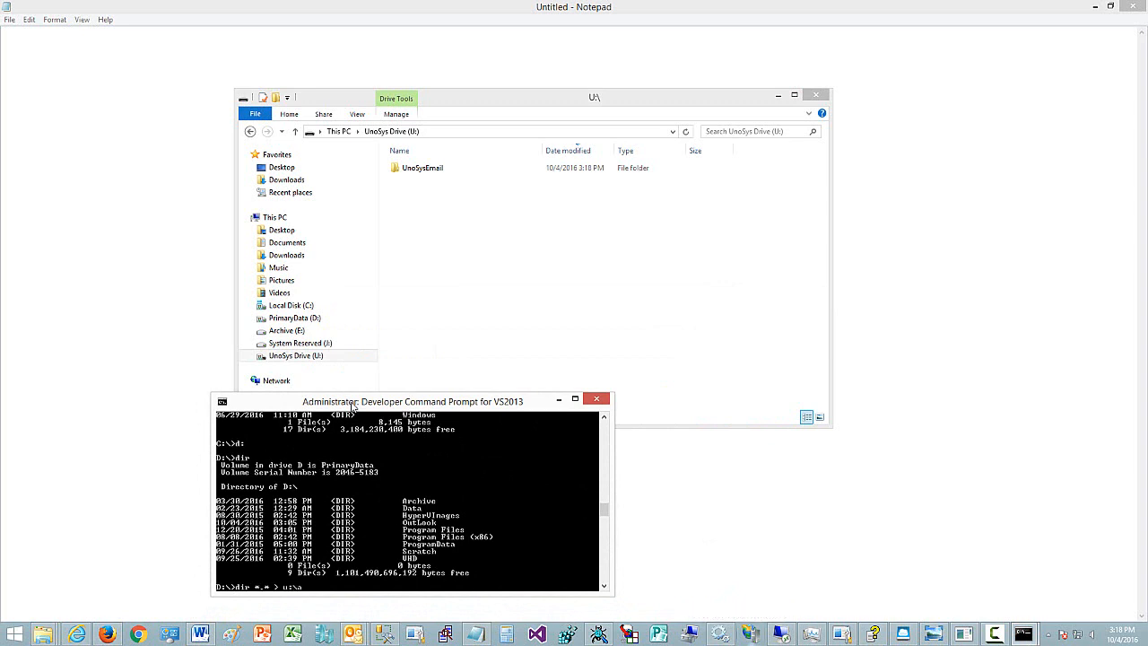
text( > u:\a.txt)
key(Return)
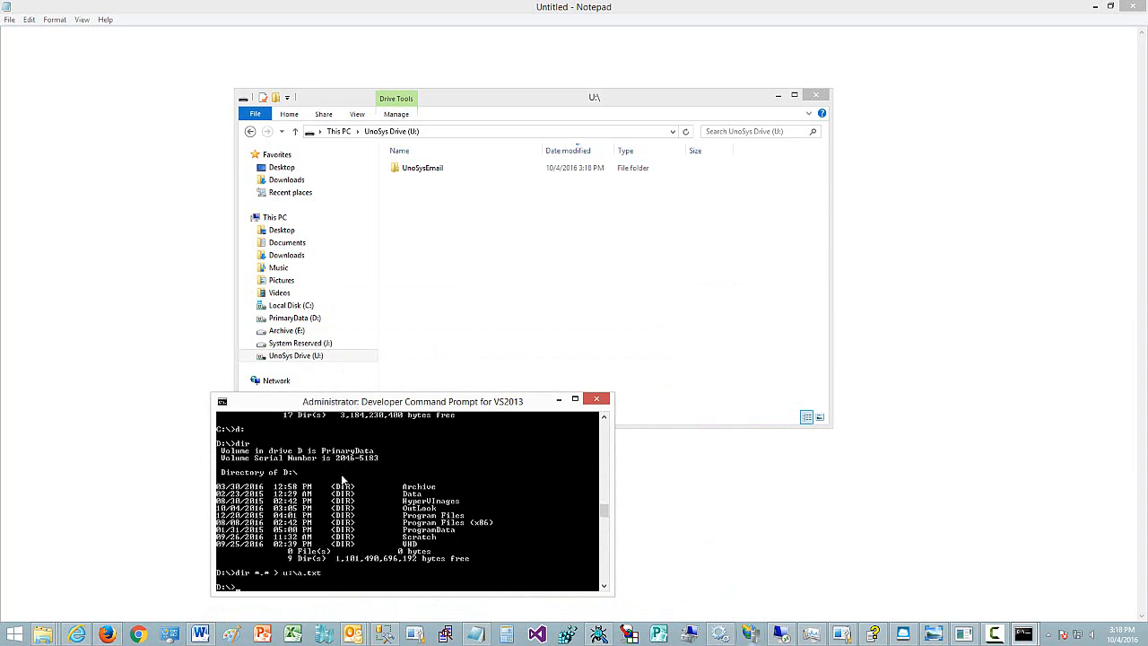
- Select UnoSys Drive (U:) and open the new a.txt file
click(310, 344)
click(309, 356)
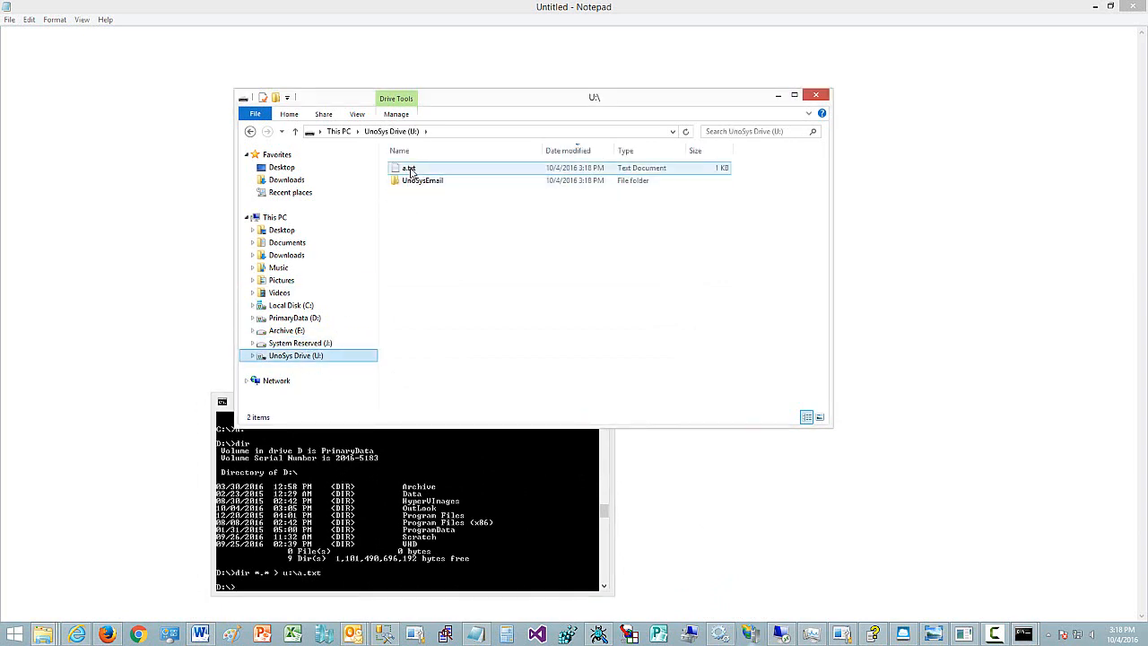
click(411, 170)
double_click(411, 170)
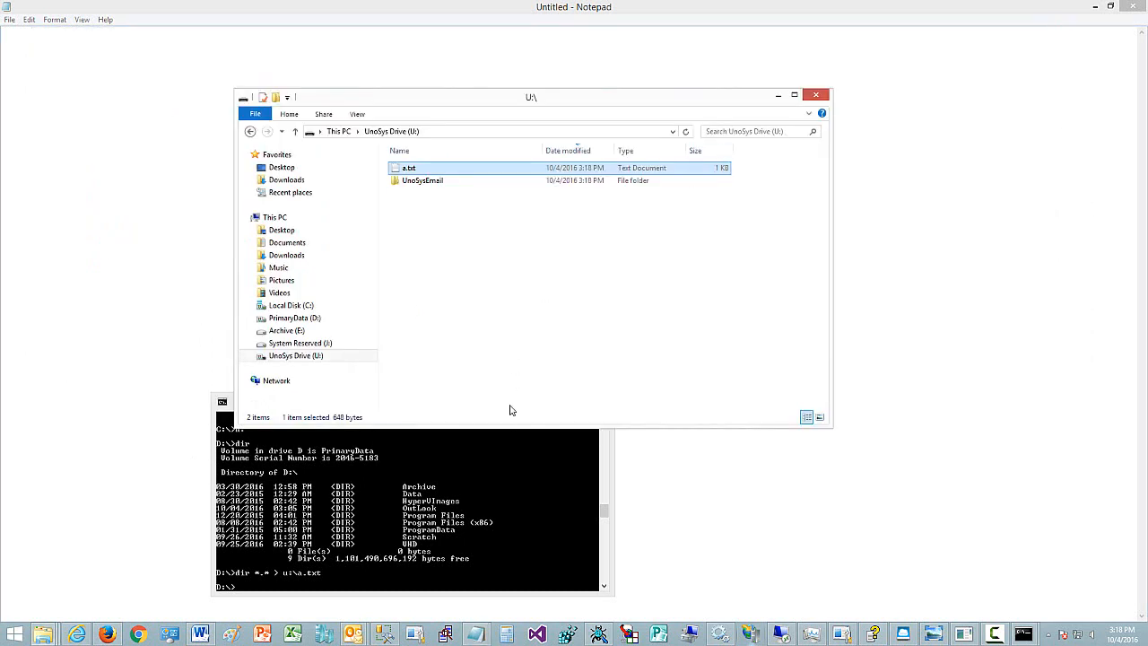
- Copy UnoSysLogo.jpg and 4commercials.wmv from the C:\Unosys\Source\Graphics folder
mouse_move(48, 638)
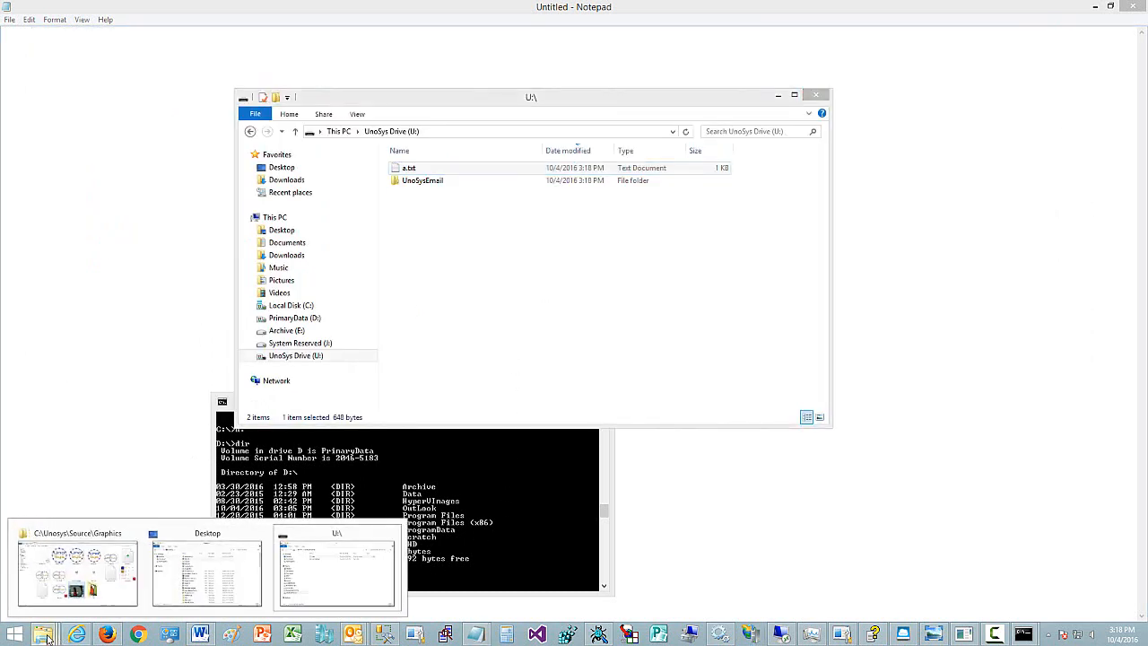
click(117, 603)
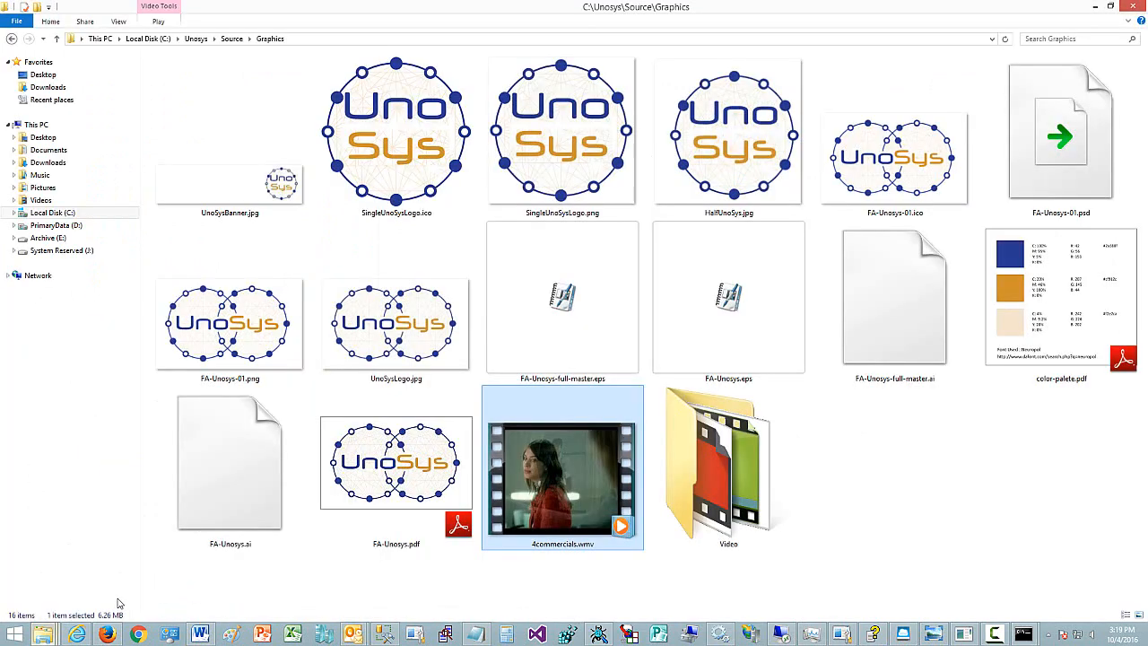
click(404, 334)
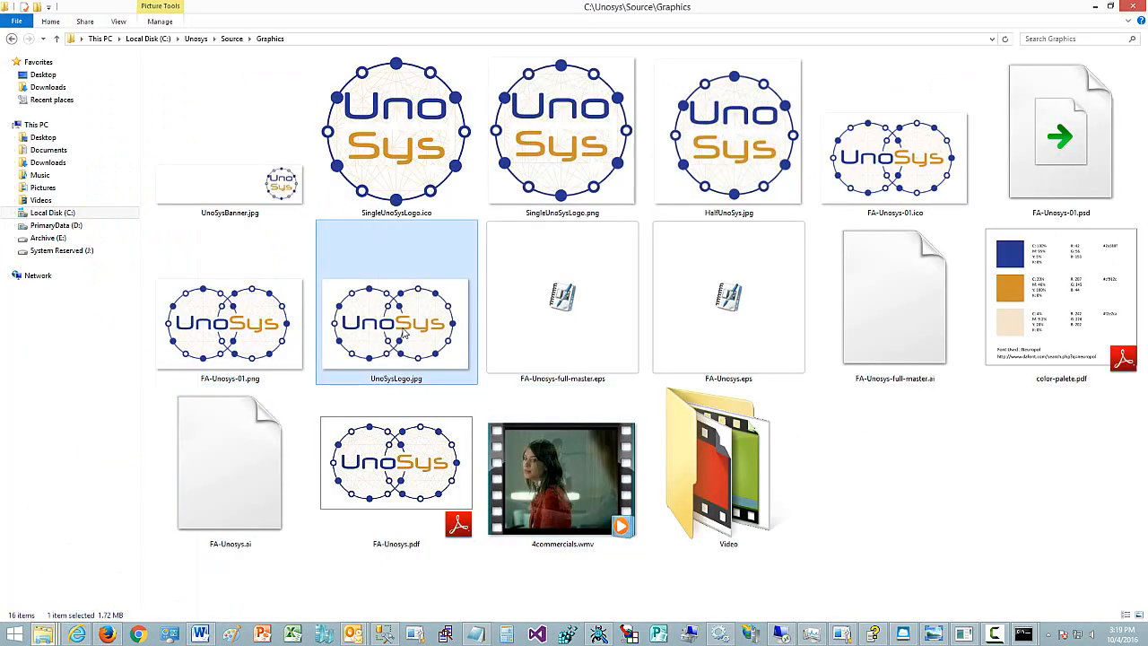
ctrl+click(549, 472)
right_click(549, 473)
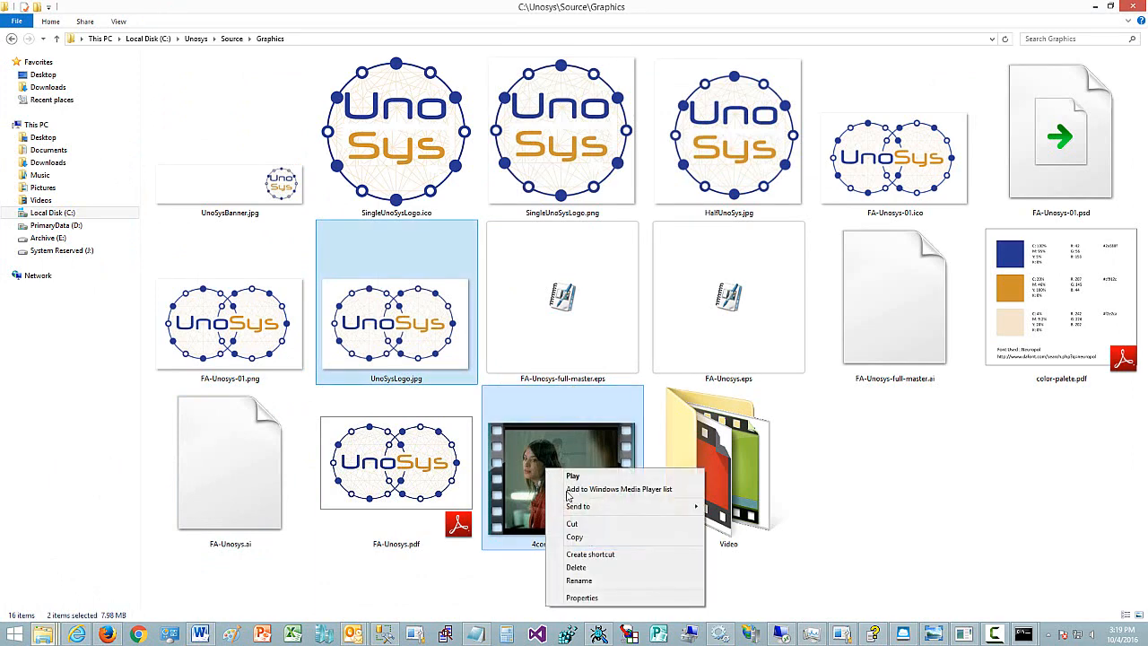
click(576, 535)
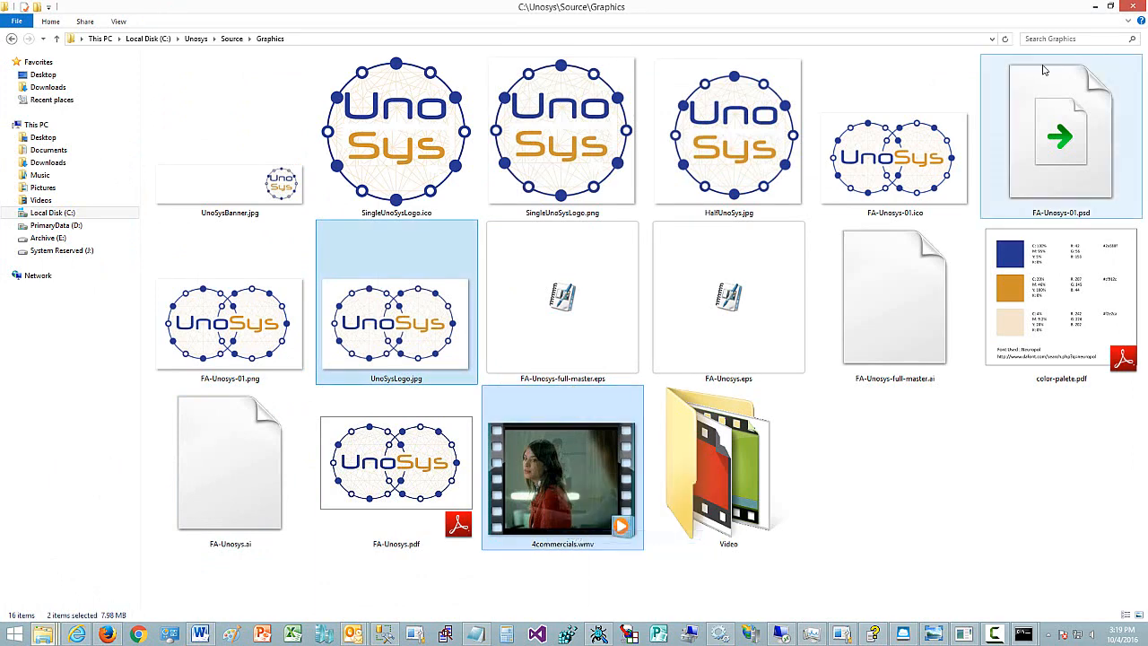
- Paste the two copied files into UnoSys Drive (U:)
click(1095, 6)
right_click(481, 230)
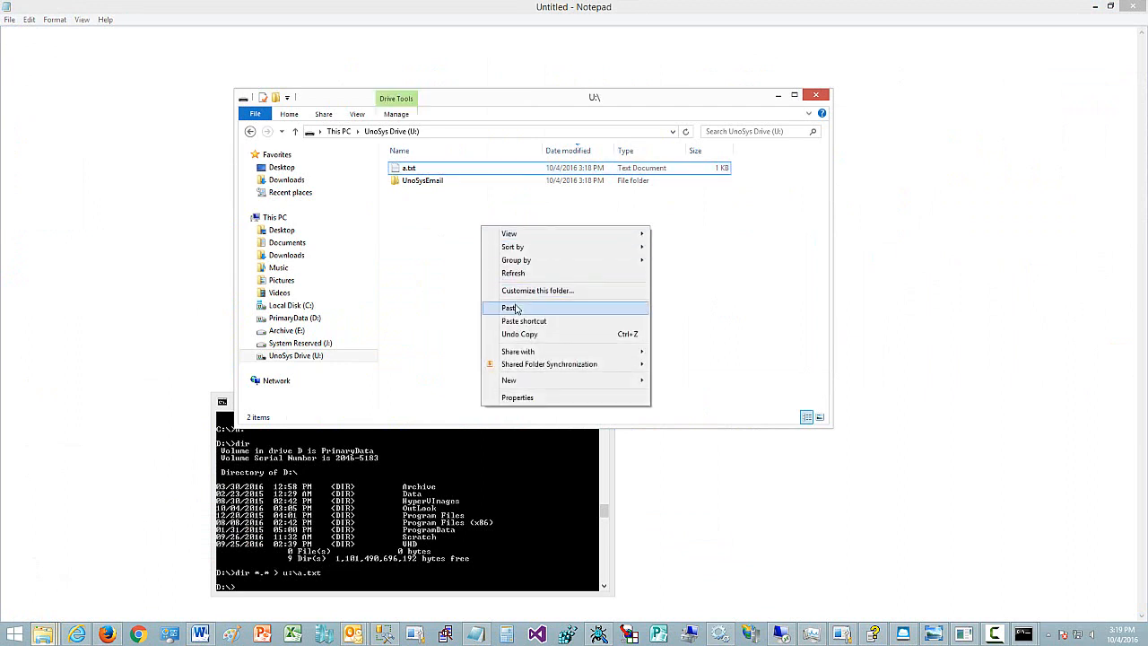
click(518, 307)
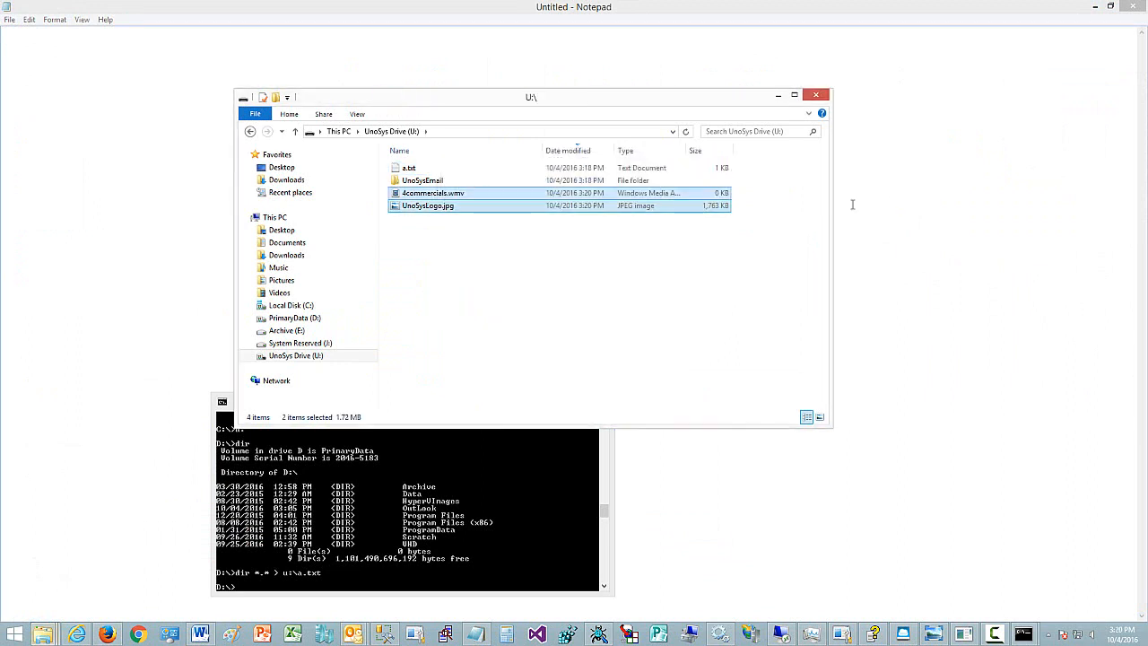
- Open UnoSysLogo.jpg from the U: drive in Photo Viewer and minimize the viewer
click(508, 249)
click(428, 210)
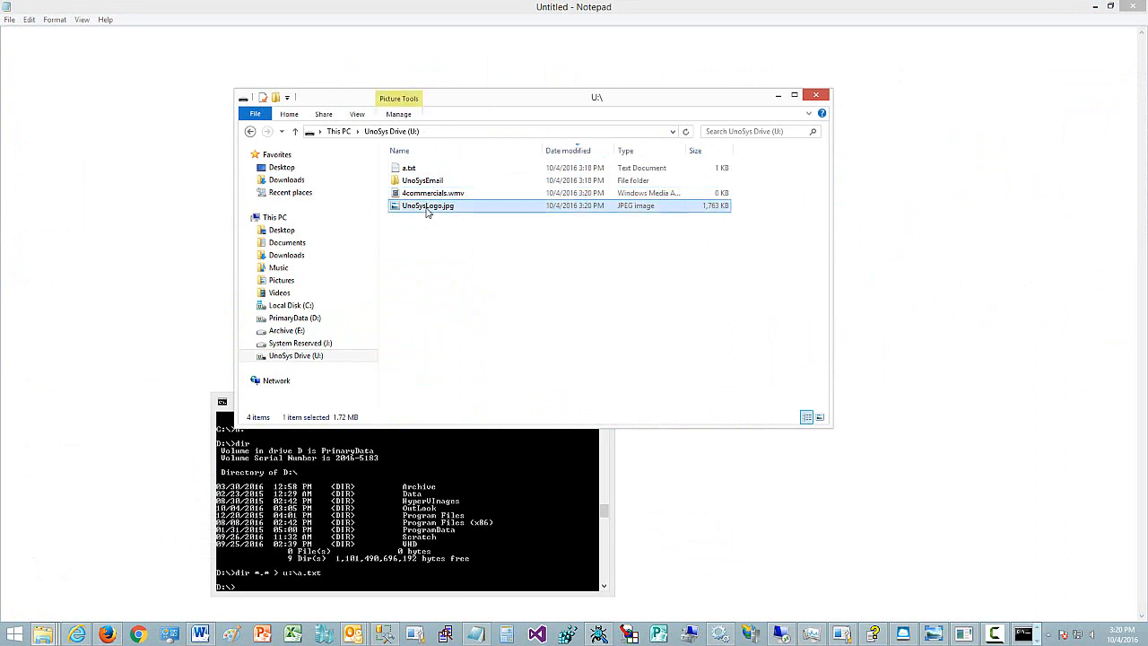
double_click(428, 210)
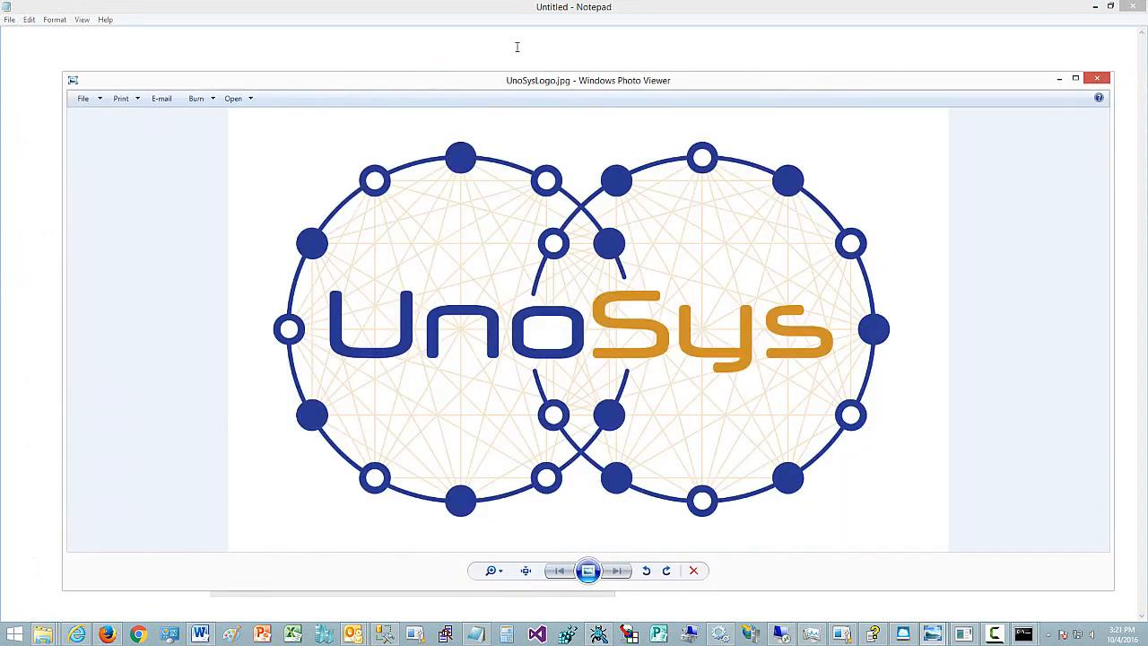
click(1057, 80)
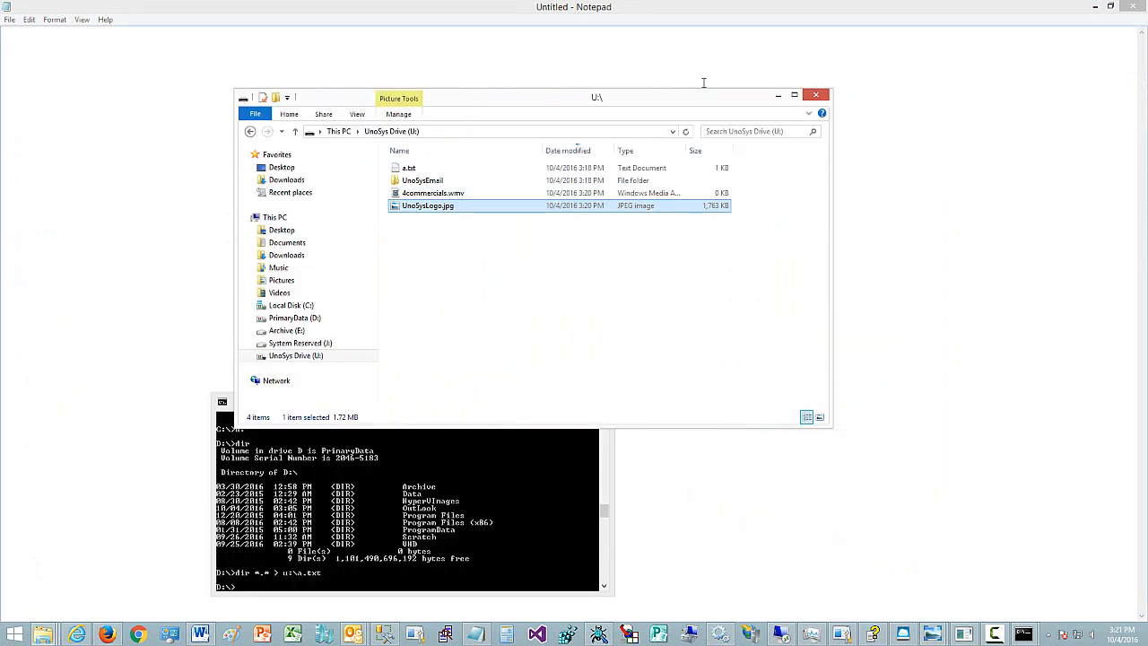
- Play 4commercials.wmv from the U: drive and close the player
click(406, 194)
double_click(407, 195)
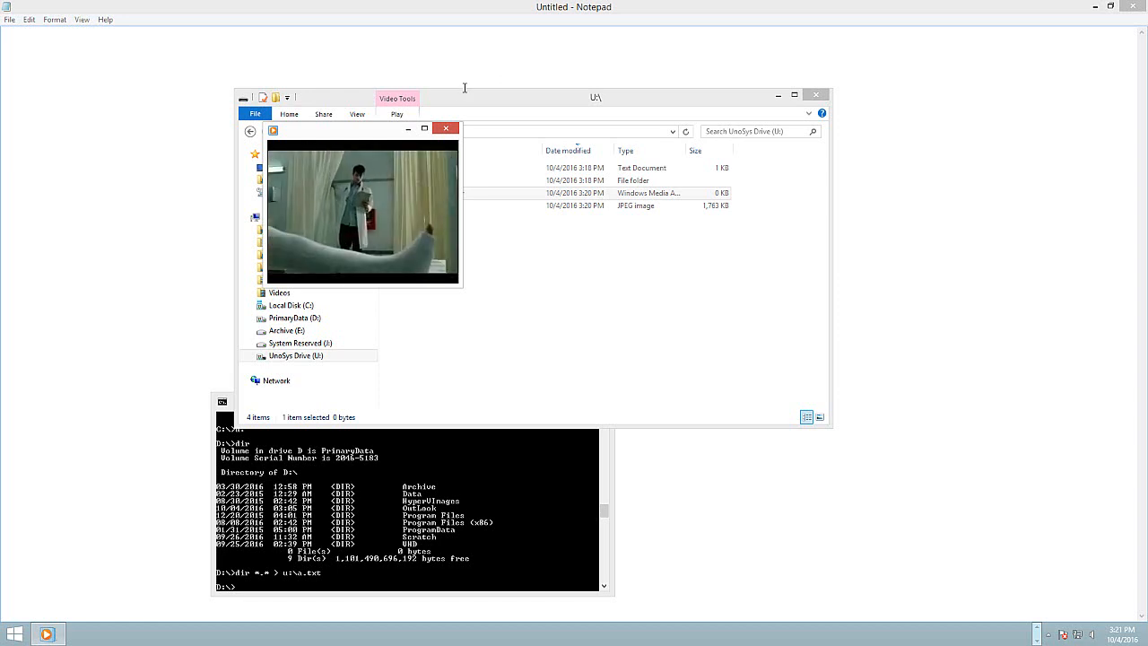
click(445, 128)
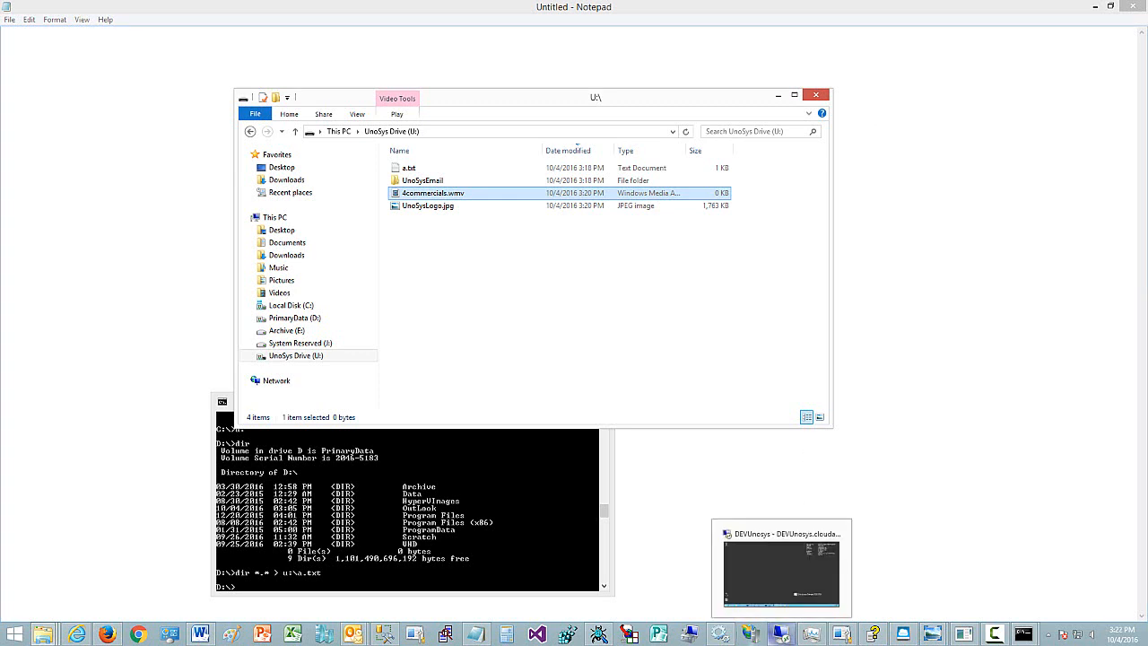
- Switch to the DEVUnosys remote desktop and open UnoSys Drive (U:) in a new File Explorer window
click(782, 633)
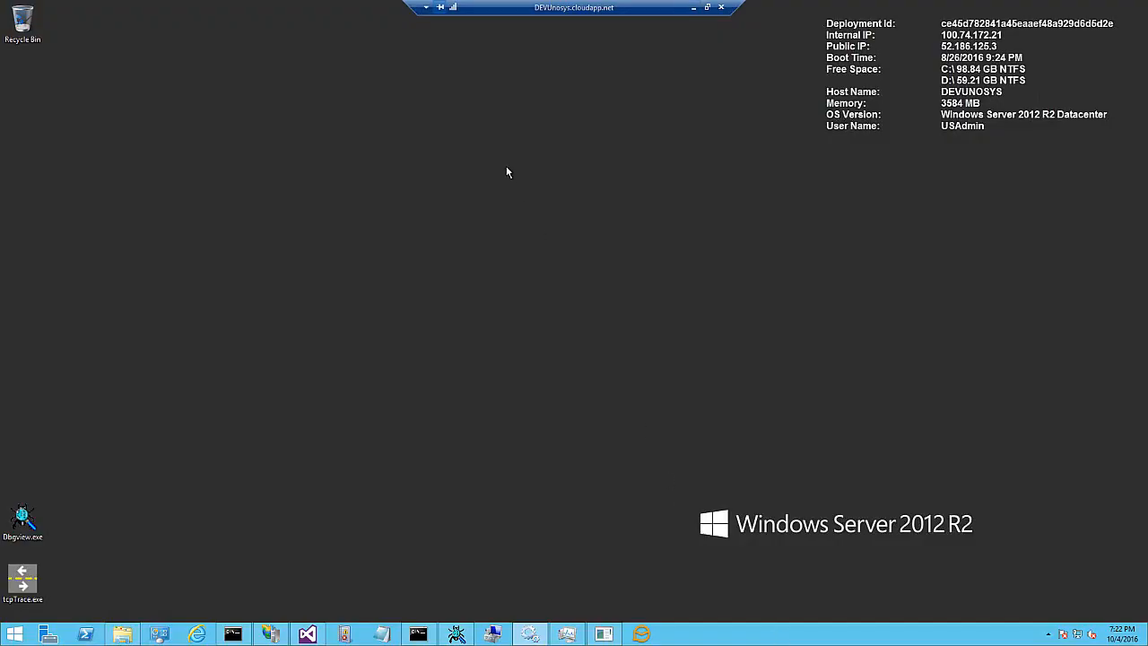
right_click(123, 635)
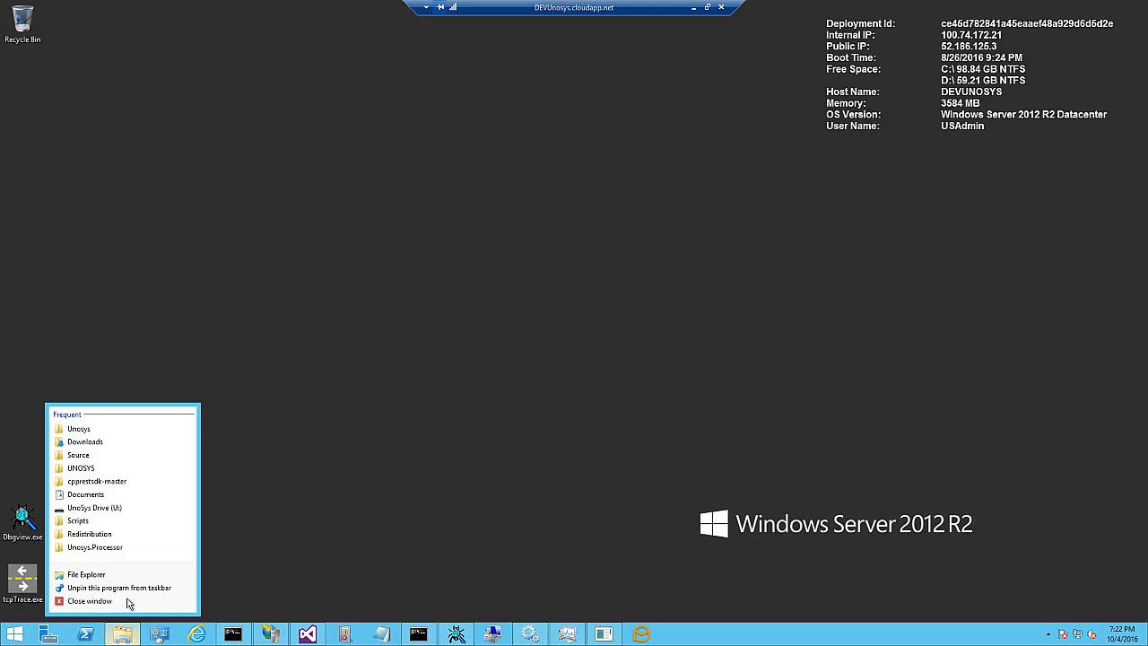
click(129, 576)
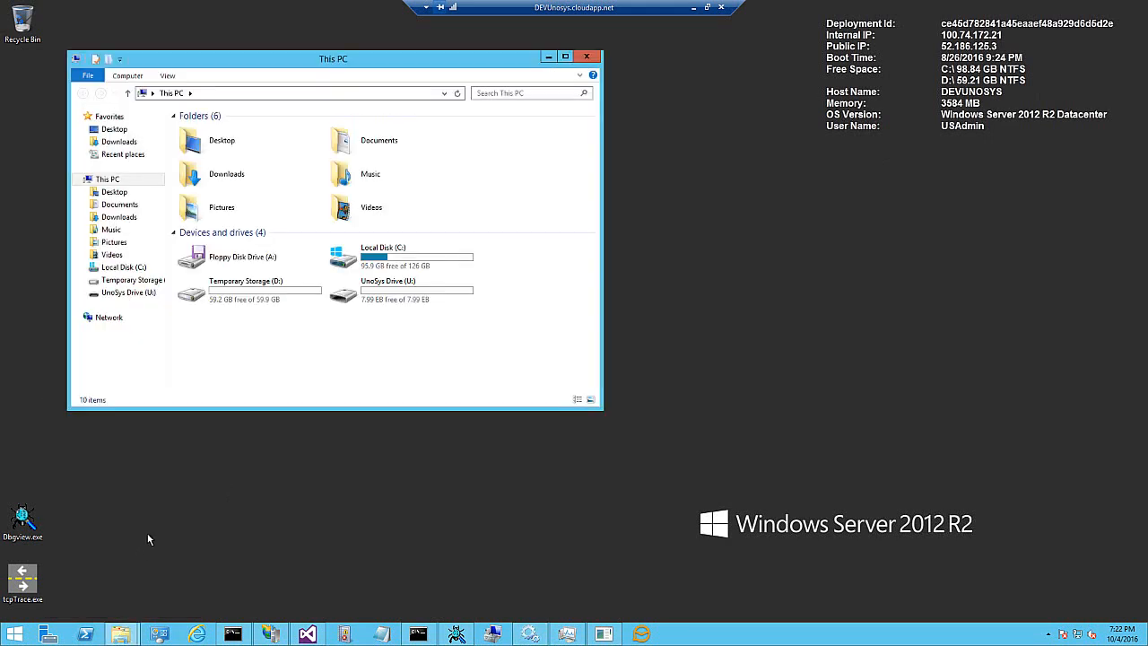
click(387, 298)
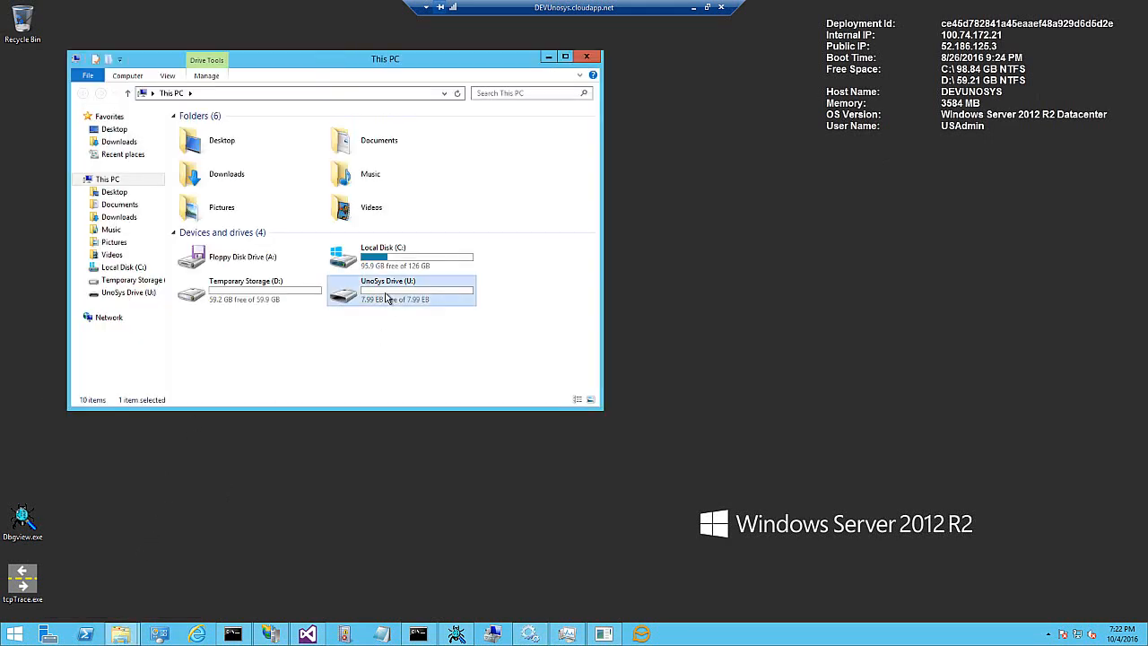
double_click(387, 298)
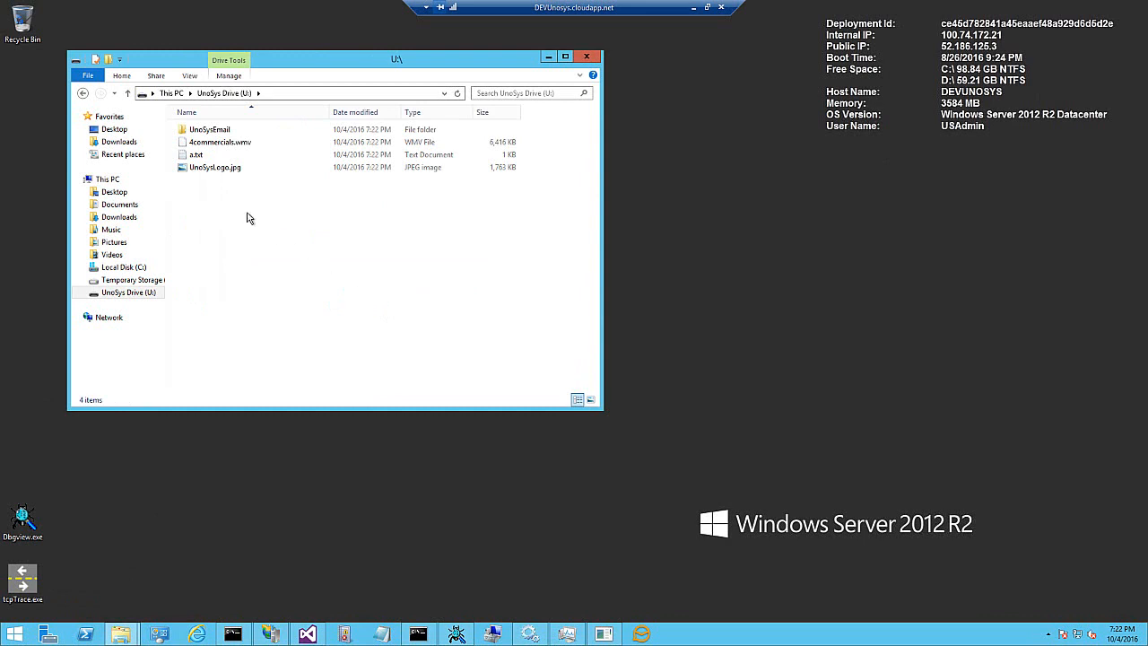
- Open a.txt from the remote U: drive in Notepad
click(194, 157)
double_click(196, 156)
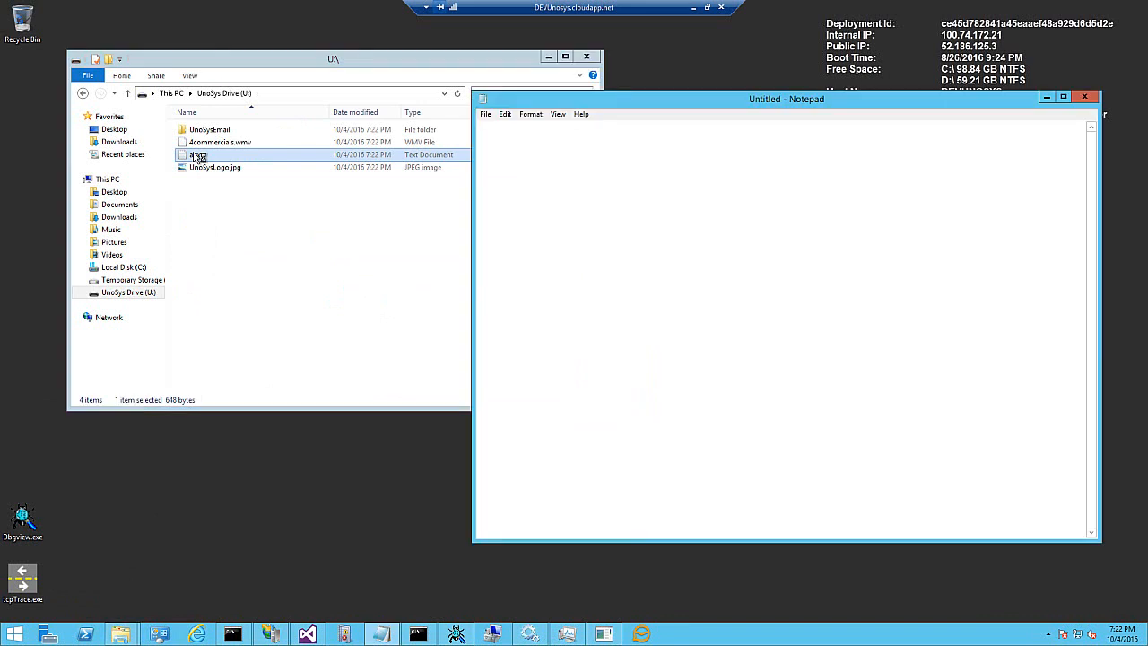
- Open UnoSysLogo.jpg from the remote U: drive in Paint, scroll through the image, and close Paint
click(201, 169)
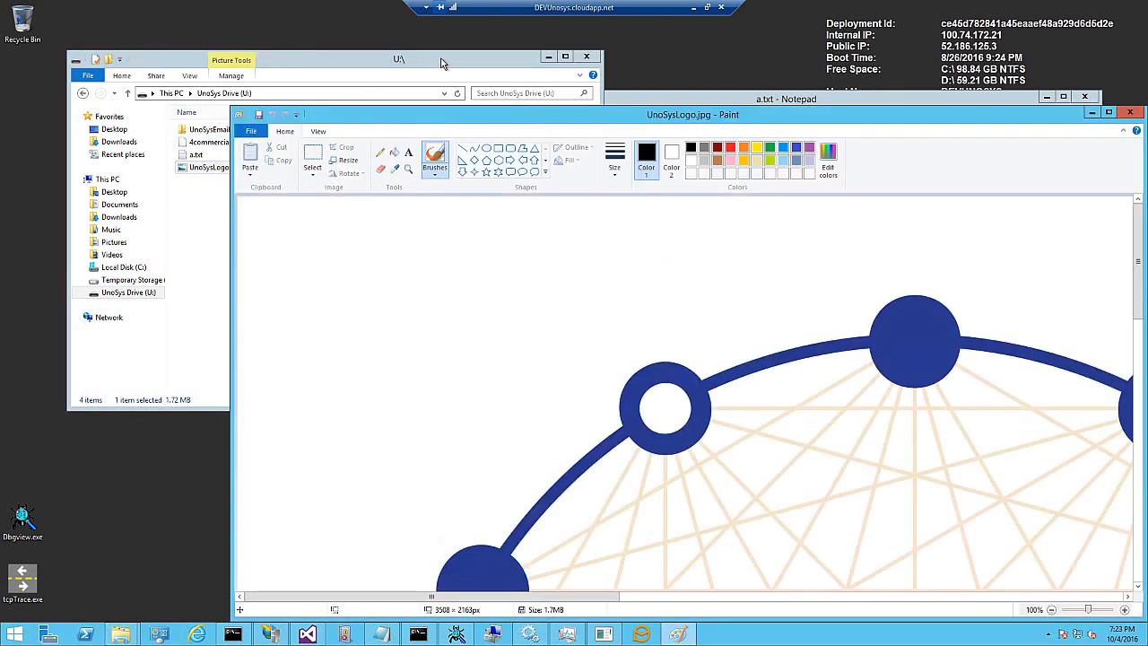
drag(714, 120, 565, 43)
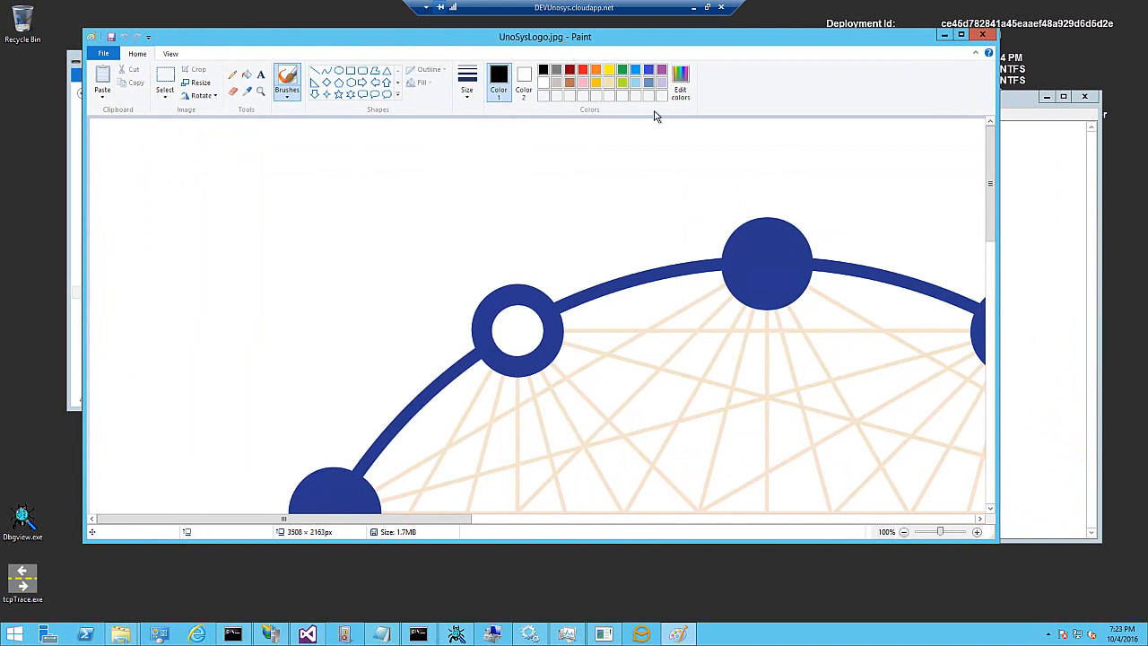
drag(990, 186, 993, 502)
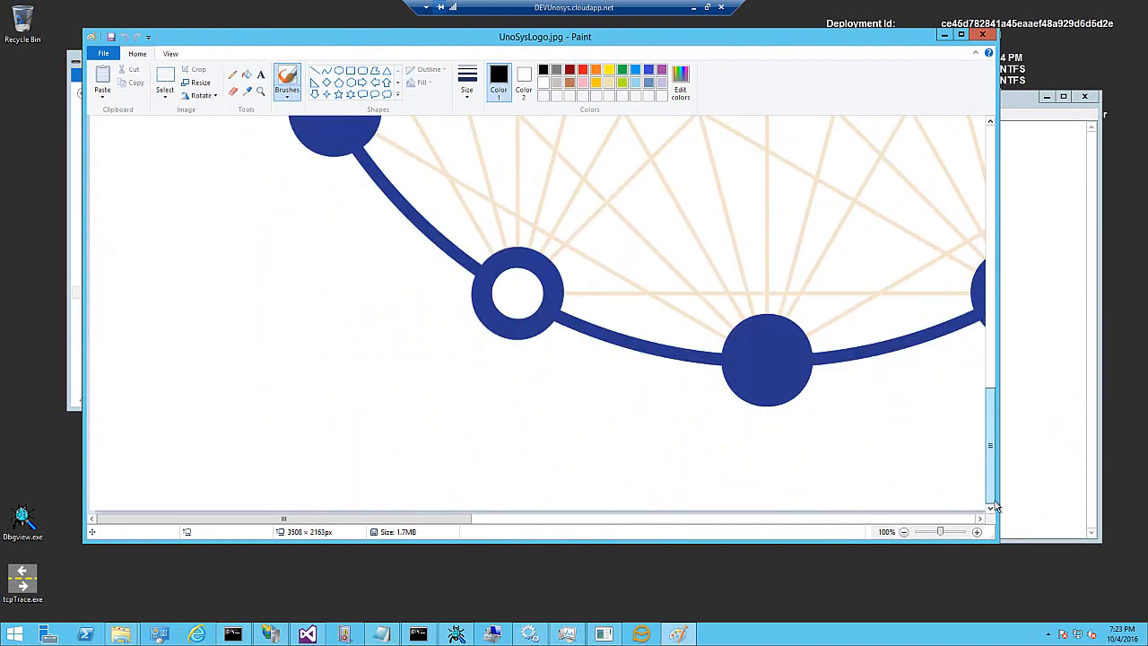
click(983, 35)
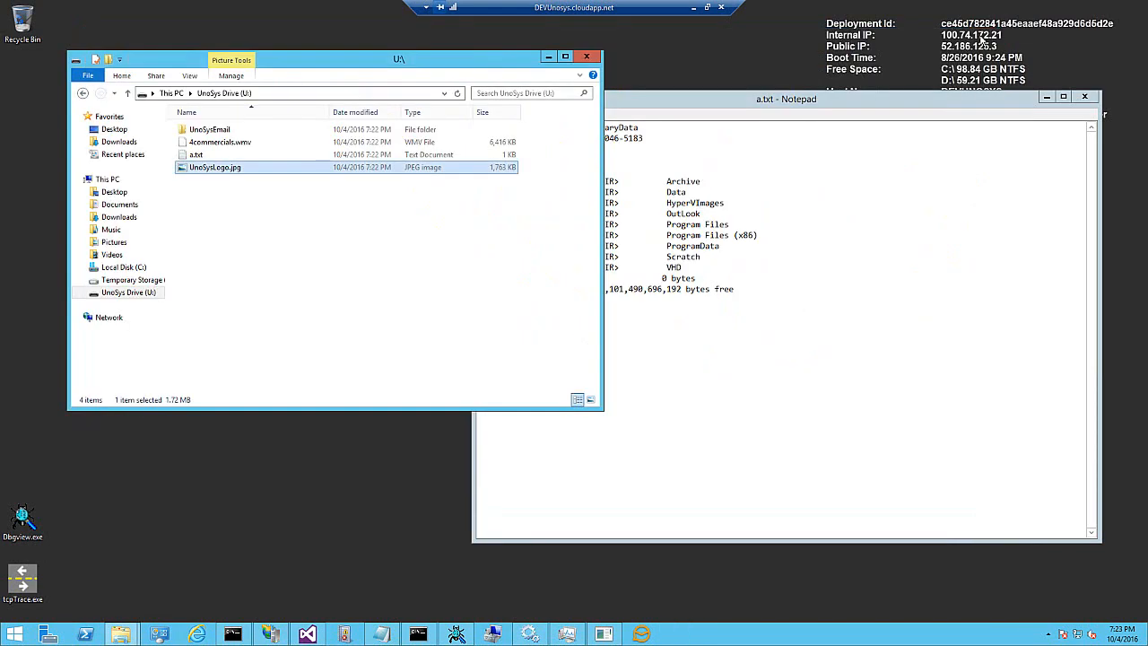
- Try to open 4commercials.wmv on the remote U: drive and dismiss the prompt
click(203, 149)
double_click(202, 146)
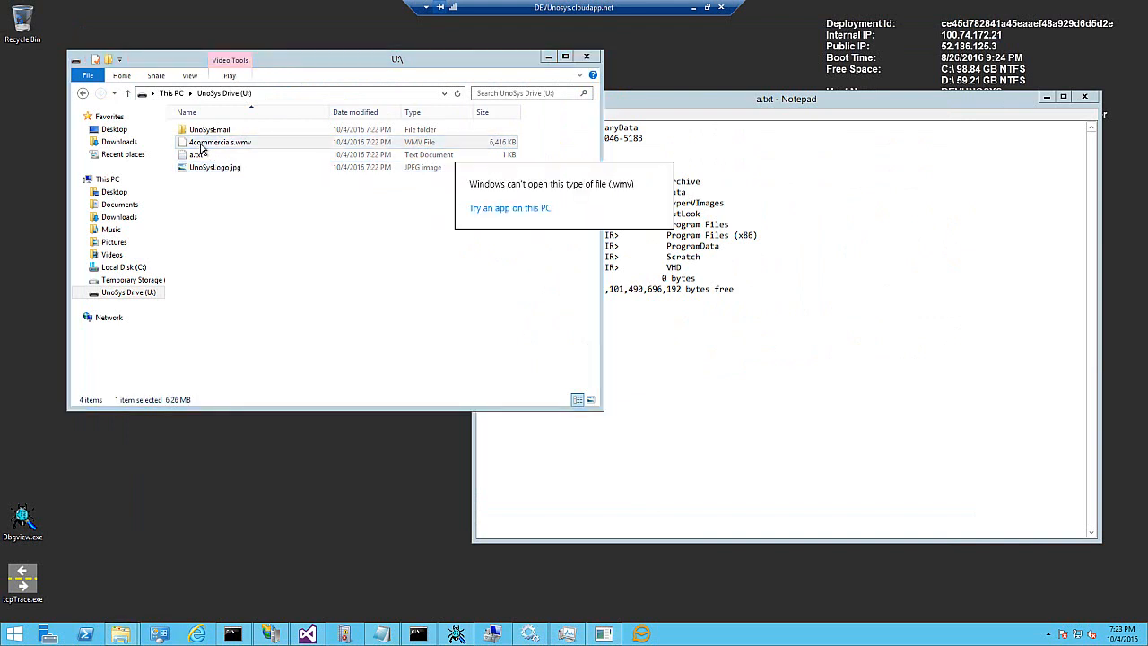
click(694, 64)
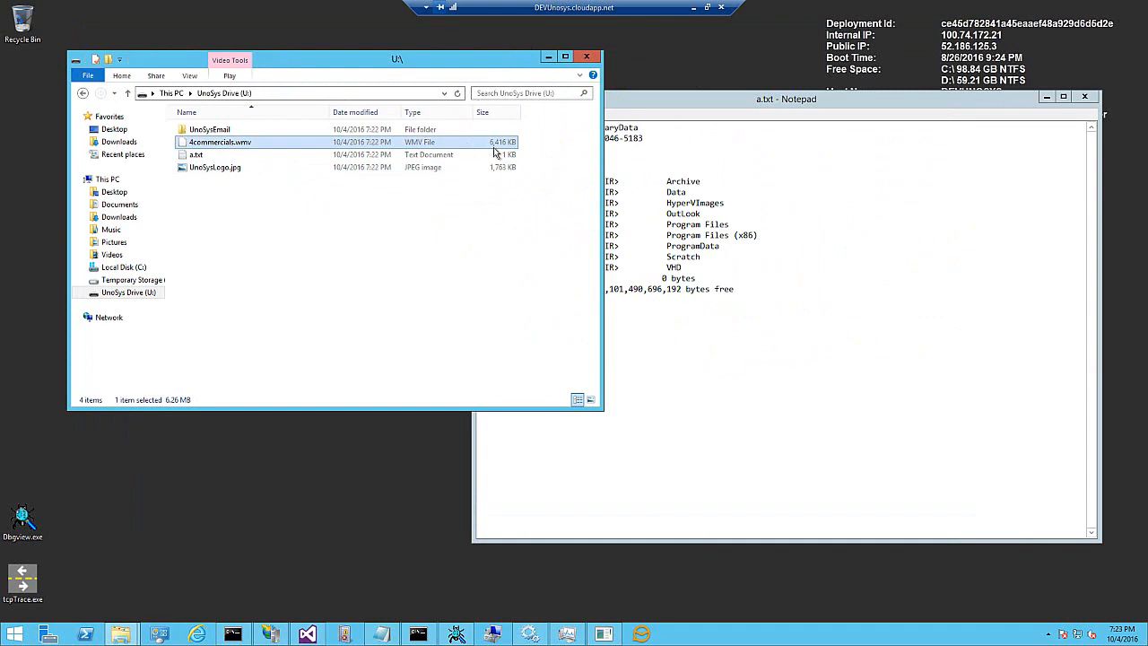
- Move the File Explorer window and bring up the VS2015 developer command prompt
drag(504, 61, 491, 68)
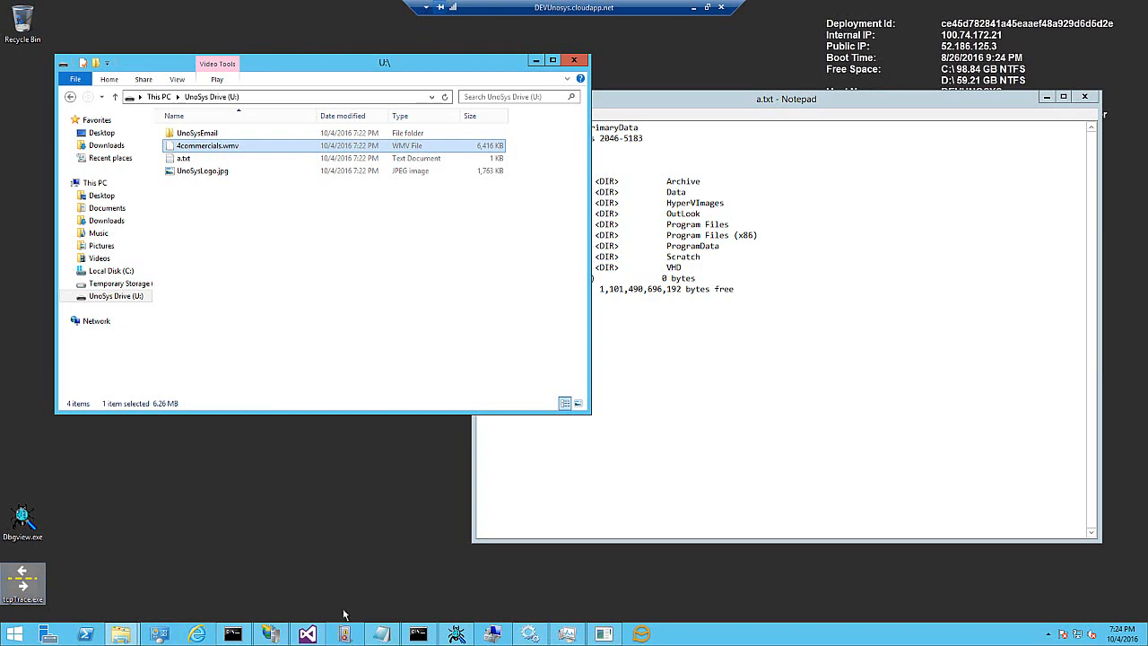
click(418, 634)
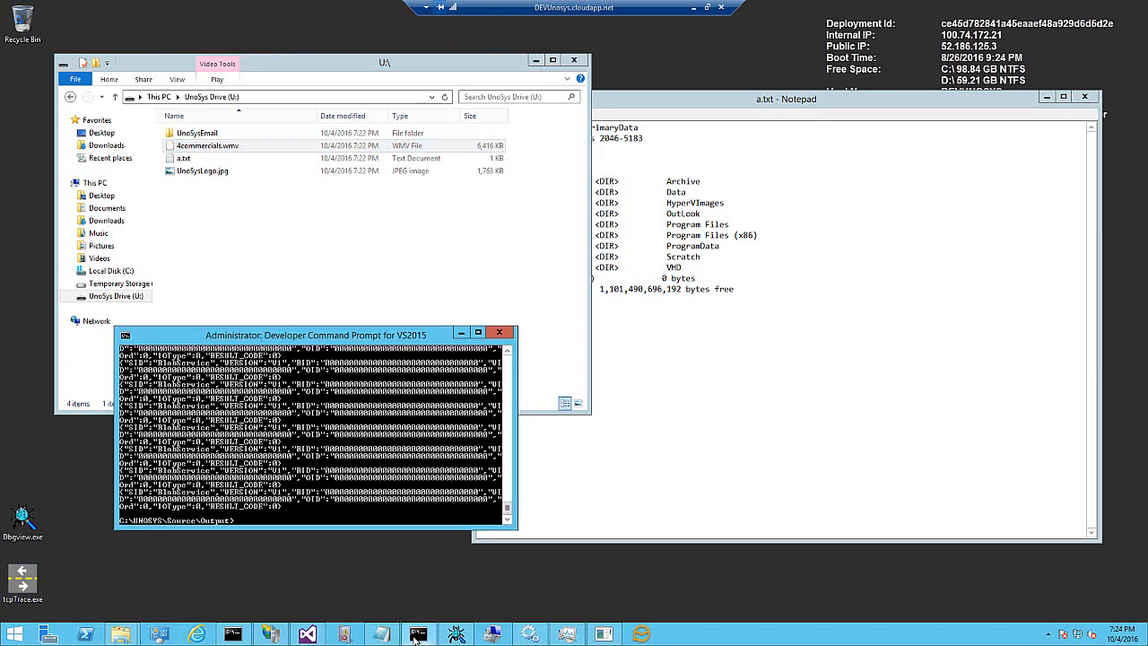
- Clear the developer command prompt and redirect a directory listing of all files into U:\b.txt
drag(372, 338, 567, 375)
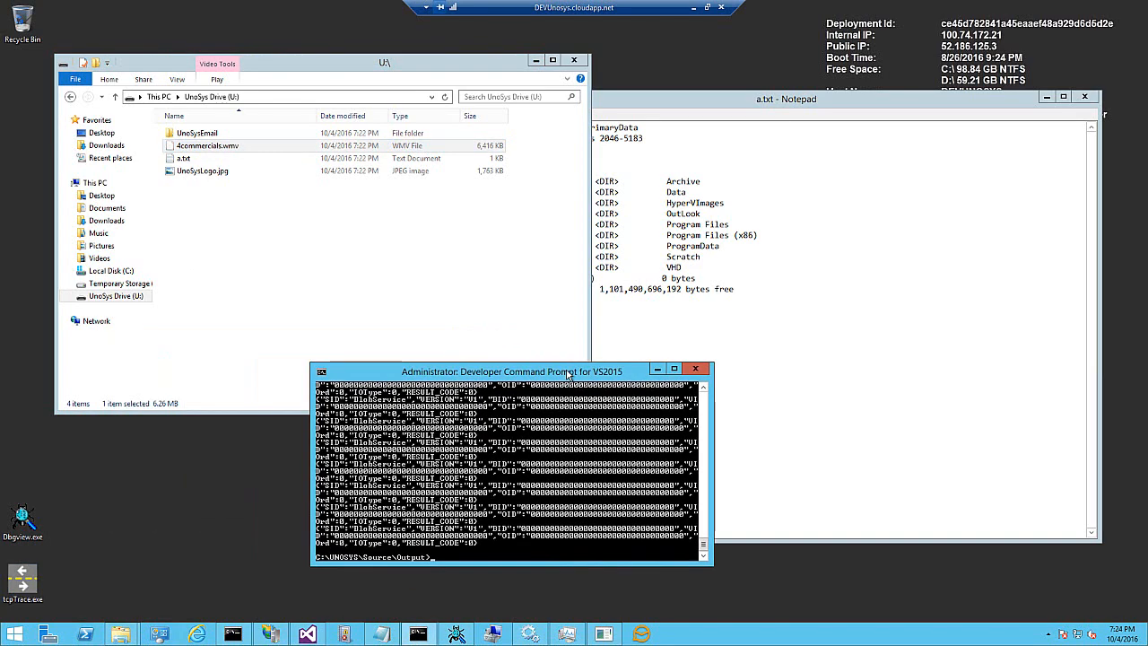
text(cls)
key(Return)
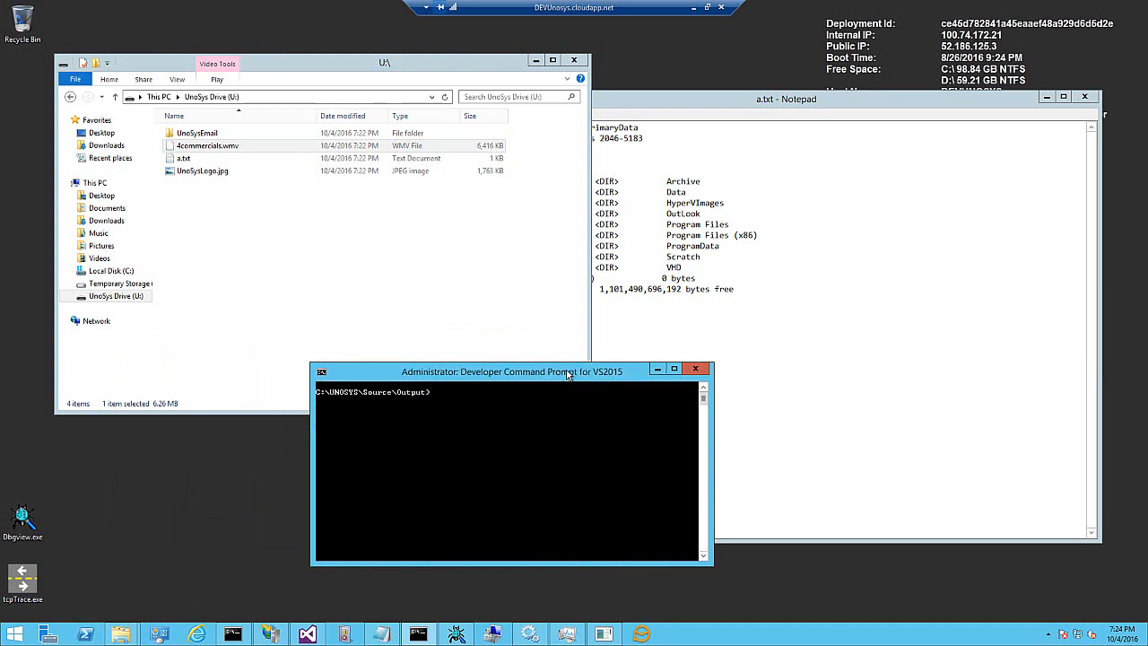
text(dir *.* > U:\b.txt)
key(Return)
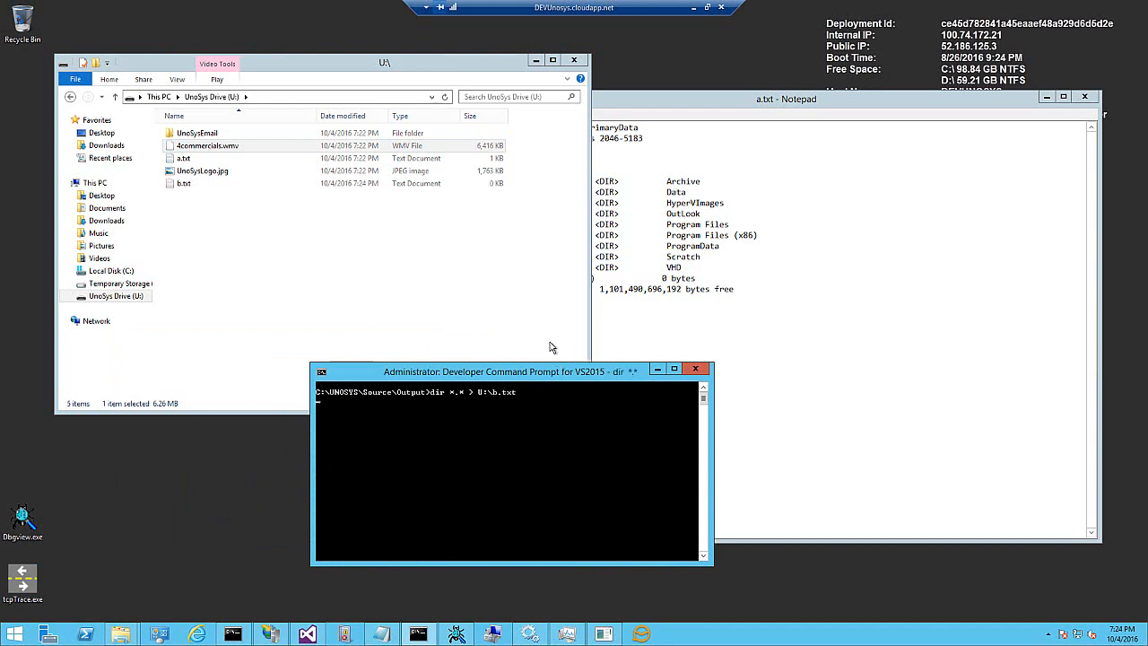
- Open b.txt from the U: drive in Notepad, scroll through its contents, and close it
double_click(182, 185)
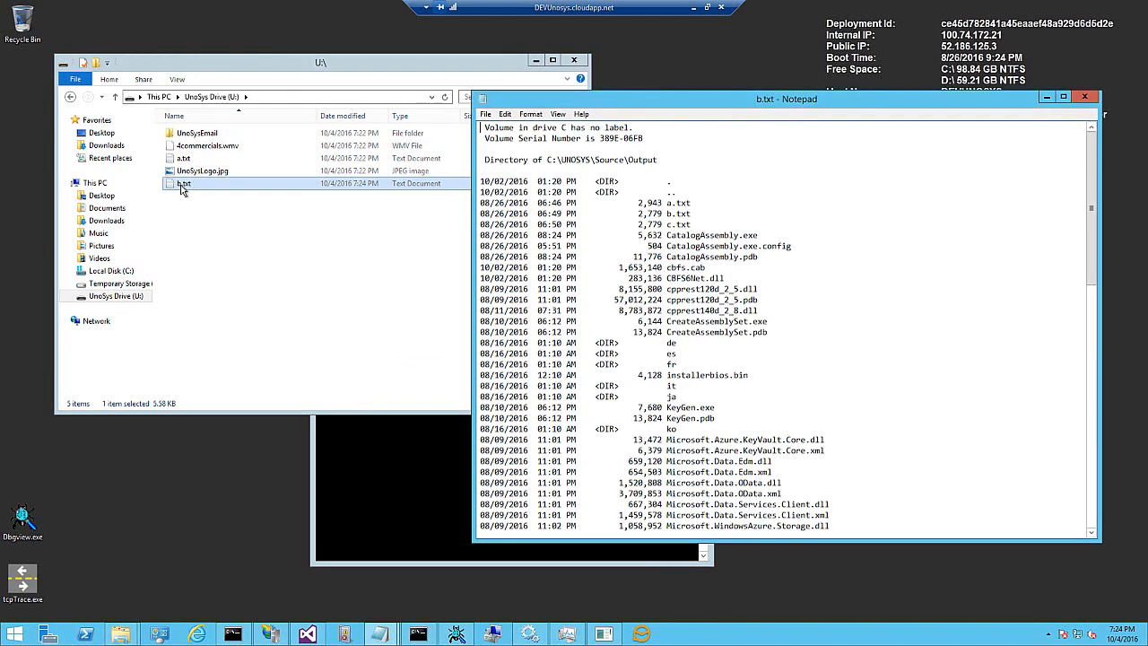
drag(1094, 247, 1096, 126)
click(1085, 97)
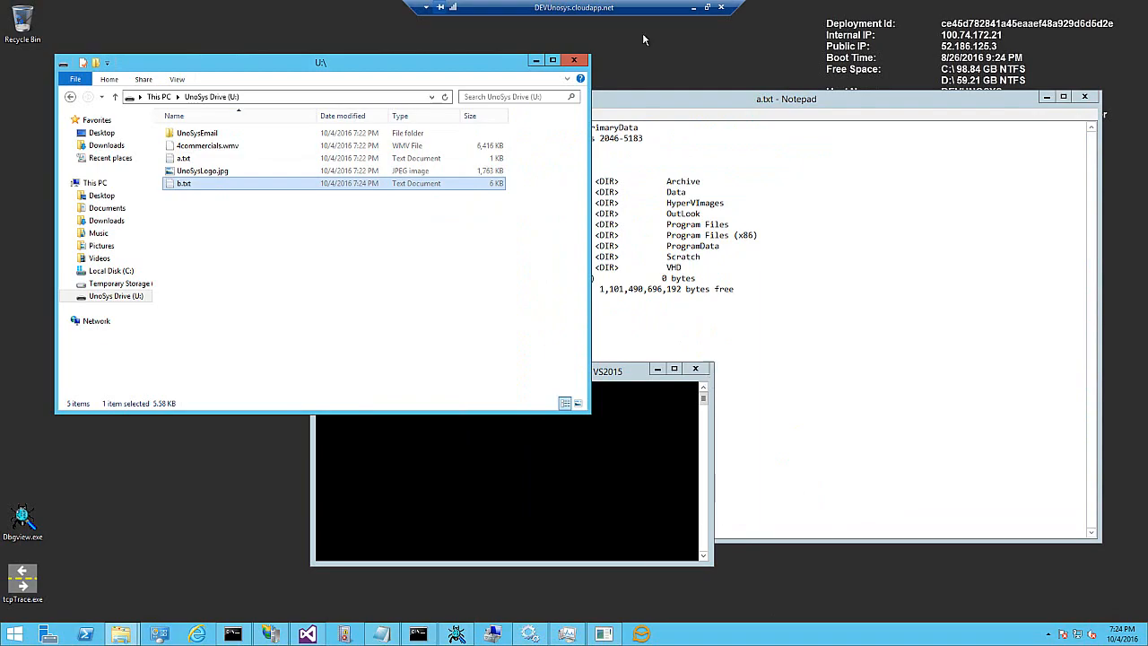
- Switch to the other machine and open b.txt from its UnoSys Drive (U:)
click(694, 7)
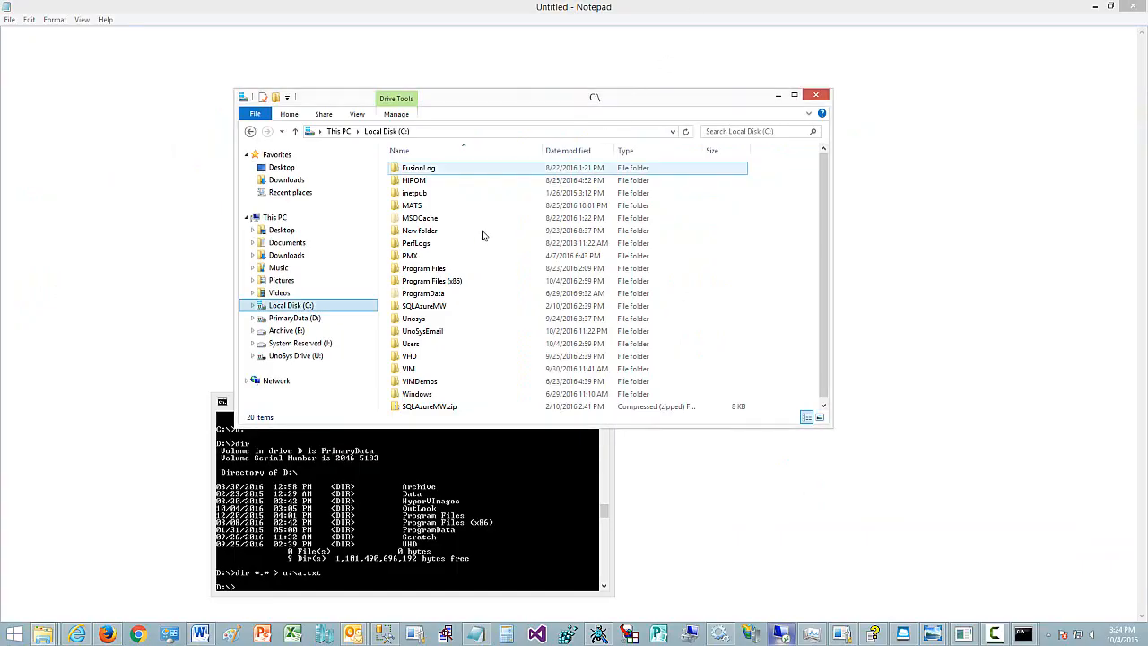
click(296, 357)
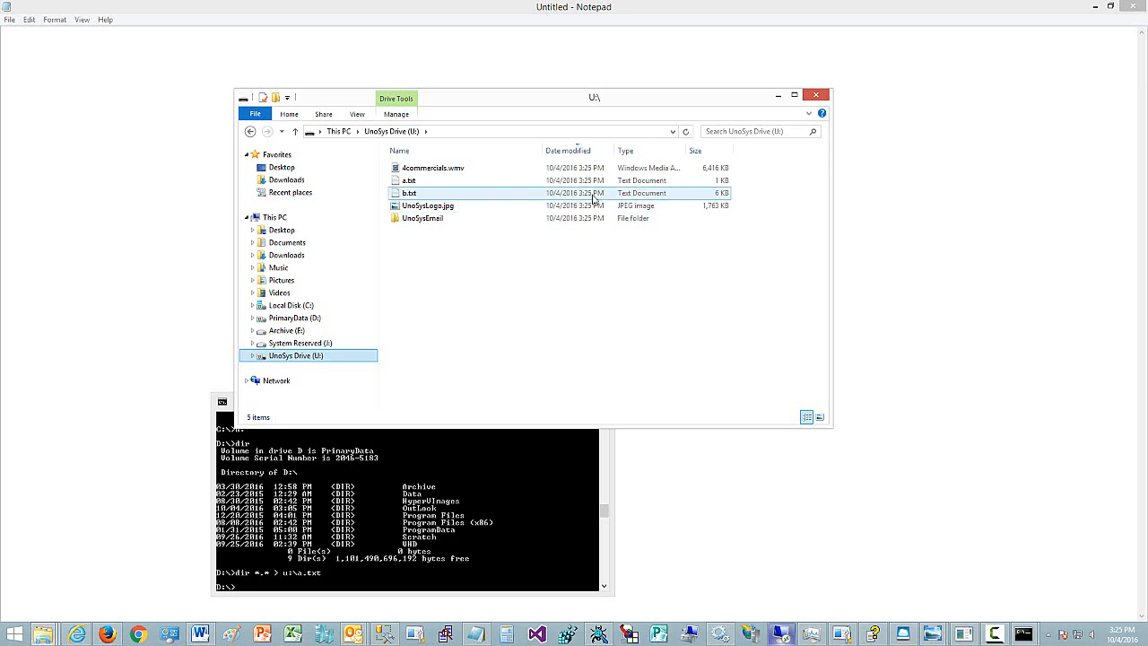
click(410, 195)
double_click(410, 195)
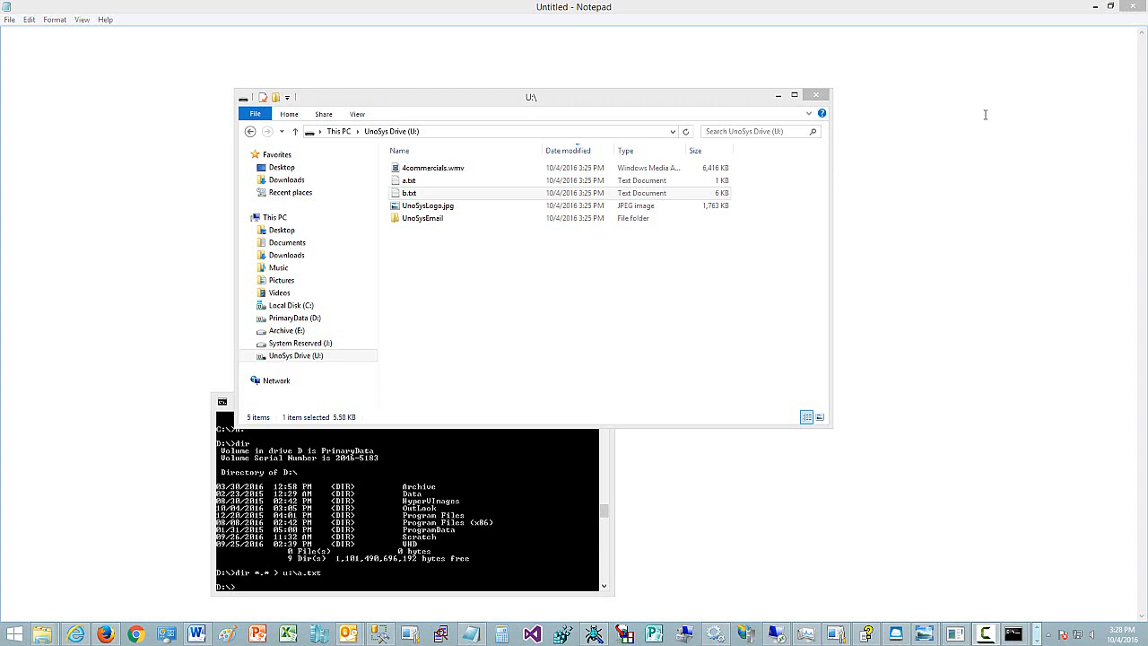
- Switch to Outlook and open the Change Account settings for the test e-mail account
mouse_move(348, 634)
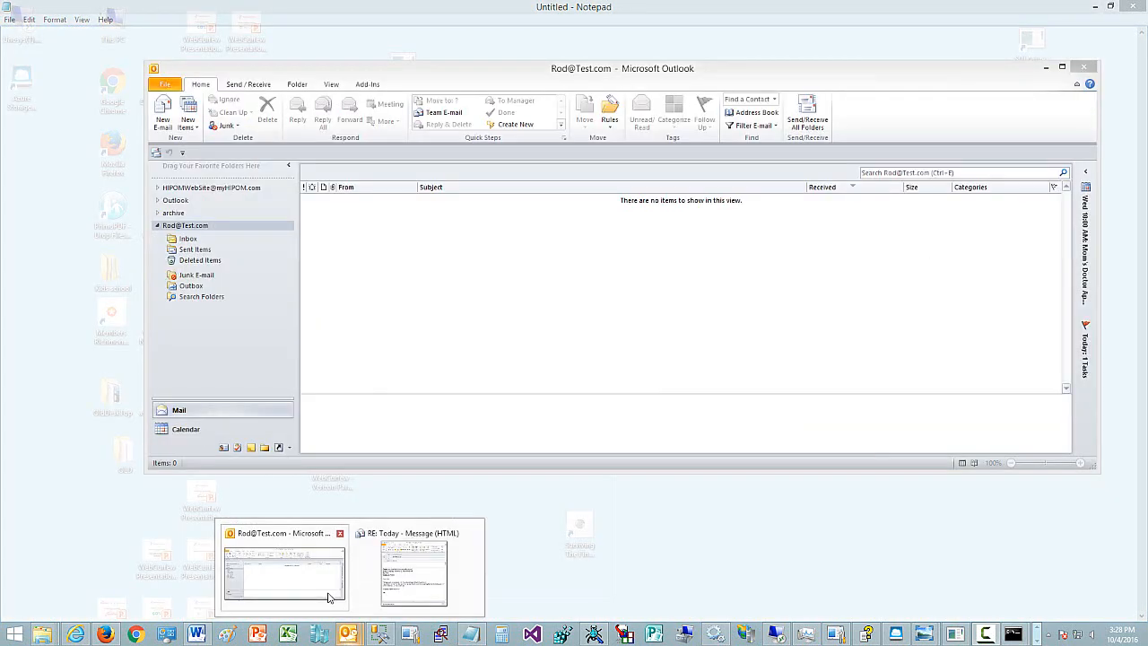
click(329, 597)
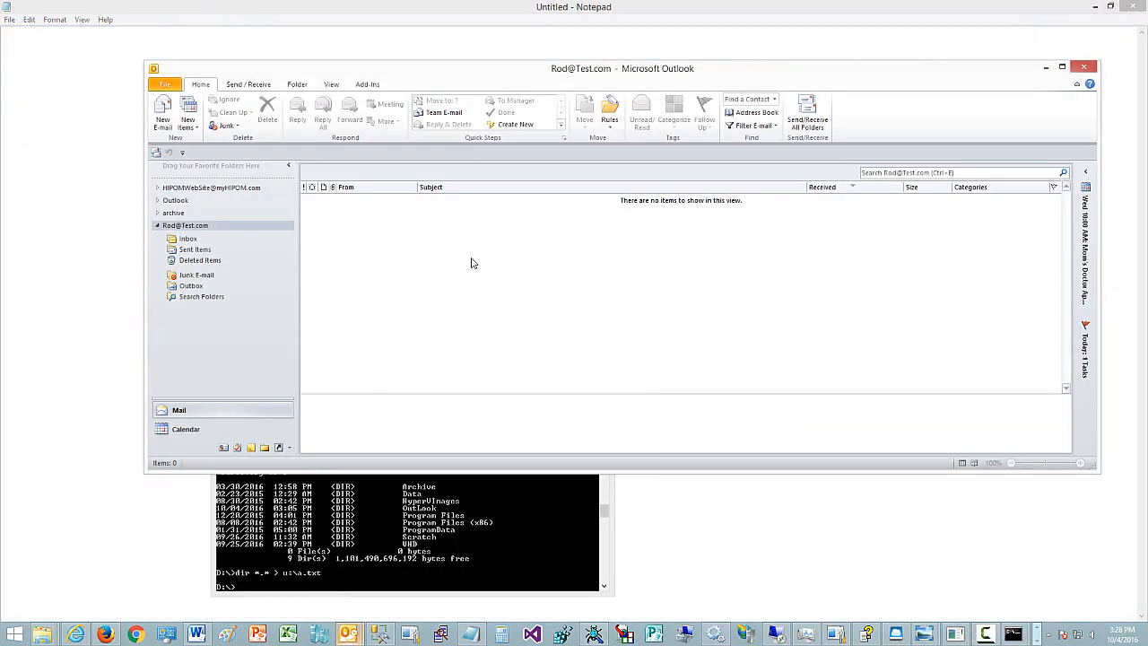
click(167, 84)
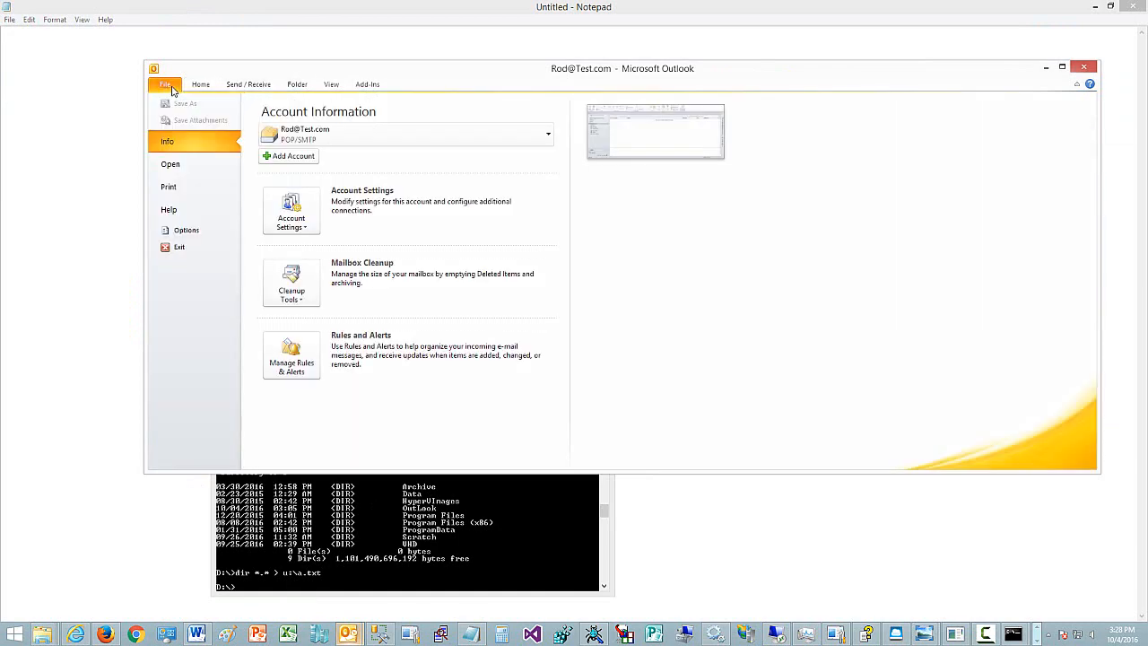
click(303, 222)
click(325, 251)
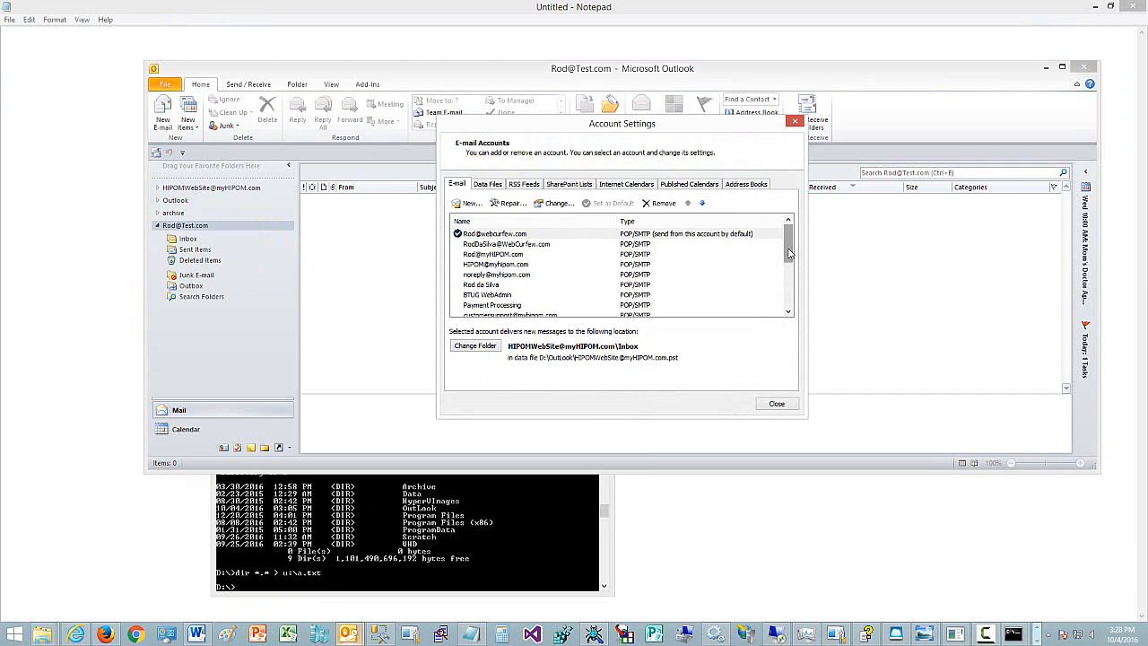
drag(788, 243, 789, 294)
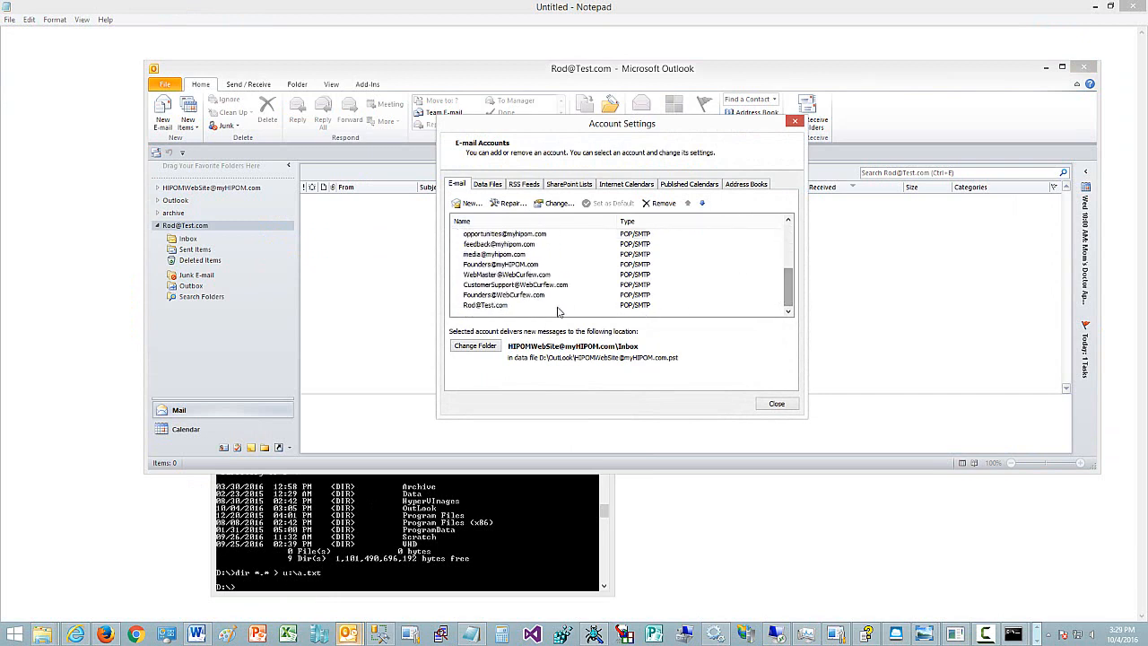
click(504, 305)
click(551, 207)
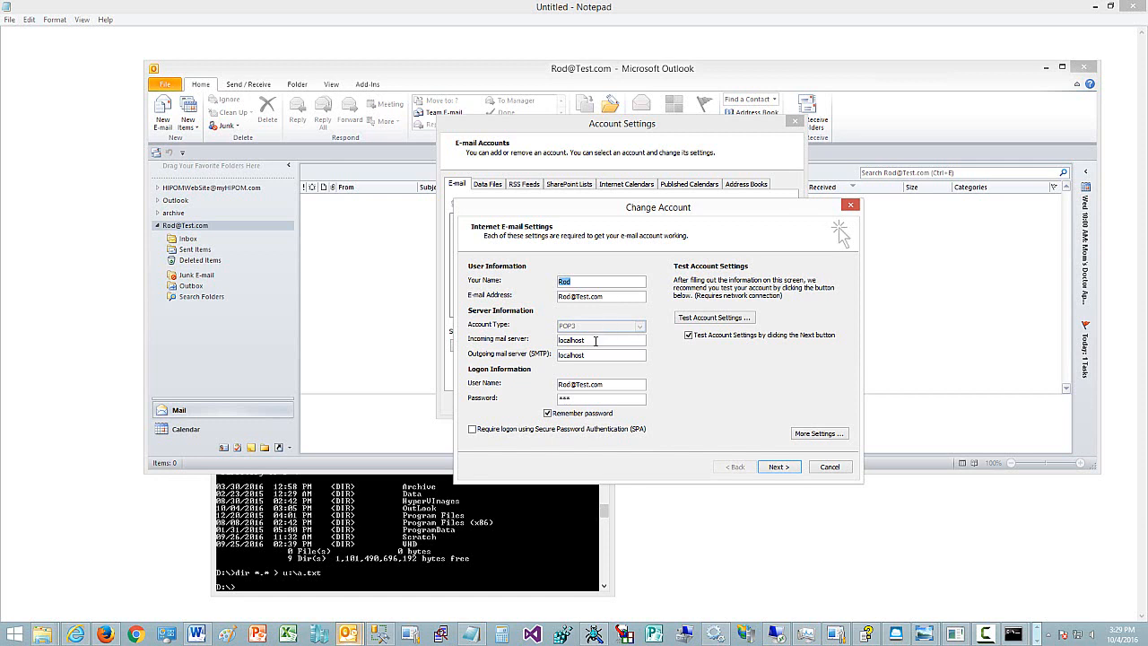
- Inspect the incoming and outgoing mail server fields, then cancel and close Account Settings
drag(595, 340, 557, 341)
click(576, 355)
double_click(577, 355)
click(585, 341)
double_click(585, 341)
click(830, 467)
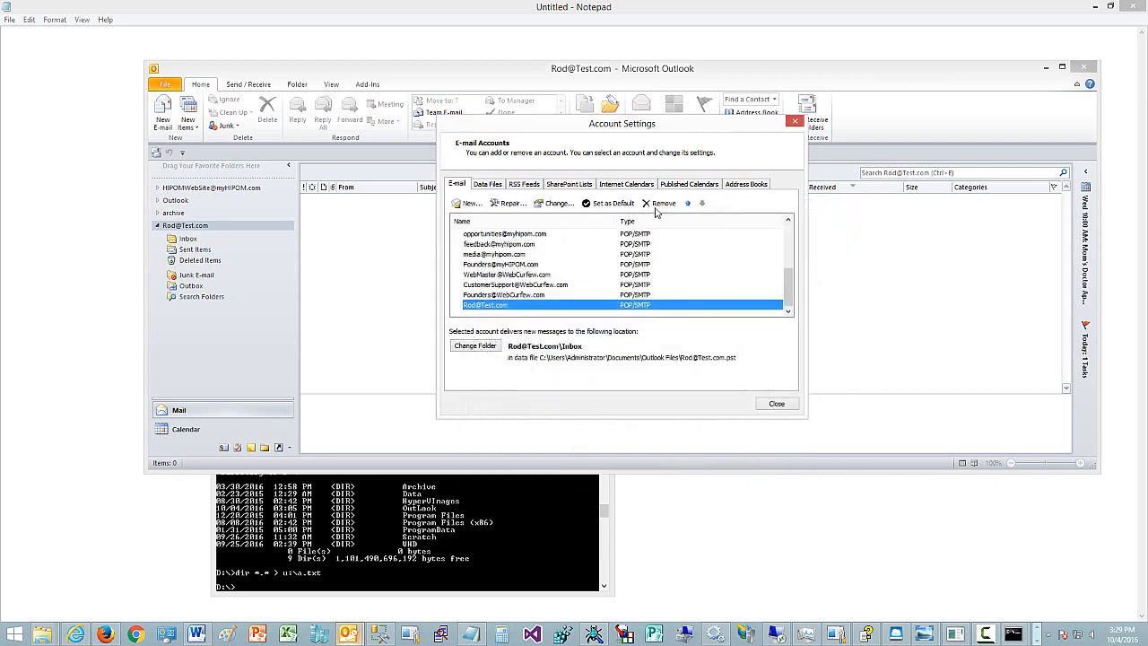
click(782, 406)
- Compose and send a new e-mail to the test account's own address with subject Test and body 'This is a Test'
click(162, 112)
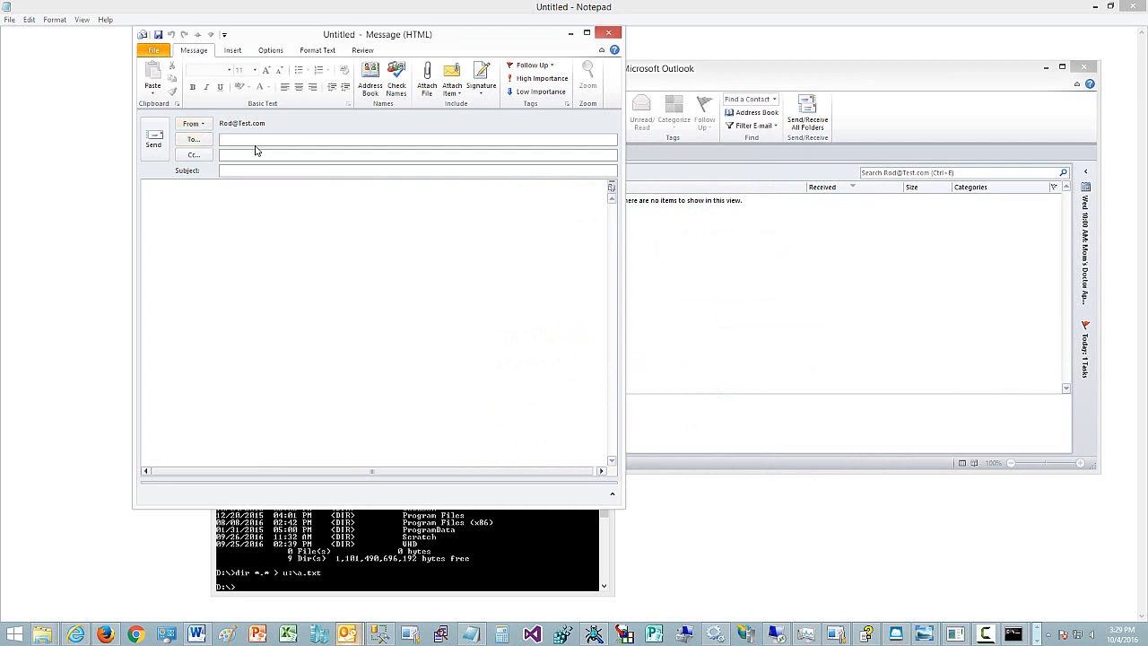
text(Rod@)
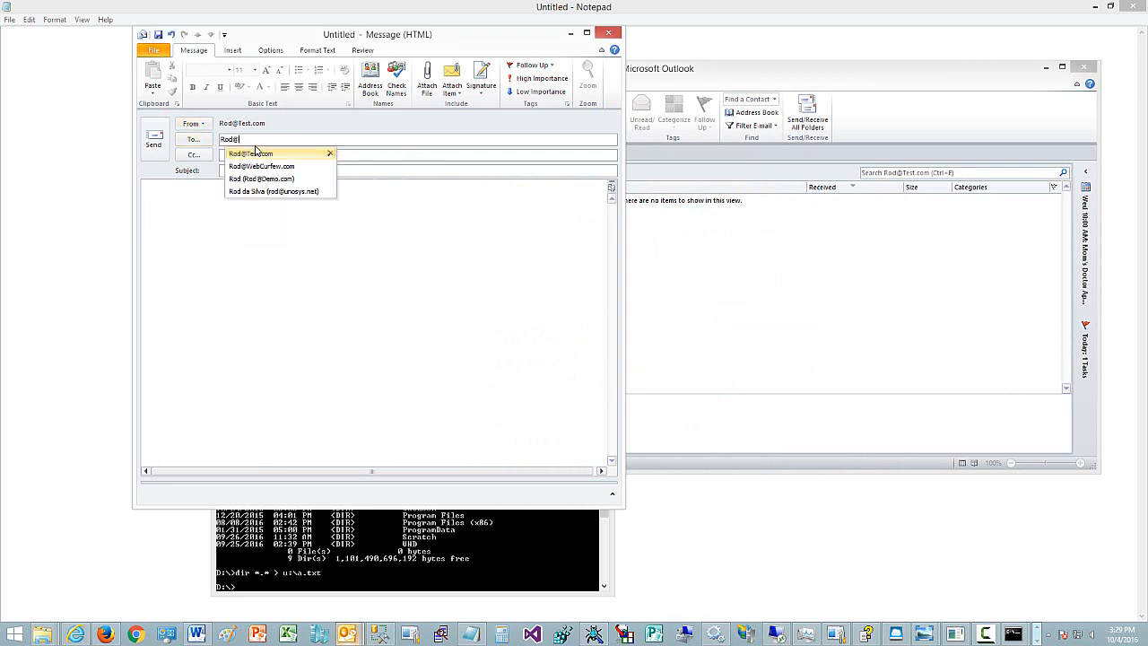
text(Test.com)
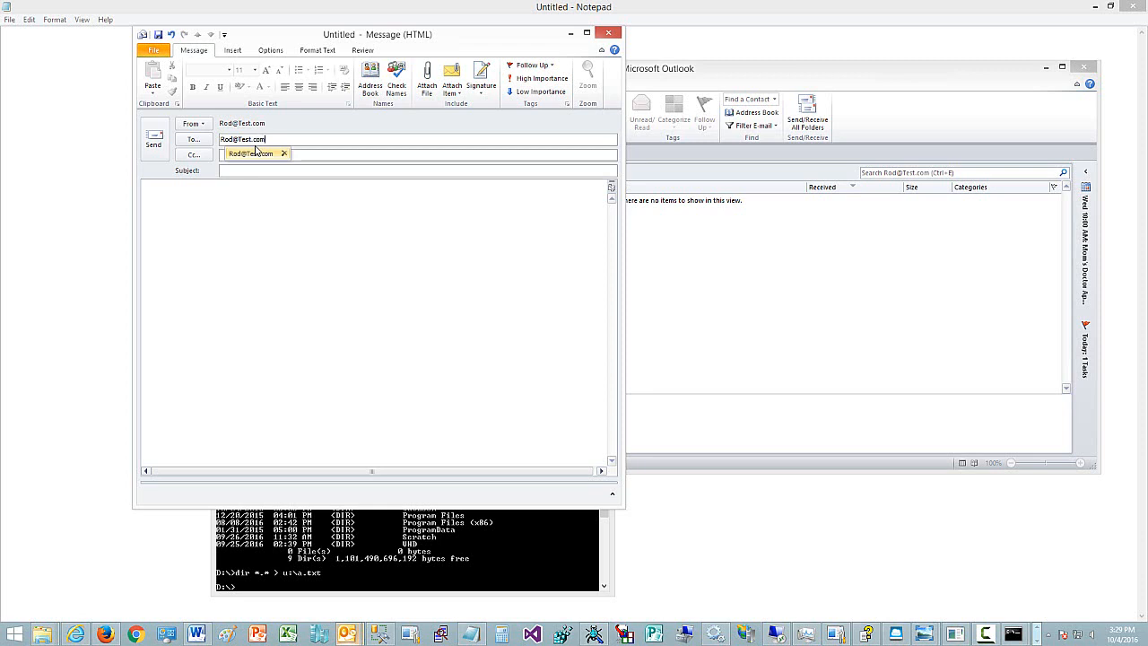
click(237, 171)
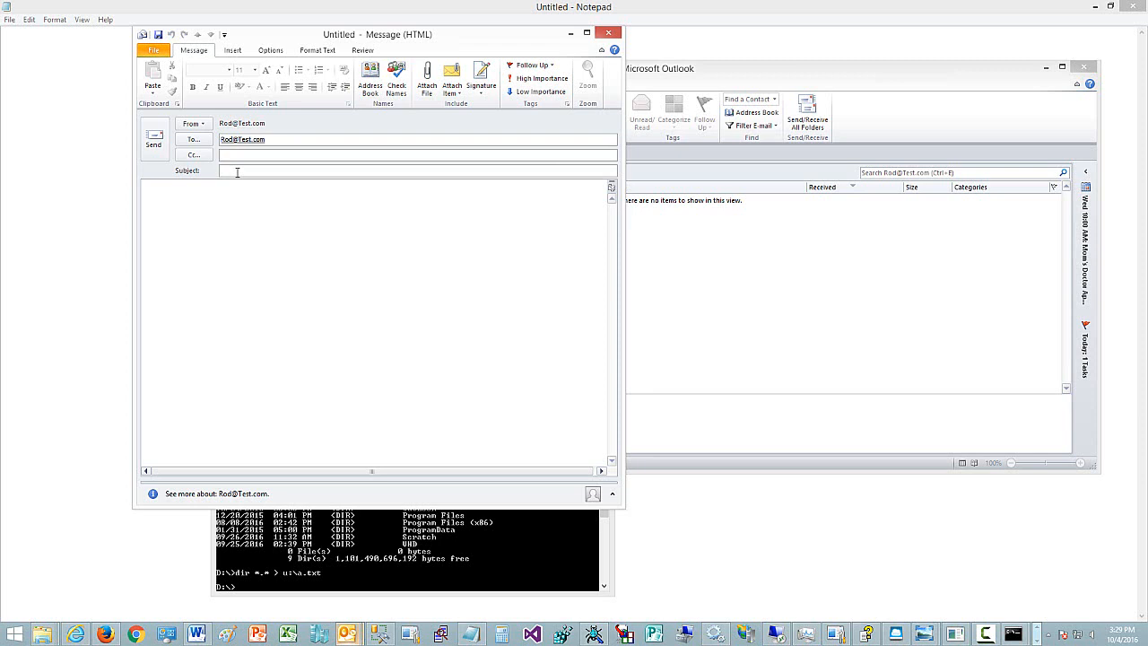
text(Test)
key(Tab)
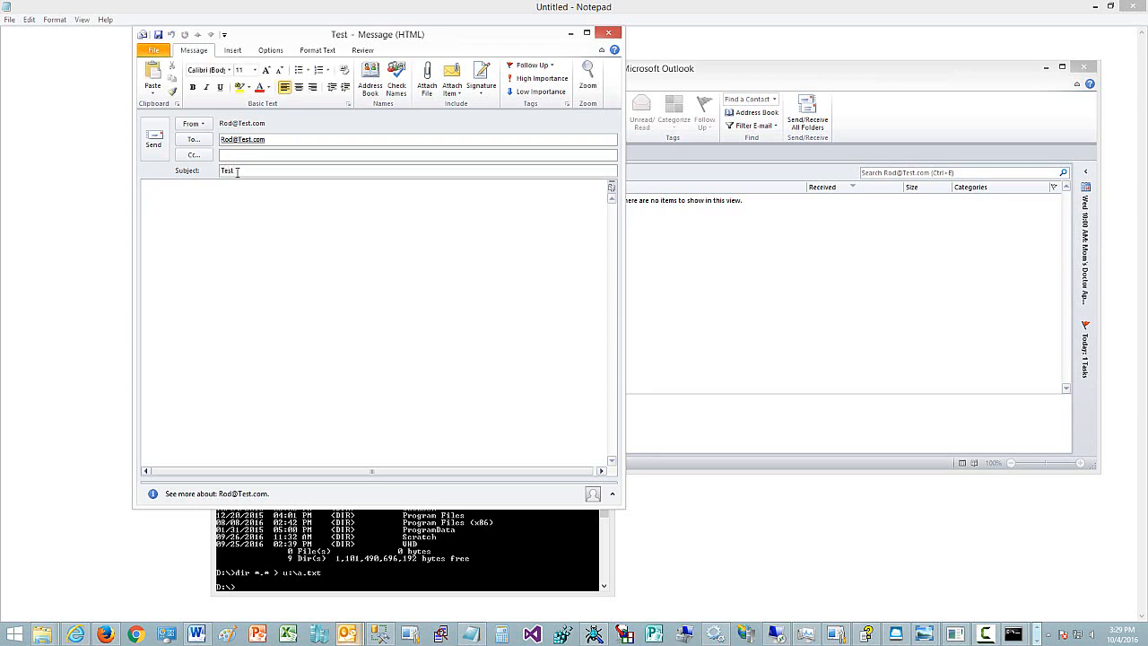
text(This is a Test)
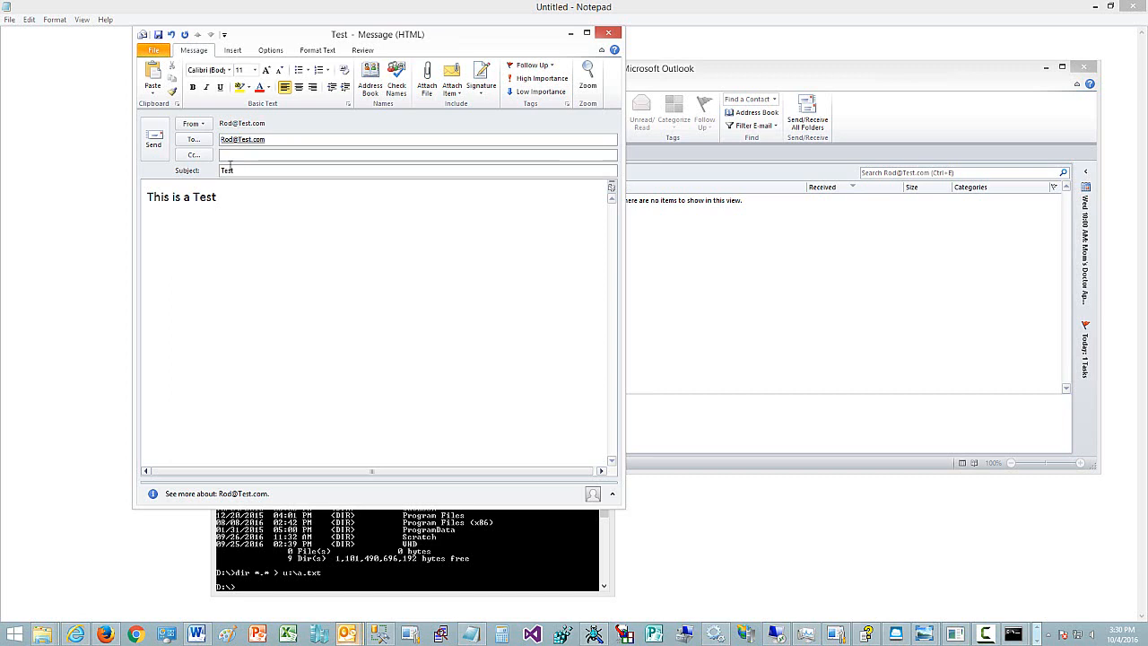
click(155, 140)
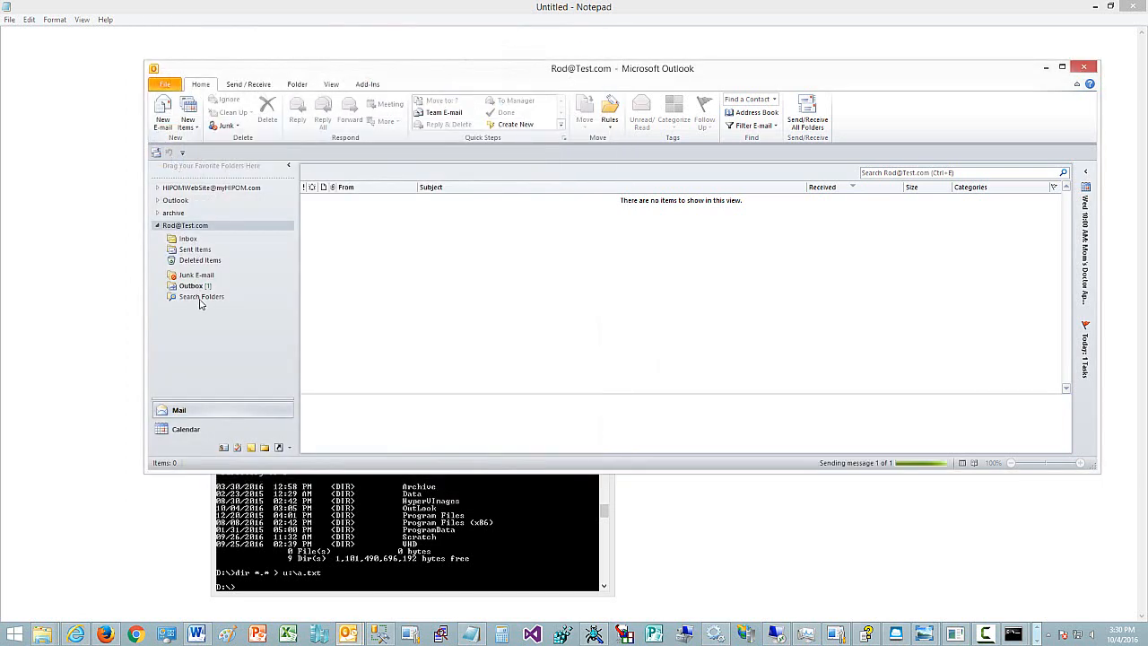
- Check Sent Items and run Send/Receive for all folders
click(195, 250)
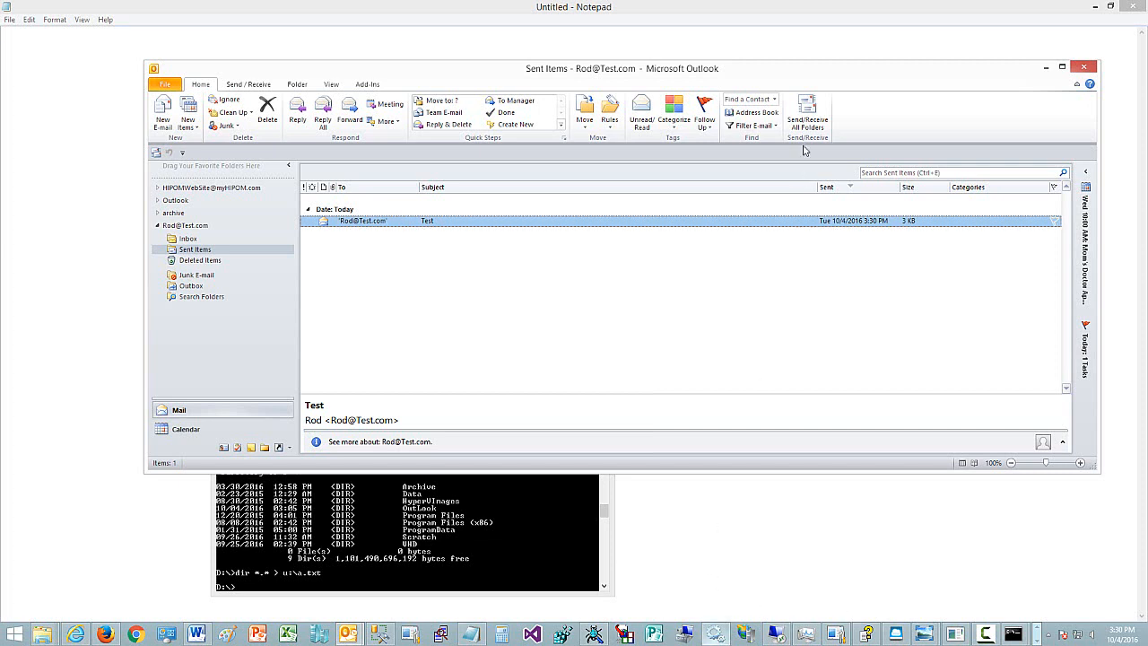
click(808, 112)
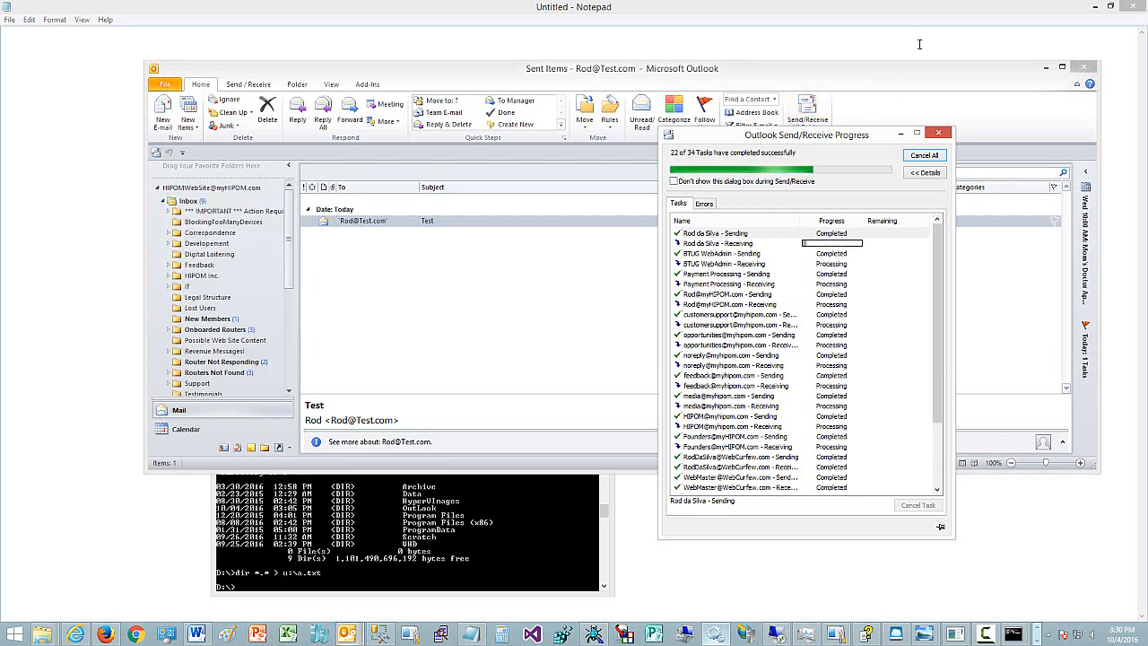
click(158, 188)
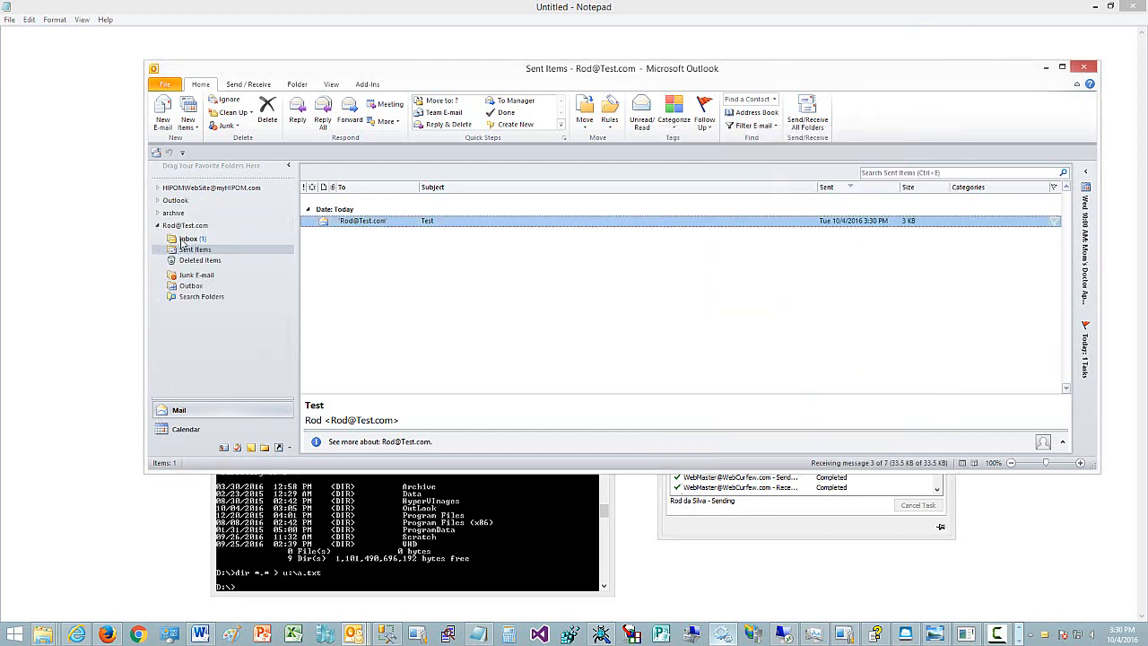
- Open the received Test message from the test account's Inbox and close it
click(188, 239)
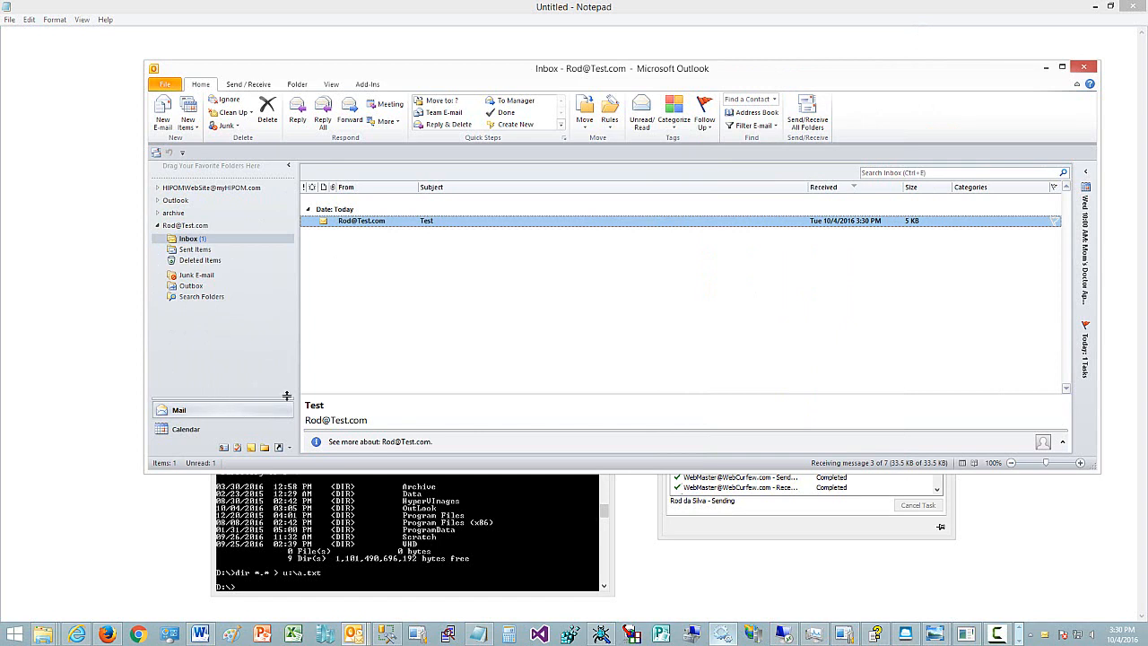
double_click(375, 222)
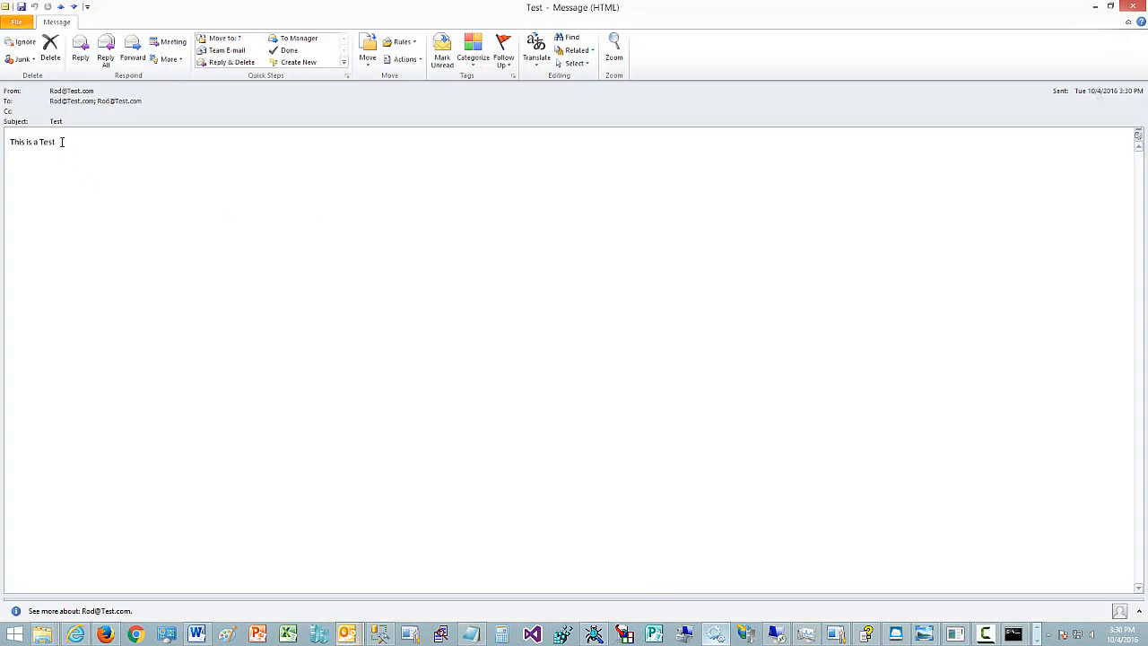
click(1132, 7)
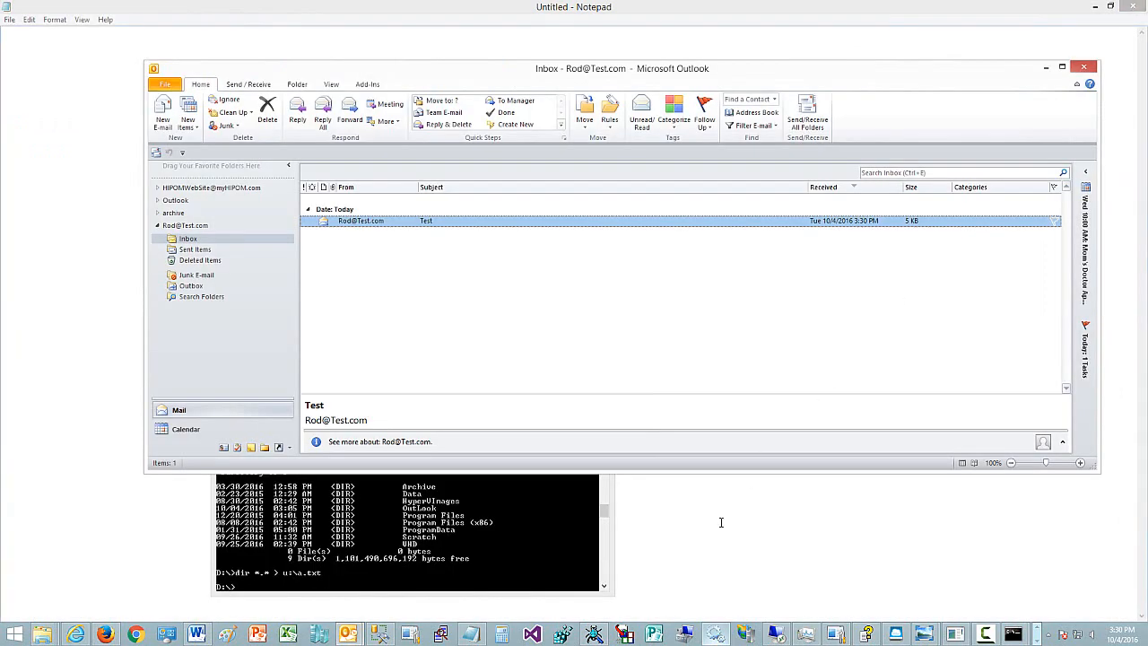
- Browse the U: drive's UnoSysEmail folder into the test account's subfolder and select the stored message file
mouse_move(42, 634)
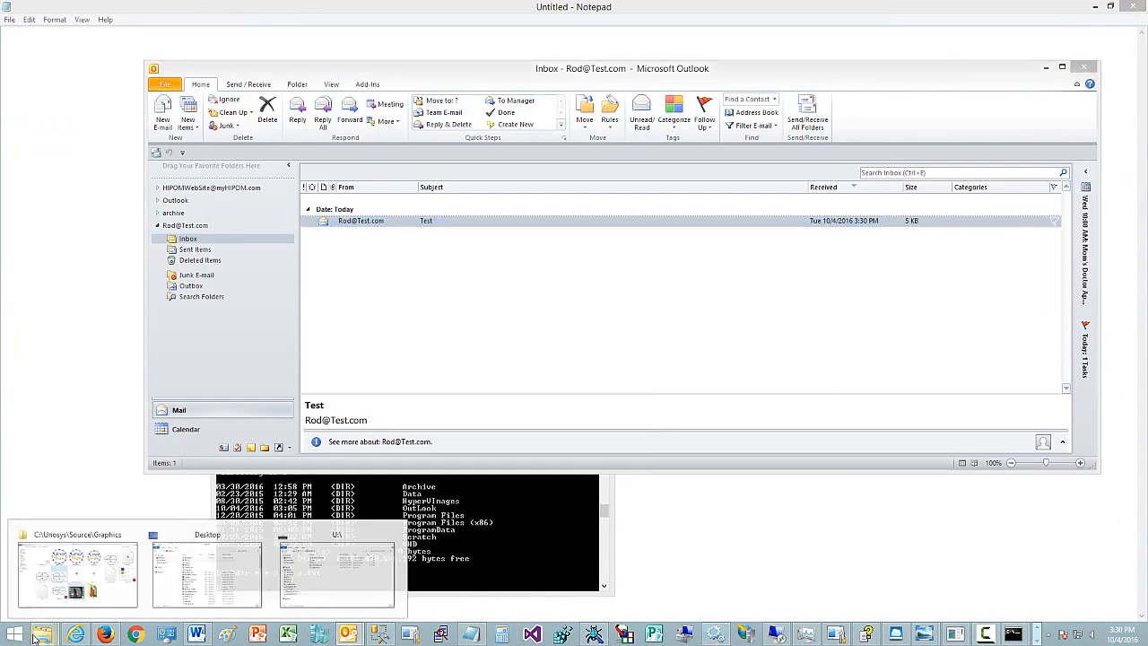
click(321, 563)
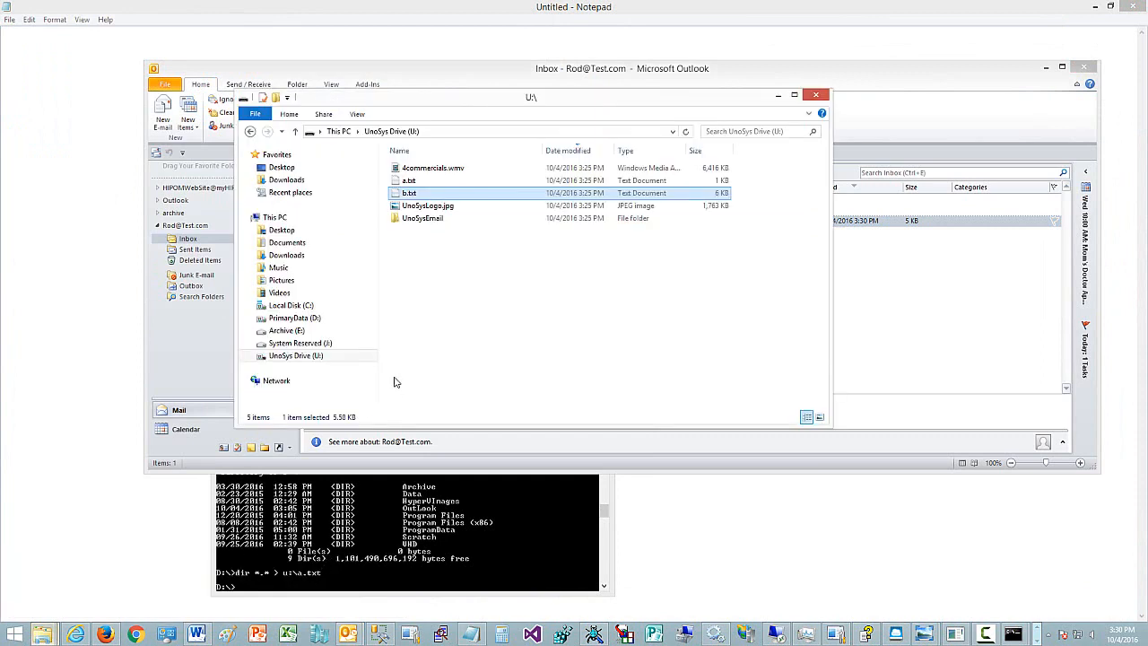
double_click(422, 221)
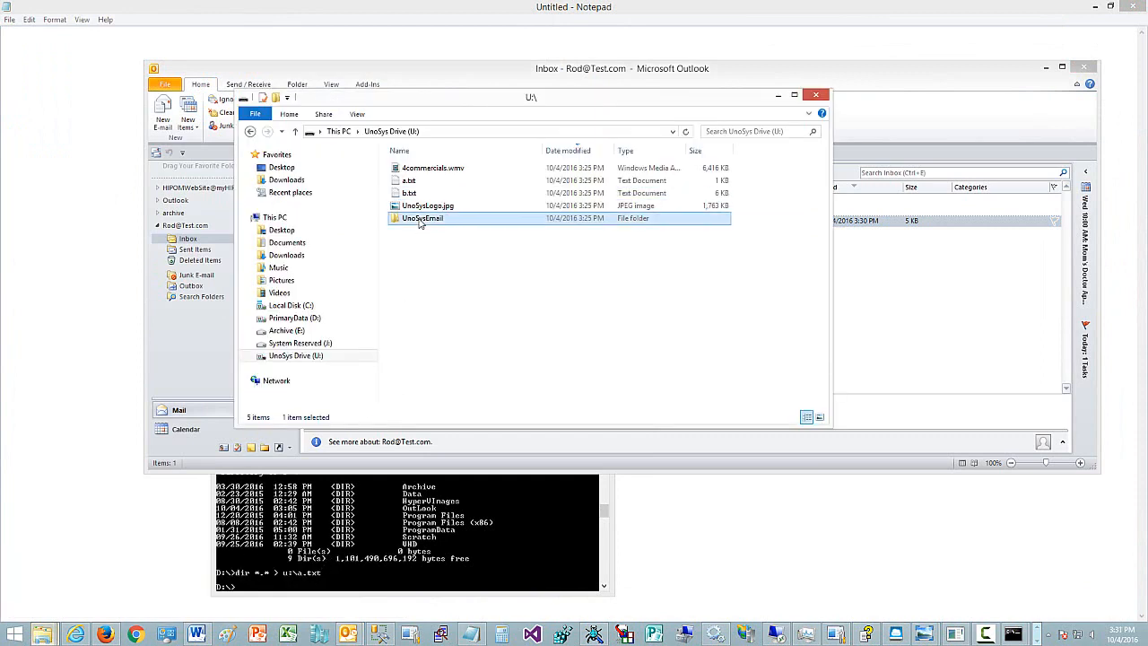
click(429, 171)
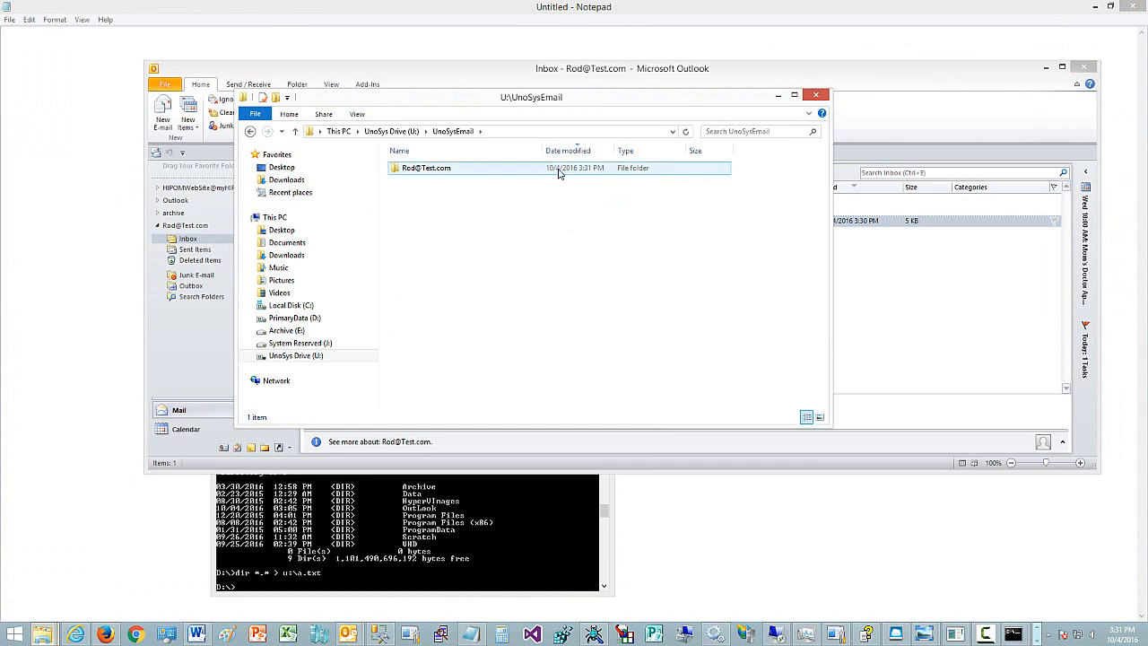
click(474, 196)
mouse_move(1014, 634)
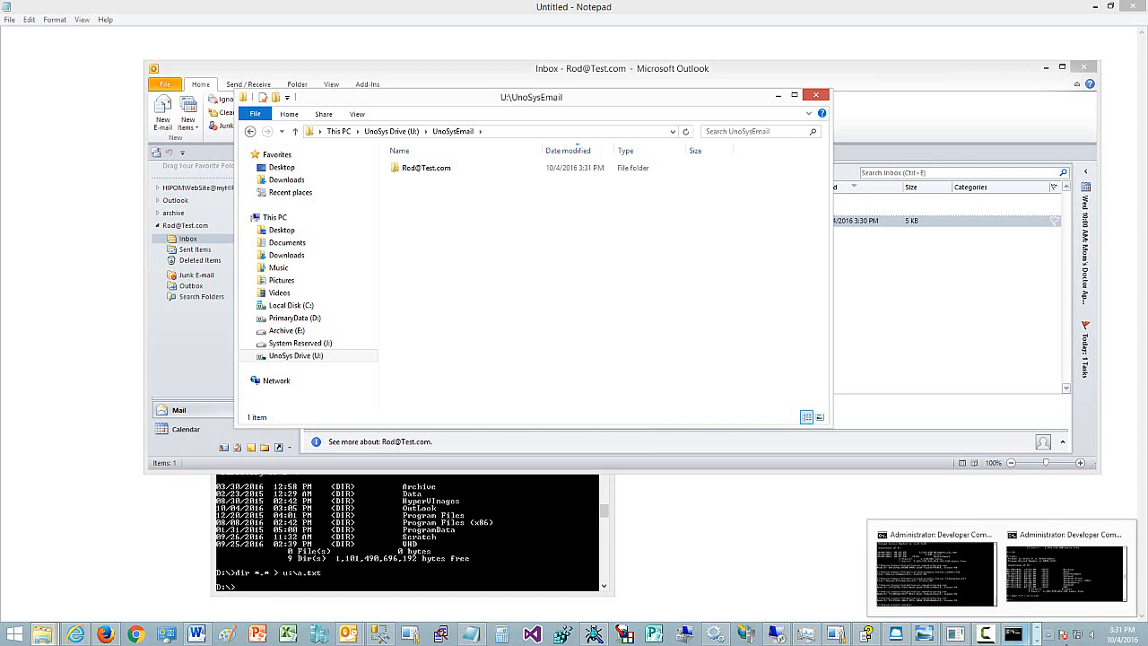
double_click(427, 169)
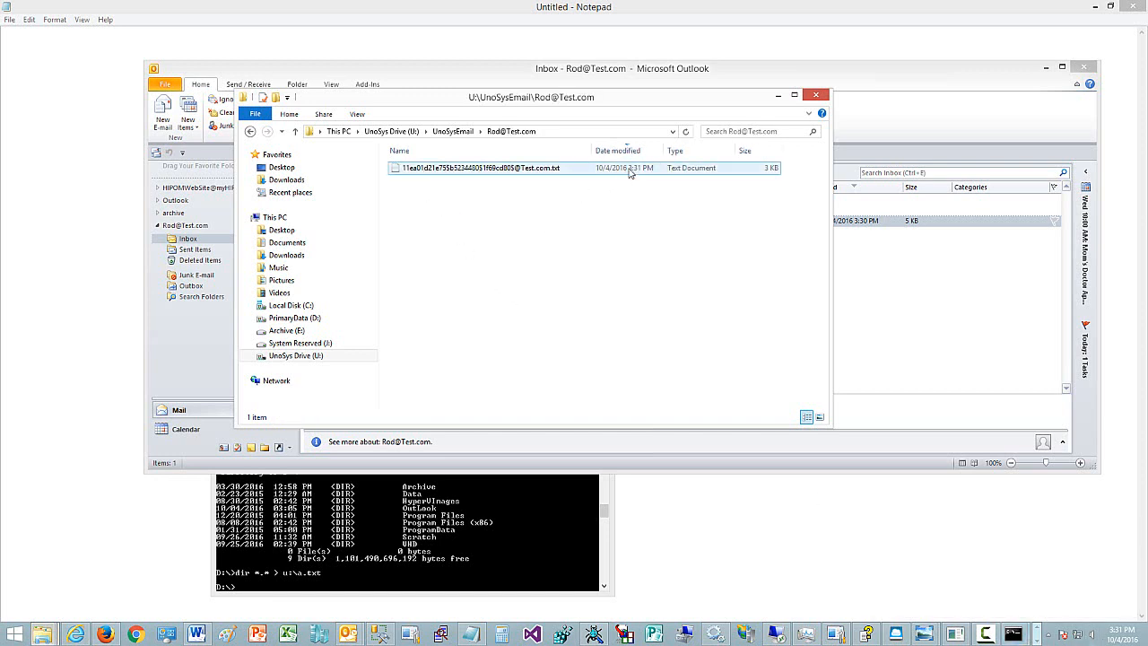
click(524, 173)
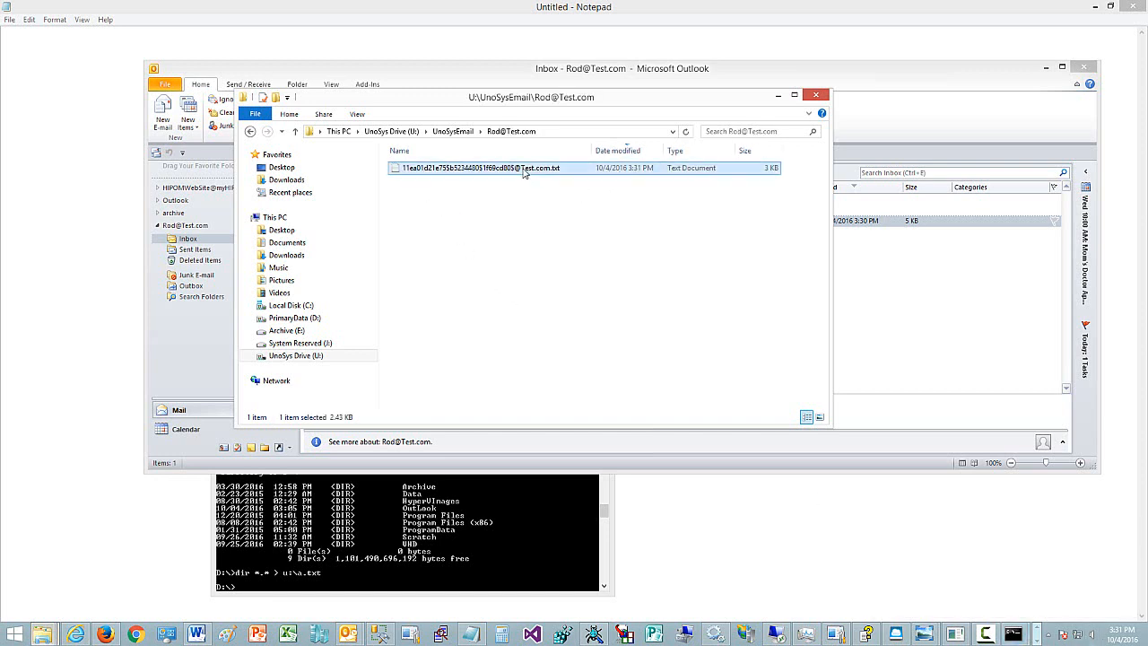
- Open the stored message file in Notepad, highlight the 'This is a Test' body line, and close it
double_click(525, 170)
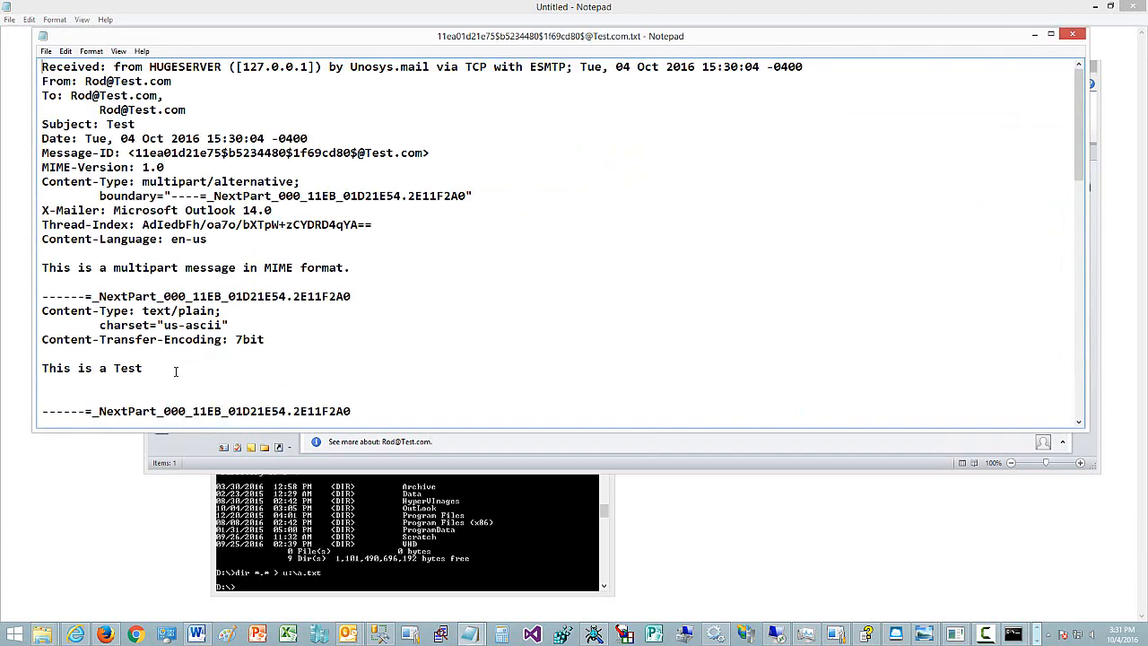
drag(176, 370, 585, 348)
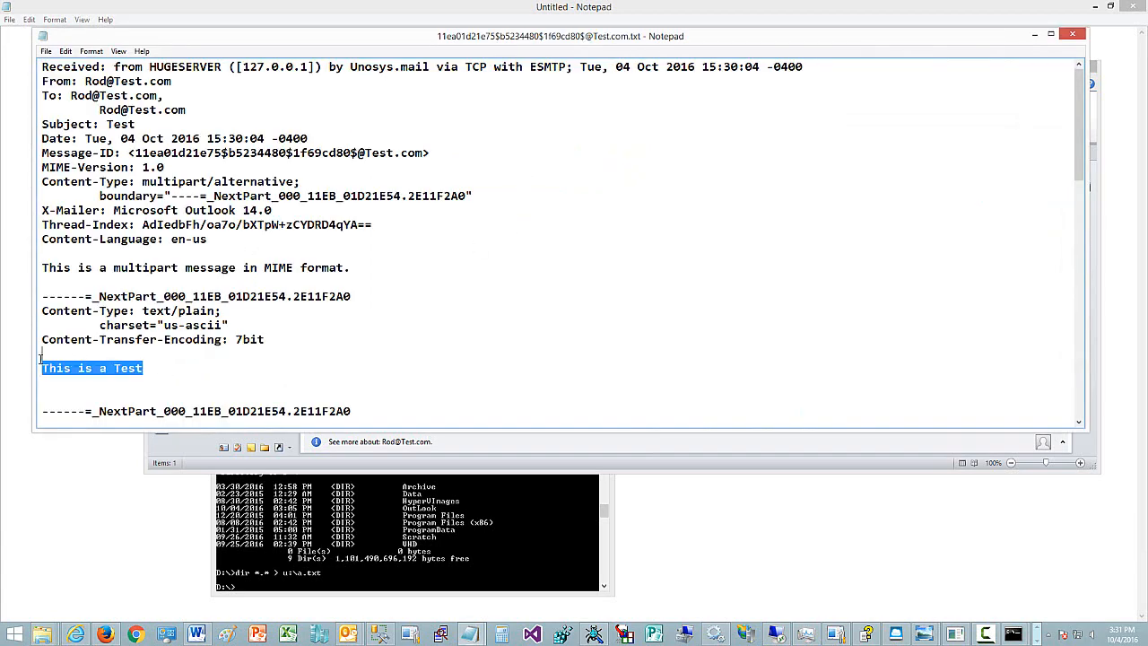
click(1072, 36)
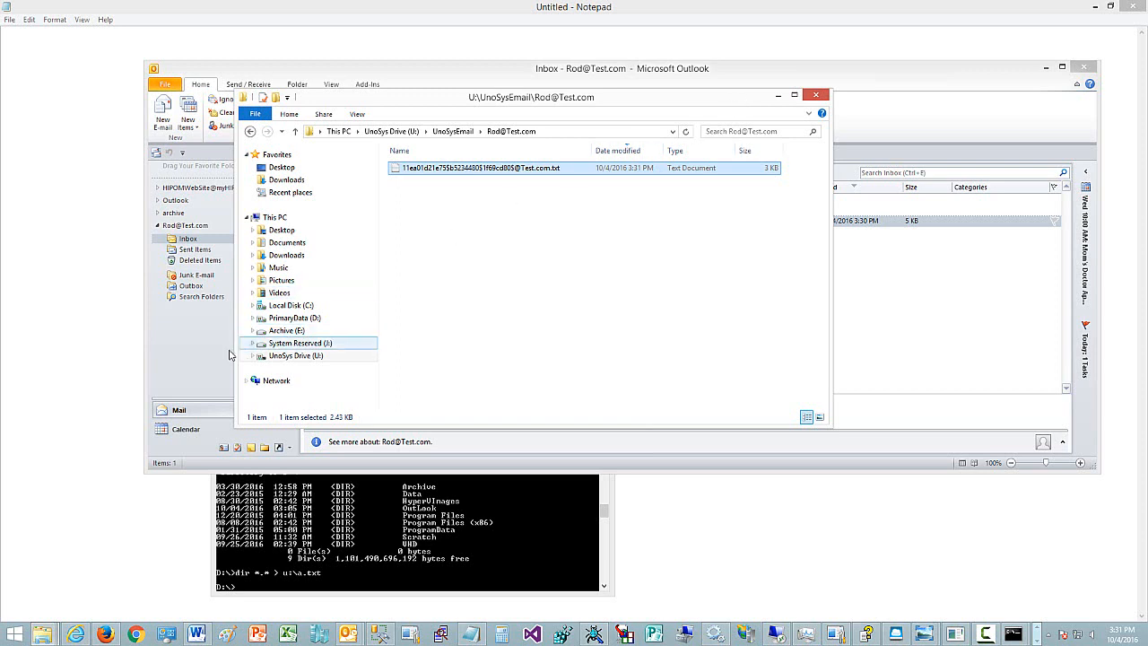
- Compose a new e-mail to the demo account's address with subject Another Test and body Go!
click(225, 323)
click(162, 113)
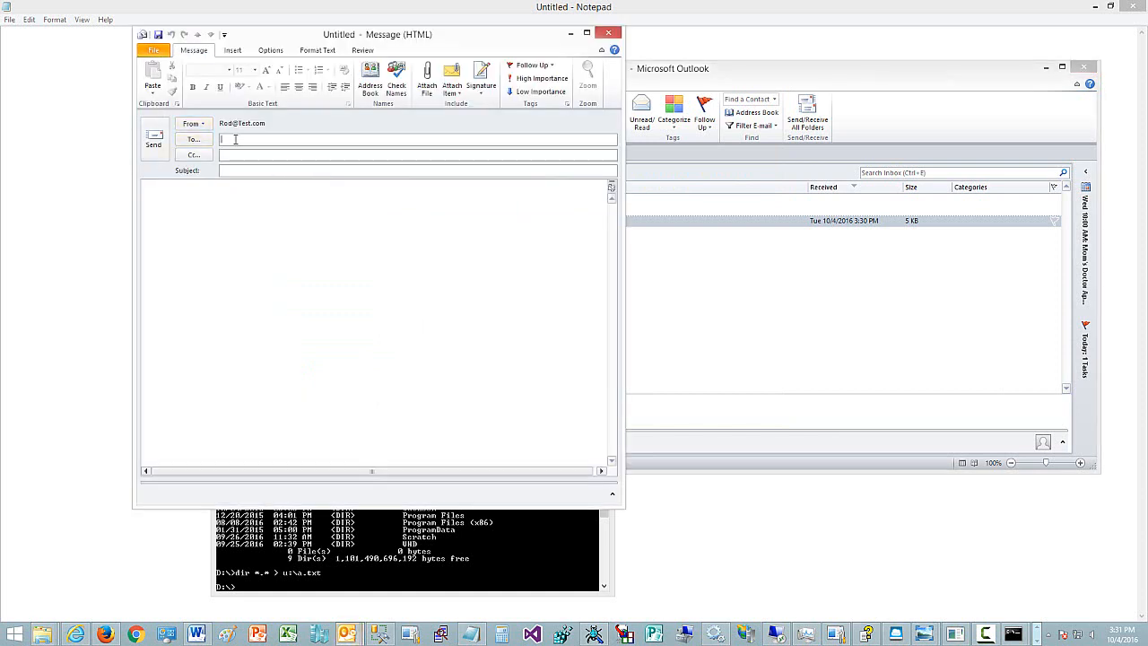
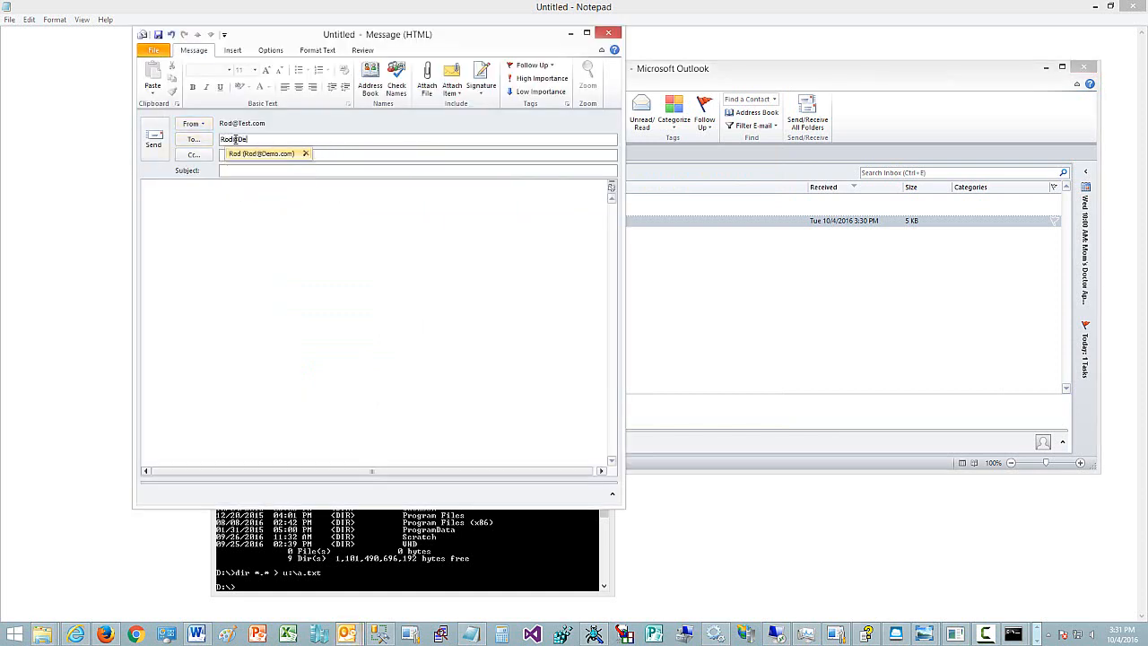
key(Tab)
key(Tab)
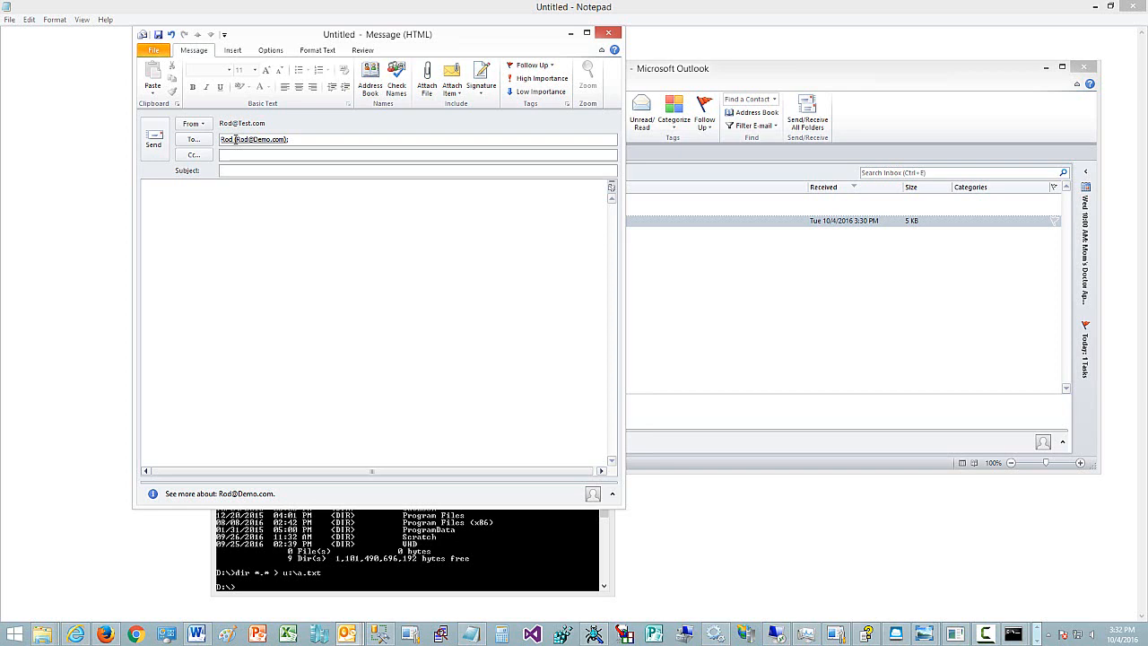
key(Tab)
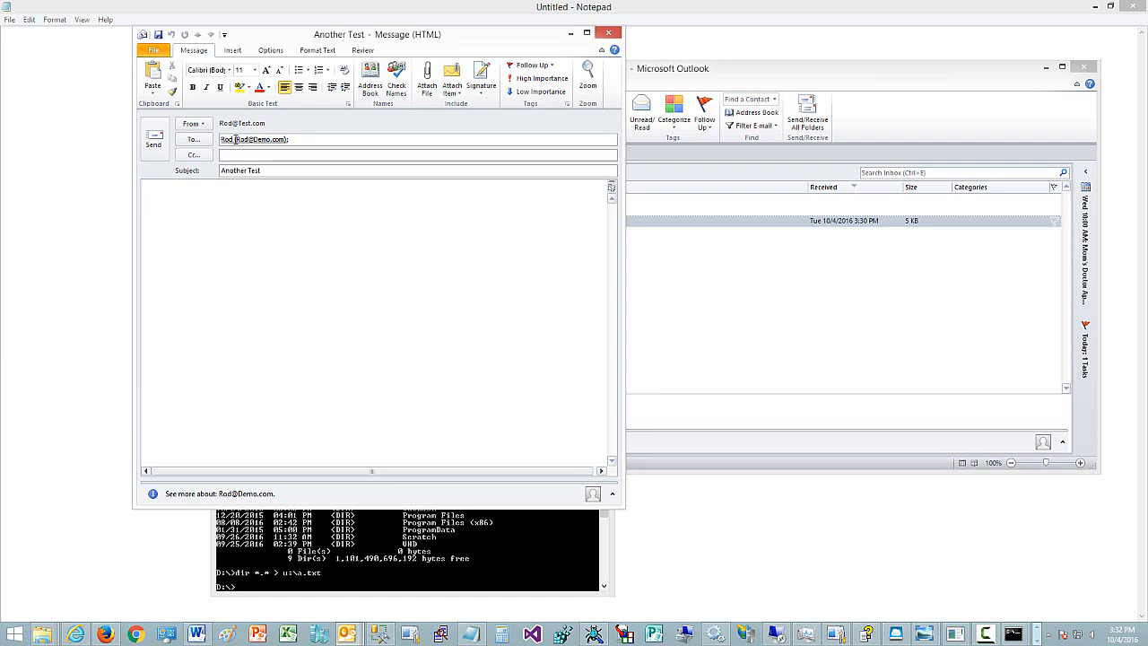
- Attach createeventsources.zip from the Downloads folder and send the message
click(427, 77)
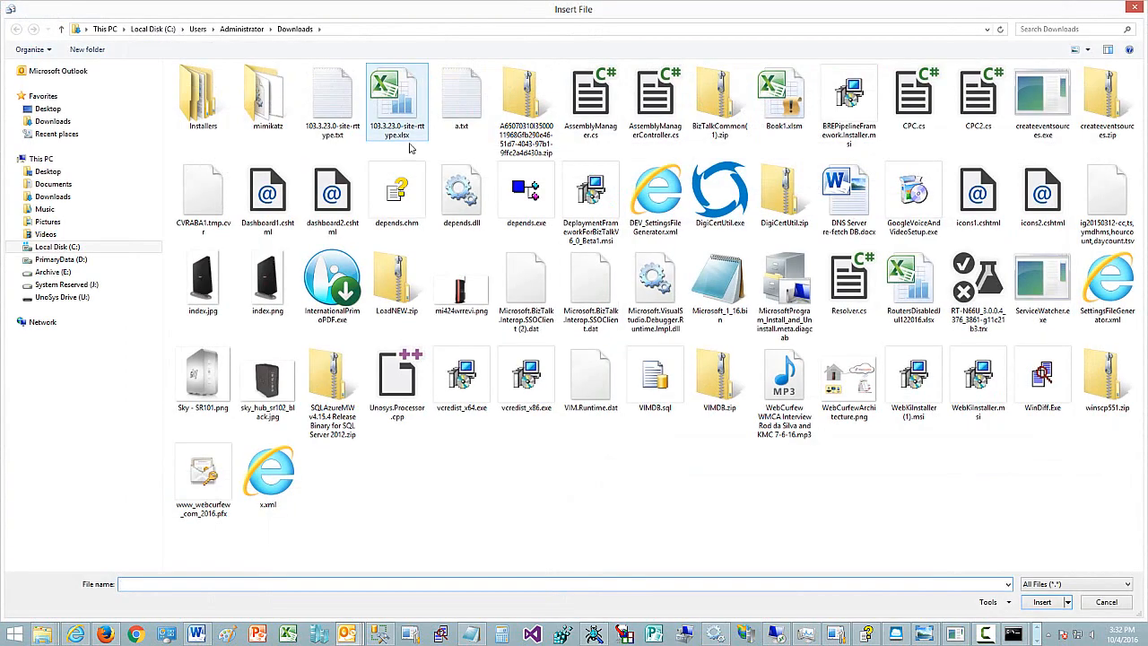
click(1090, 115)
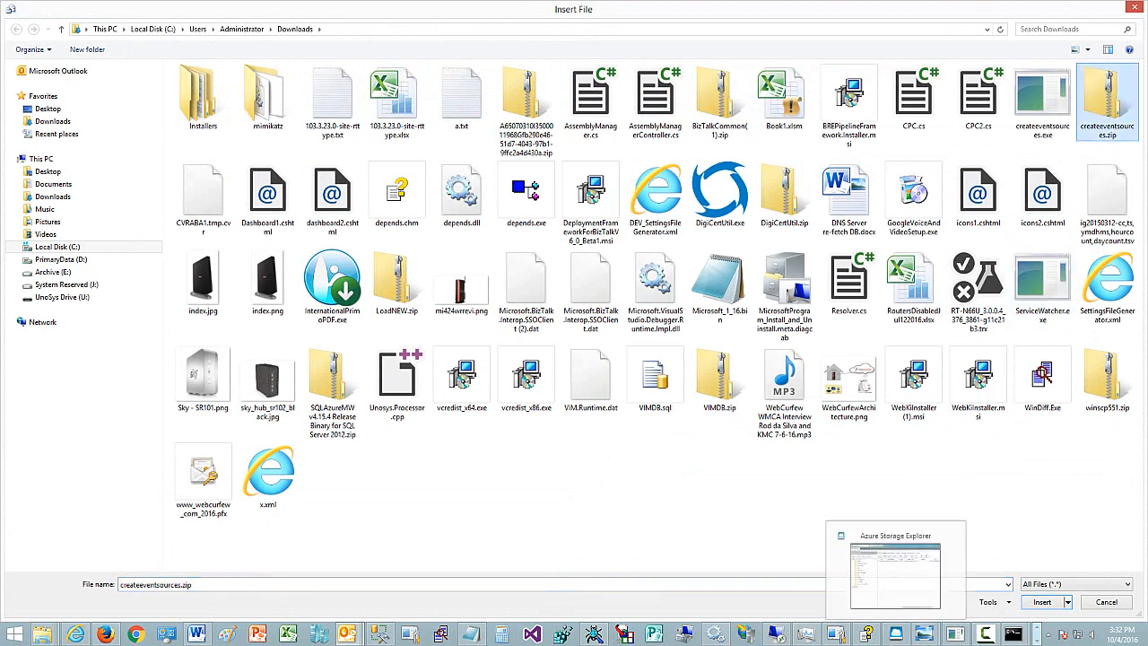
click(1041, 601)
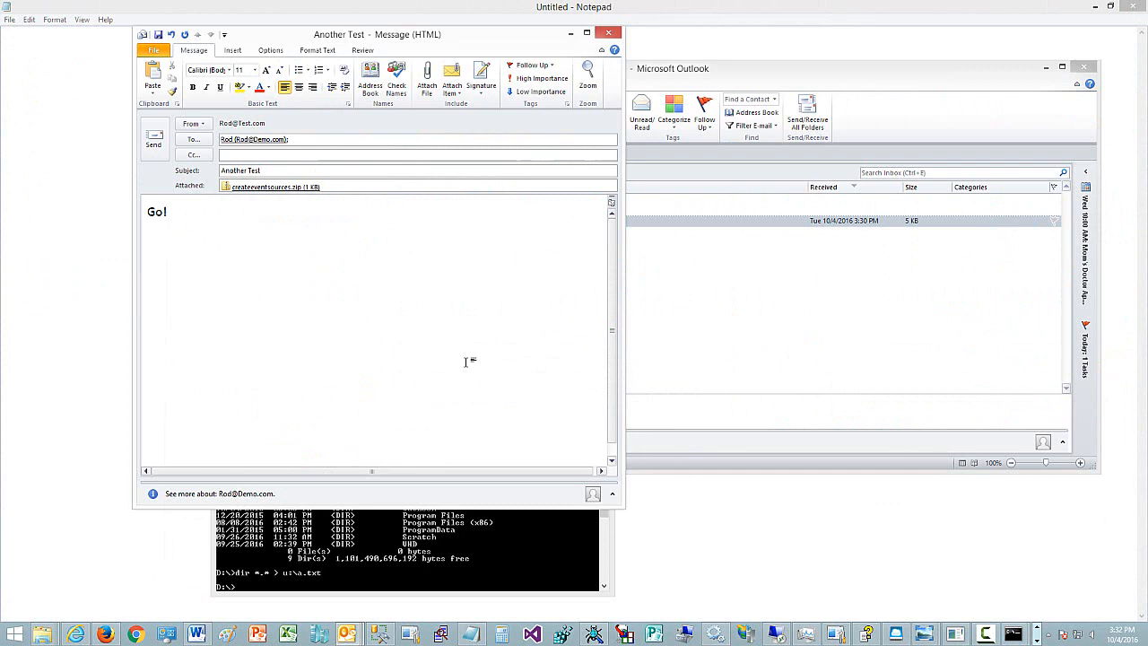
click(155, 140)
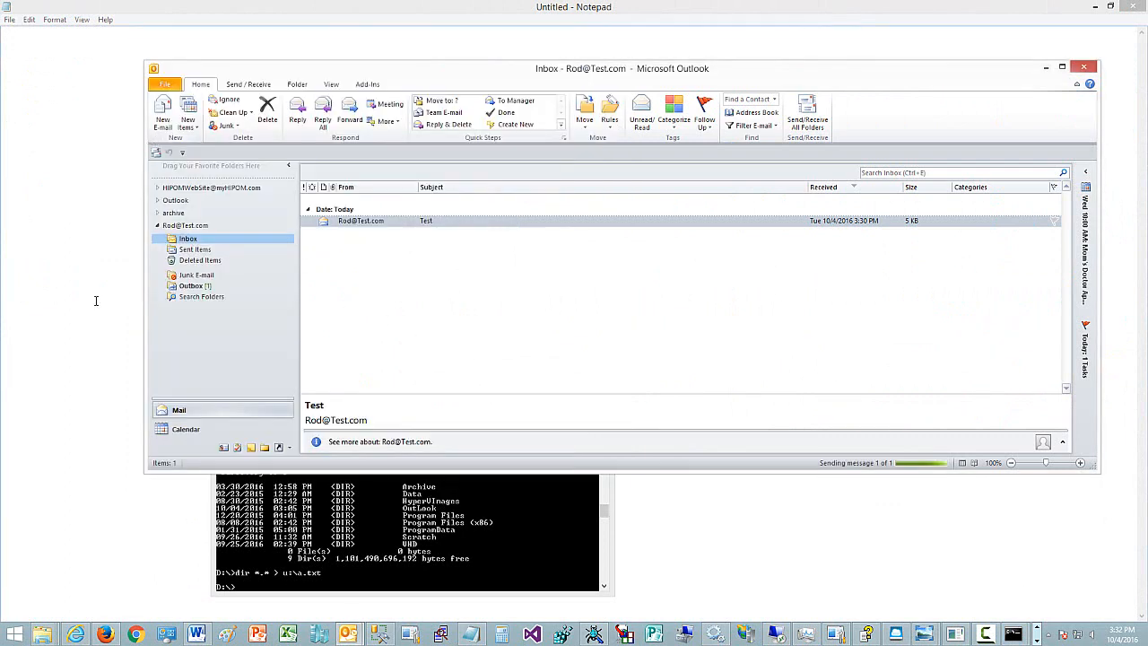
- Check Sent Items and switch to the remote DEVUnosys desktop session
click(190, 250)
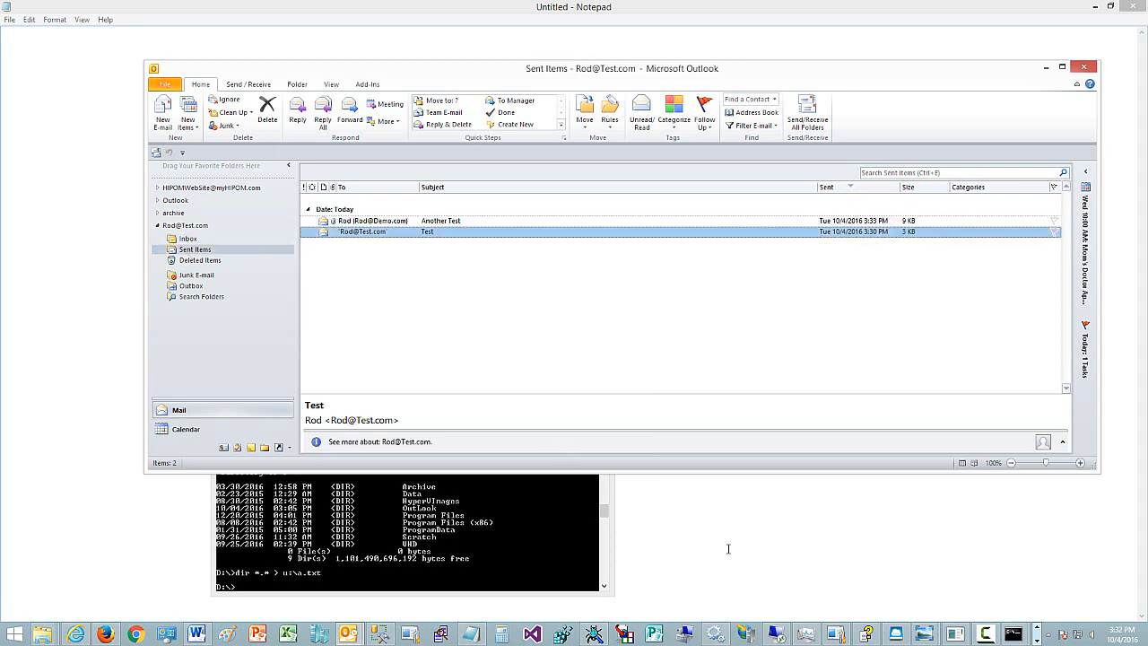
mouse_move(777, 635)
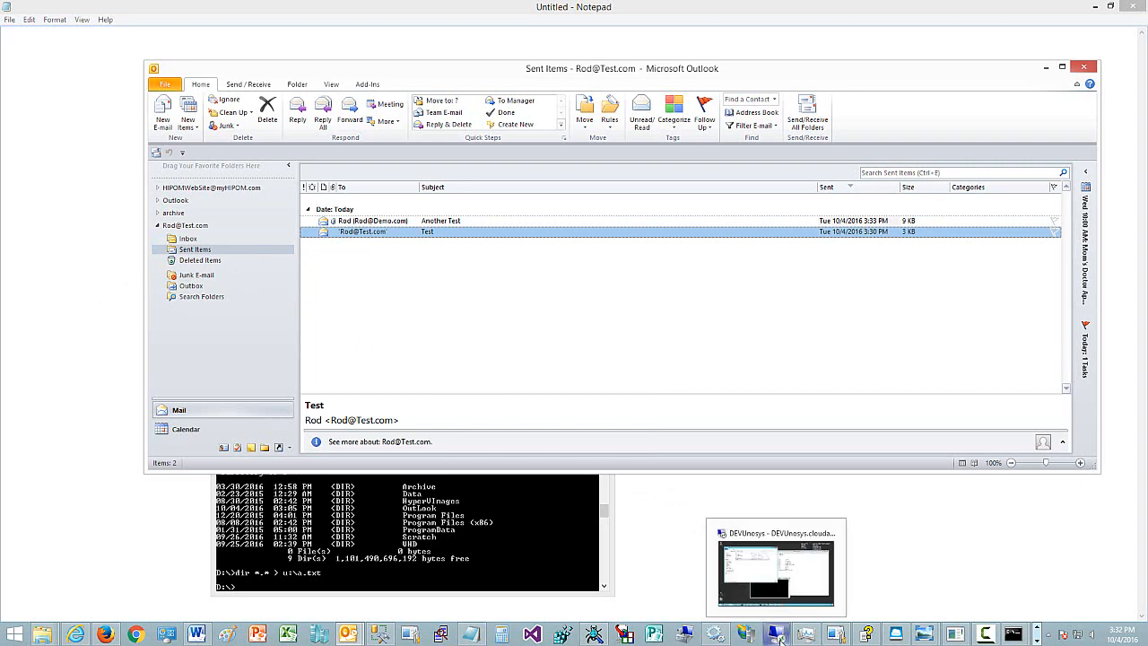
click(779, 635)
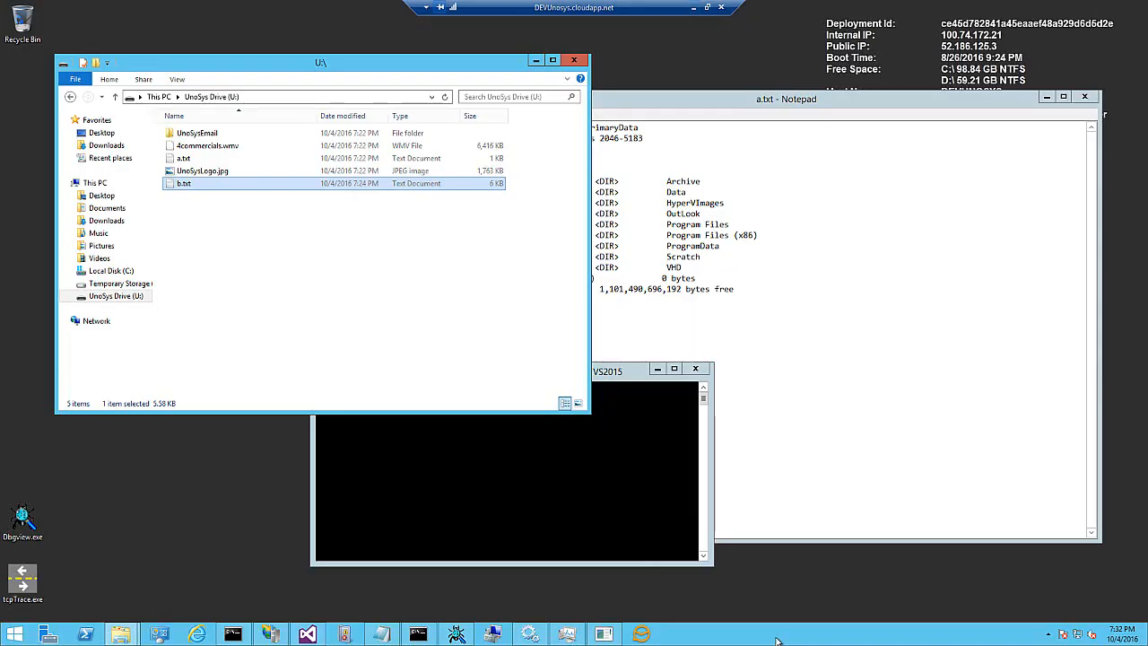
- Open eM Client and review the demo account's General, SMTP and POP3 settings without saving
click(644, 635)
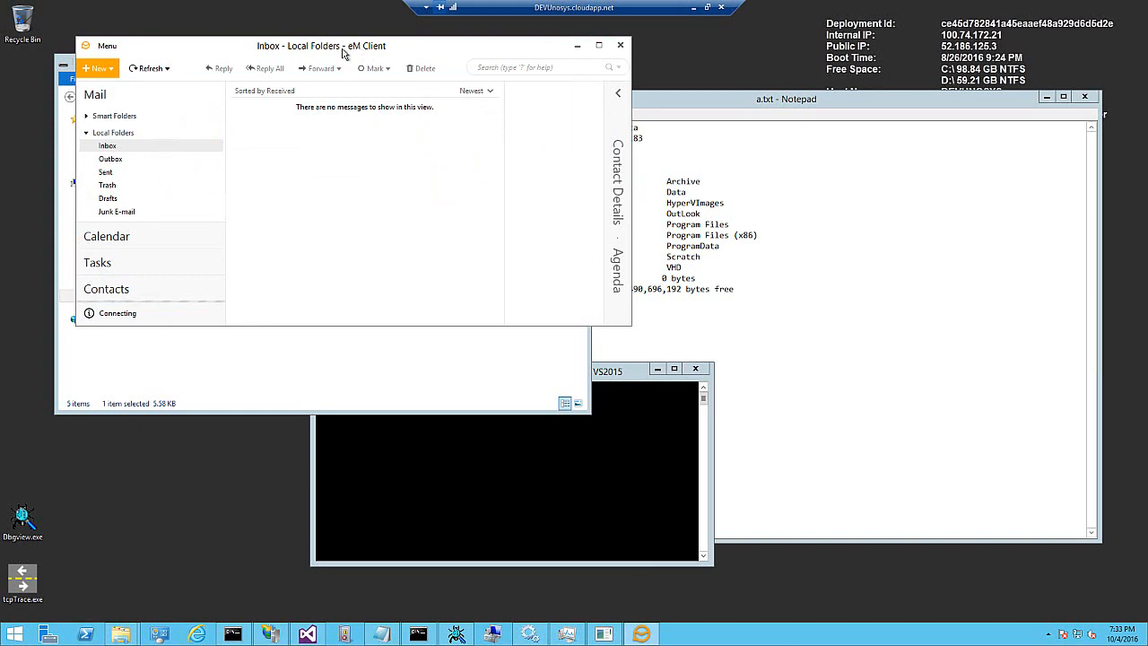
click(107, 49)
mouse_move(147, 125)
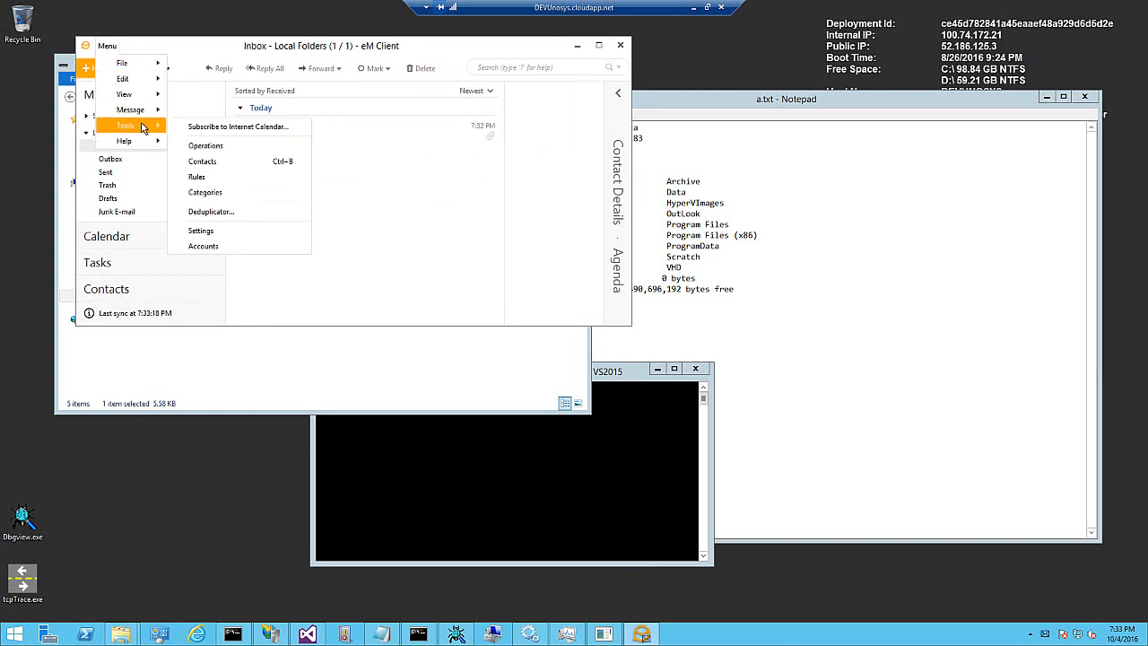
click(218, 246)
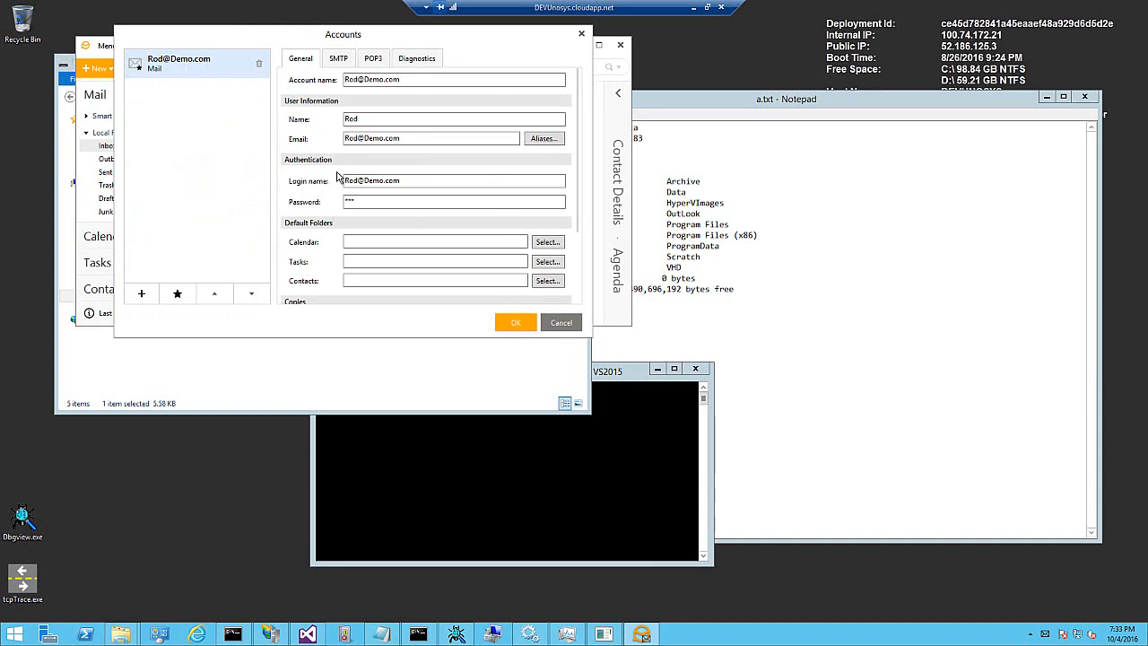
click(339, 59)
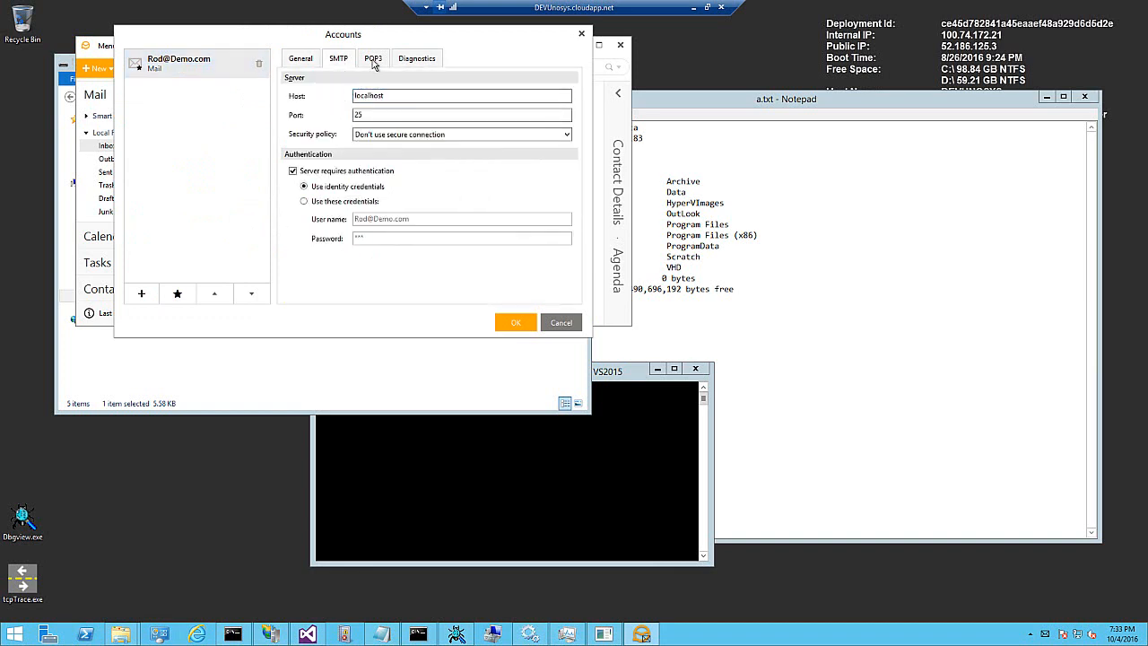
click(373, 61)
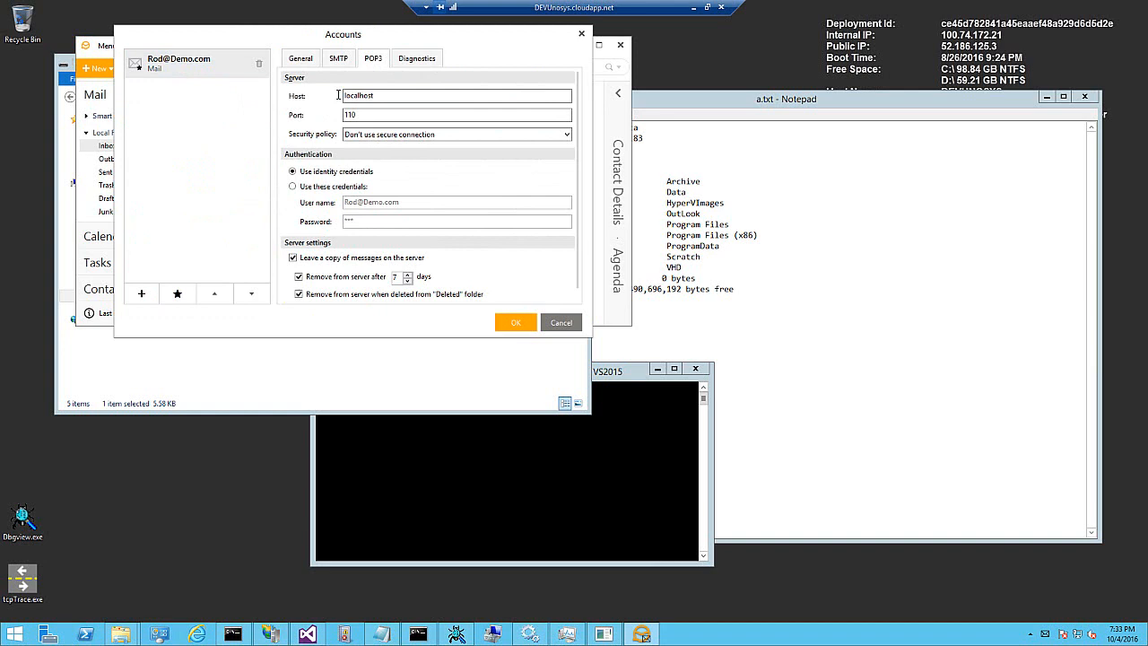
click(557, 321)
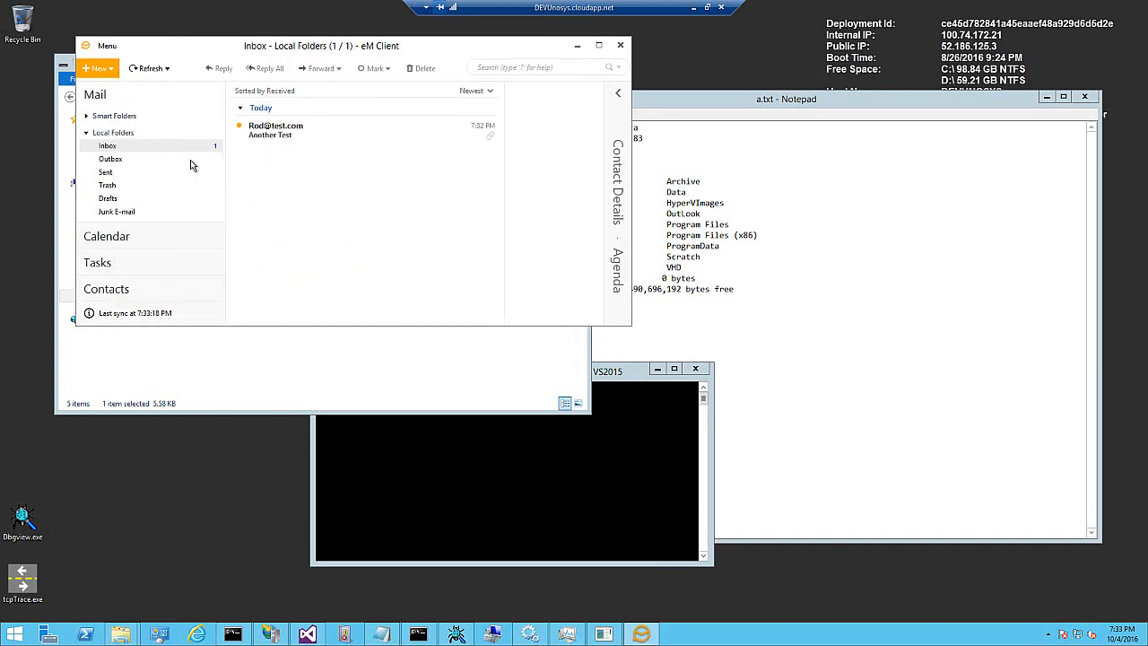
- Open the received Another Test message and its createeventsources.zip attachment, then close both windows
click(274, 139)
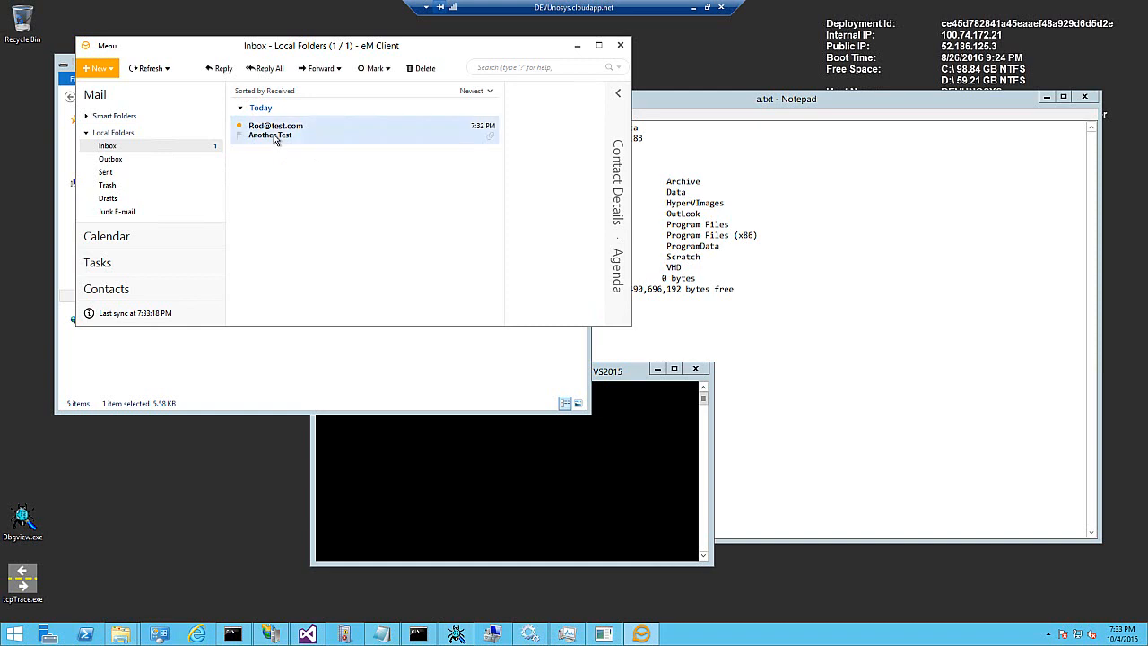
double_click(274, 136)
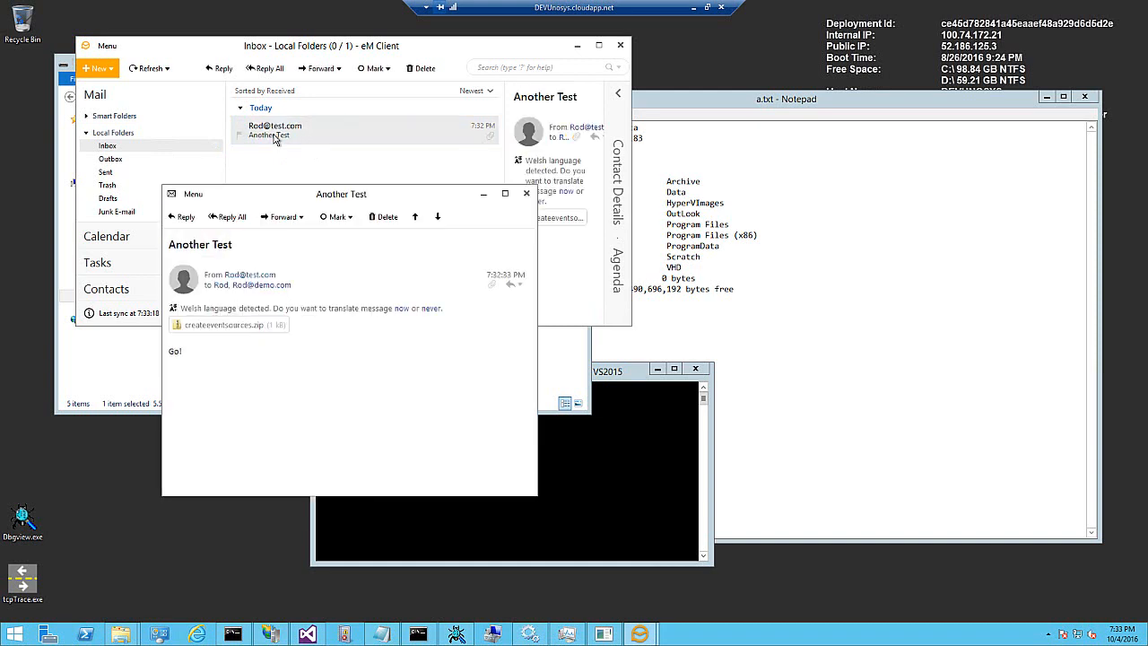
click(236, 329)
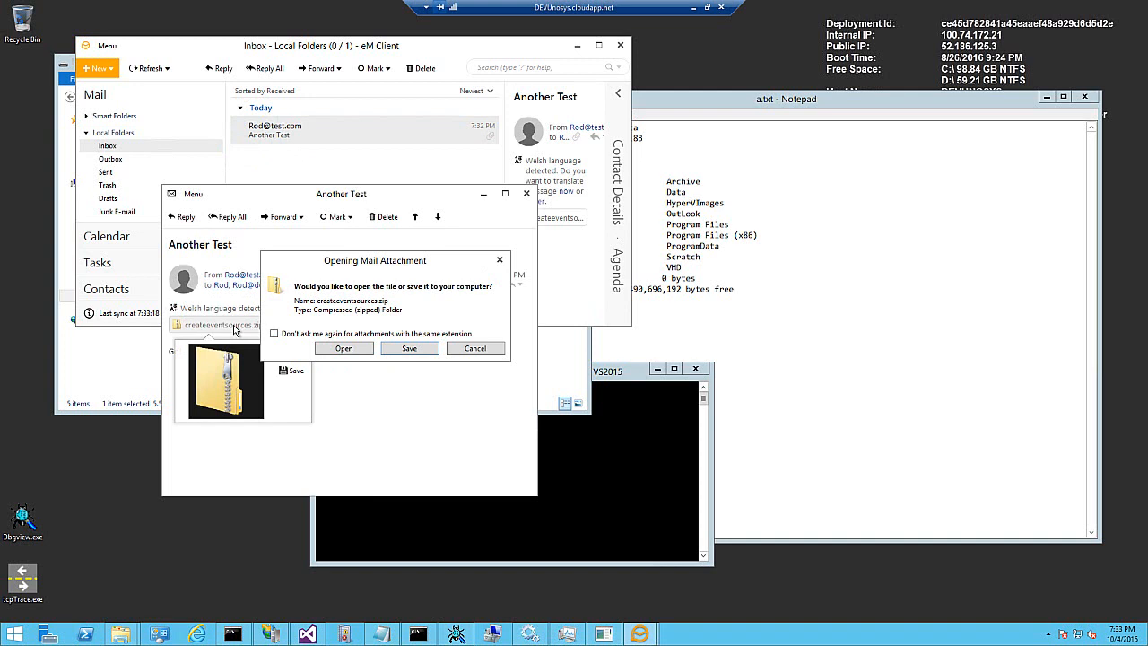
click(344, 349)
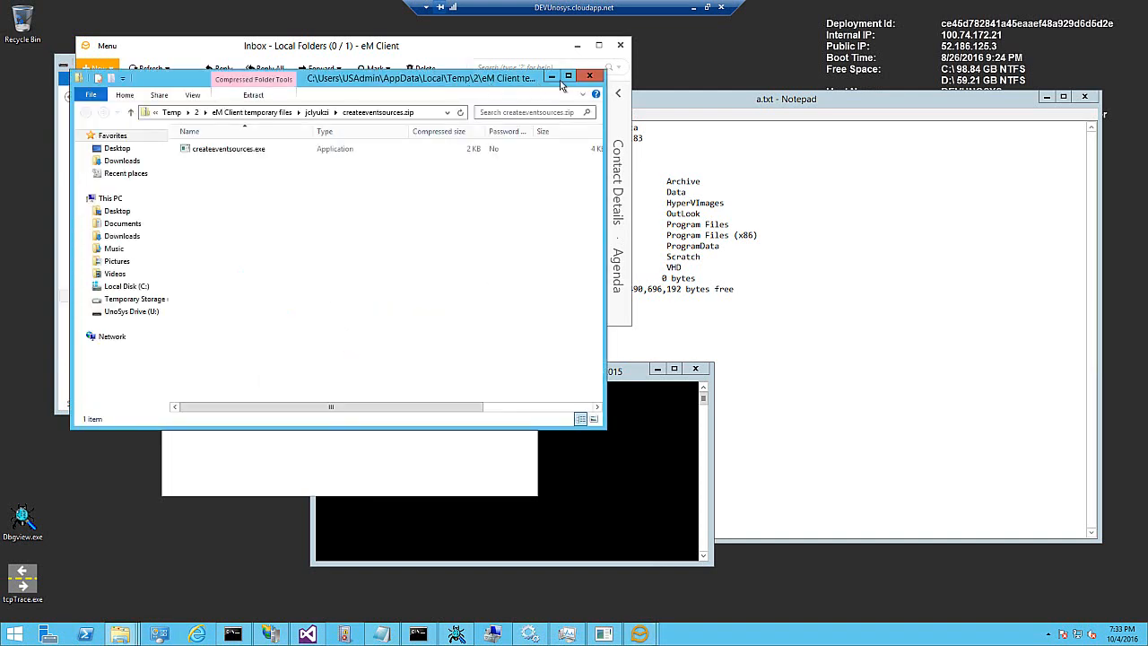
click(589, 76)
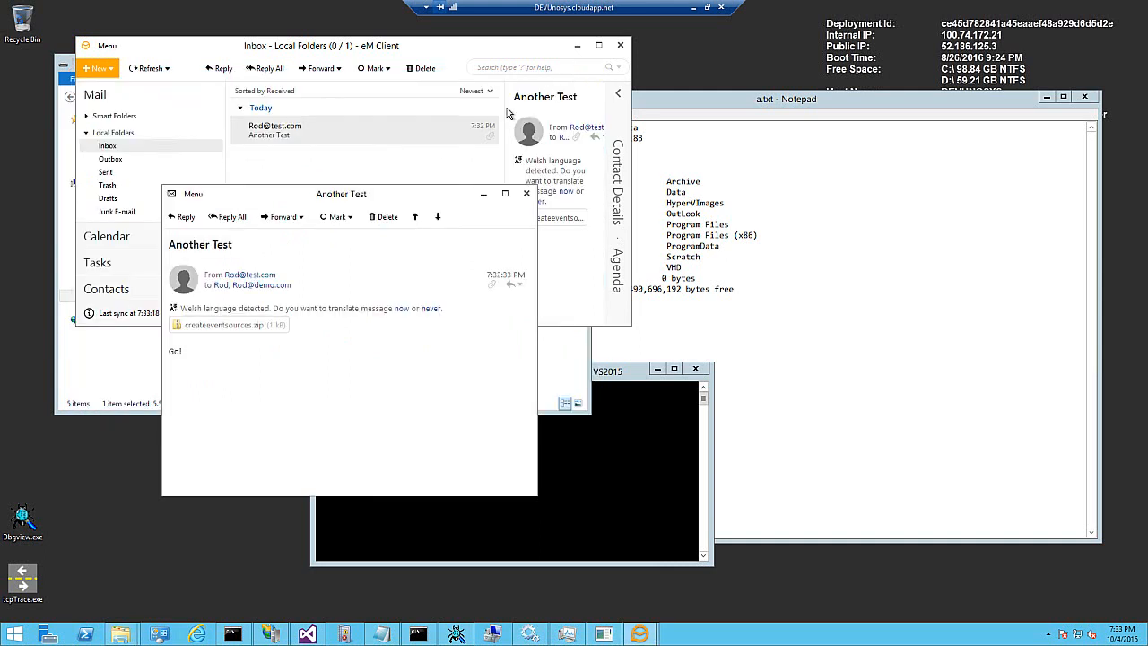
click(526, 194)
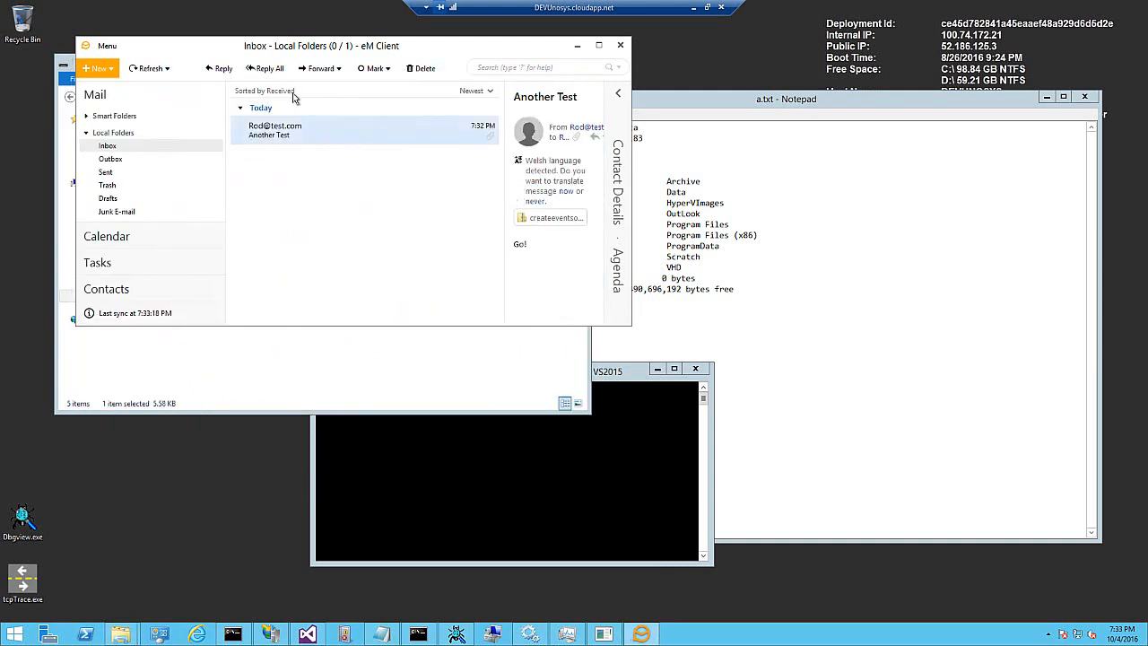
- Reply to the Another Test message with the text 'Back At You!' and send it
click(269, 70)
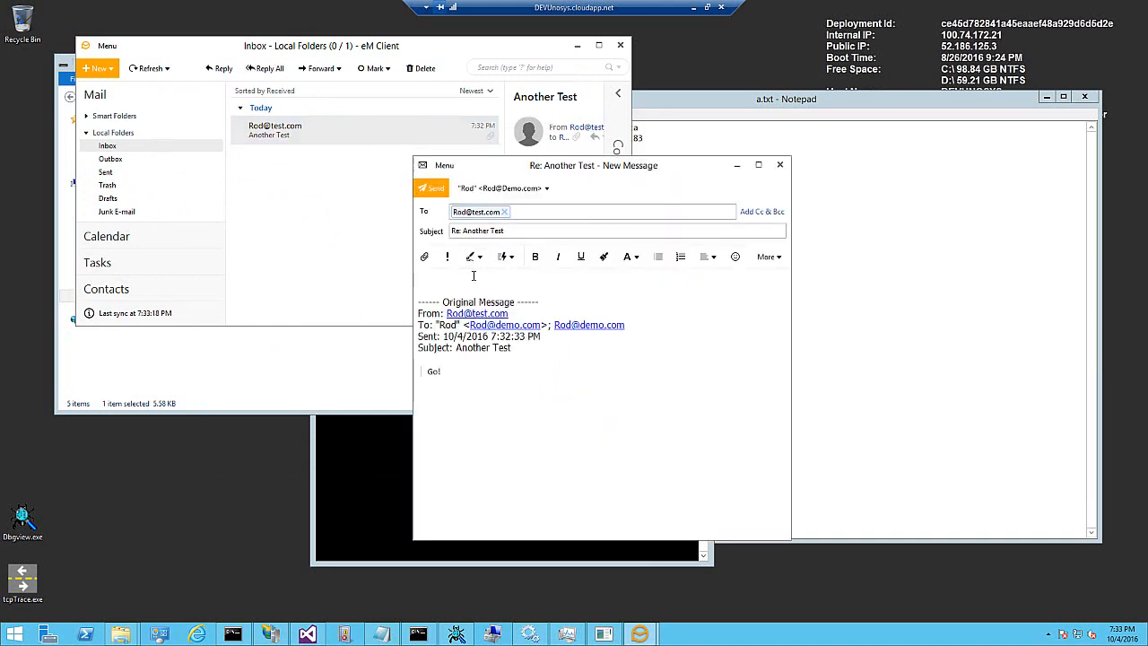
text(Back At You!)
click(433, 188)
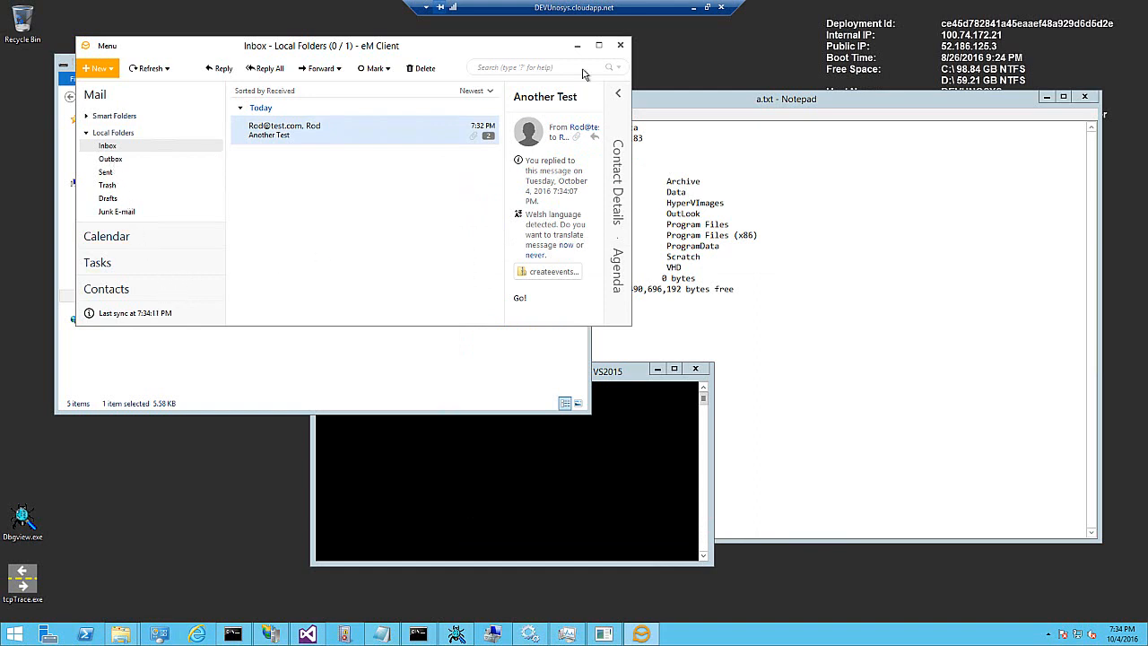
- Return to the local machine, run Send/Receive for all folders, and open the Inbox
click(693, 7)
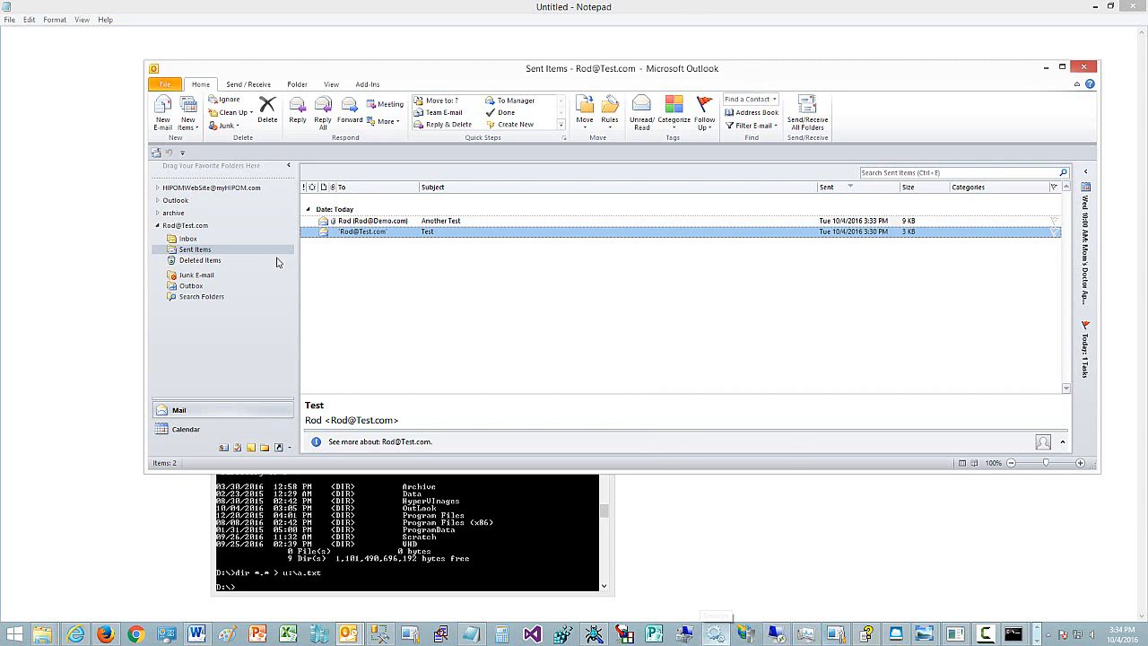
click(803, 117)
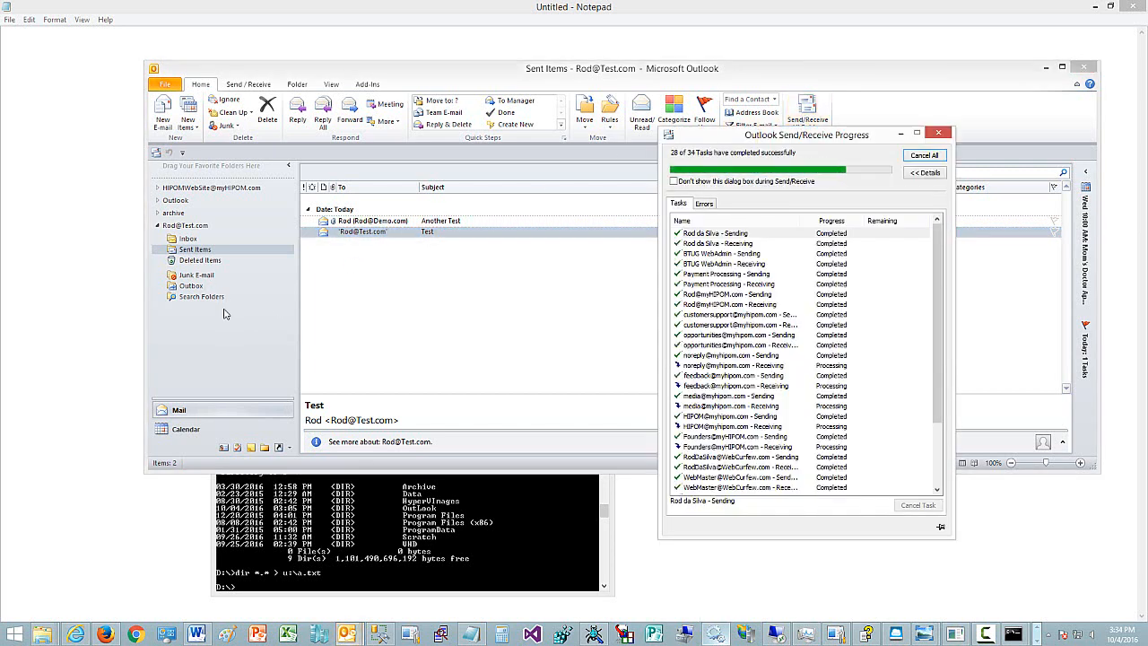
click(189, 239)
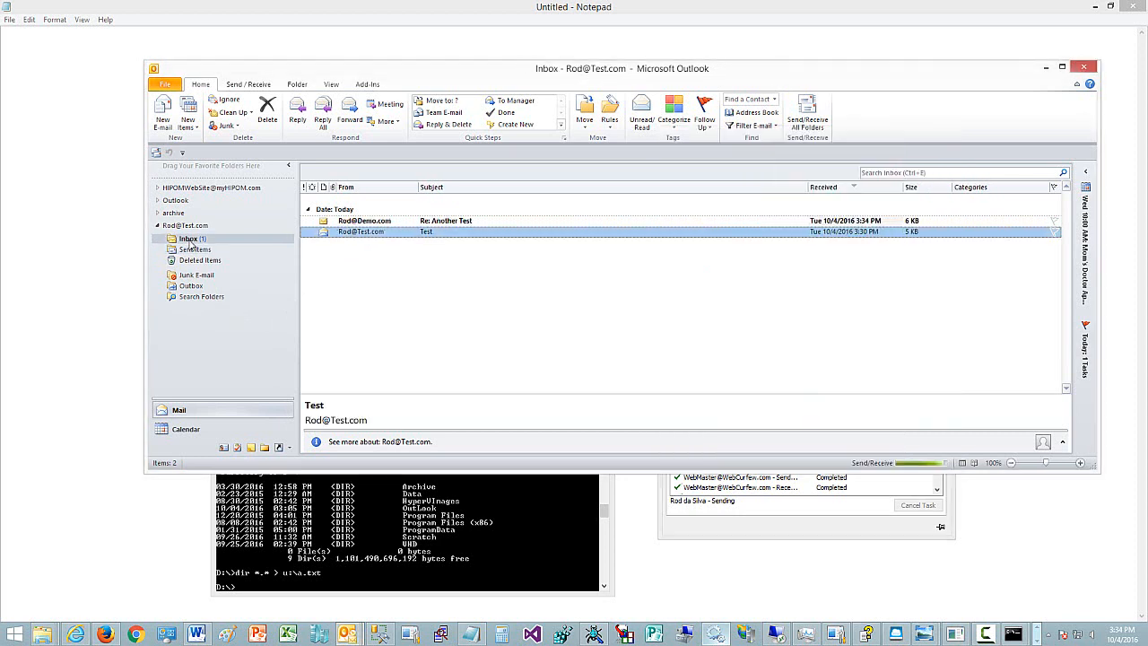
- Open and close the Re: Another Test reply in the Inbox, then minimize Outlook
click(360, 223)
double_click(359, 224)
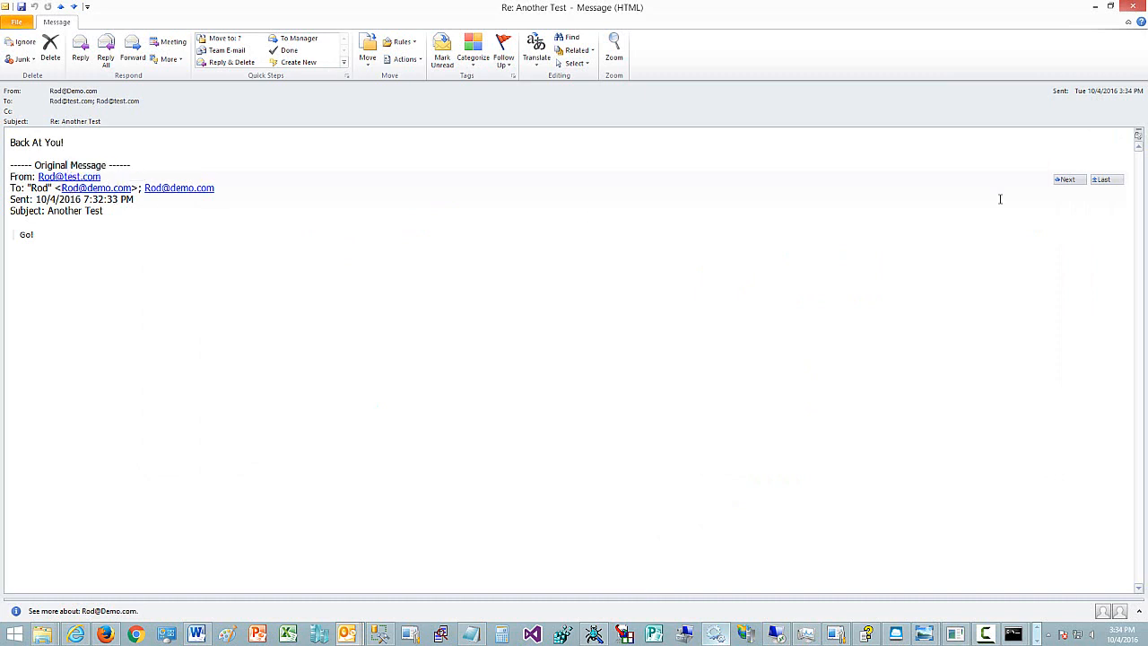
click(1130, 7)
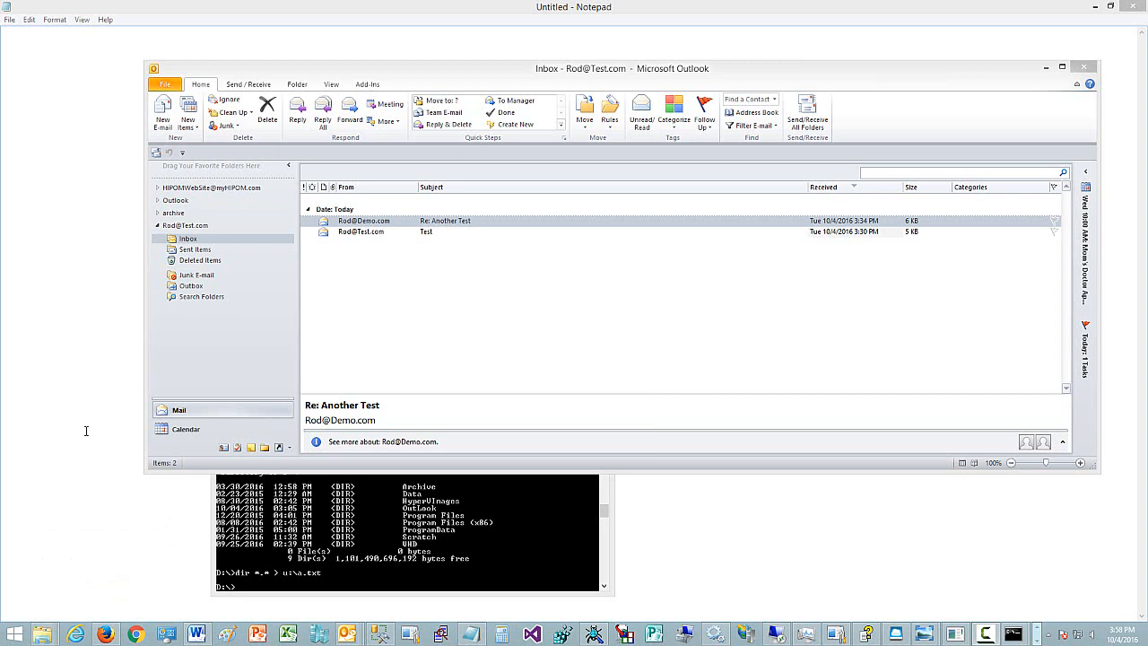
click(1045, 67)
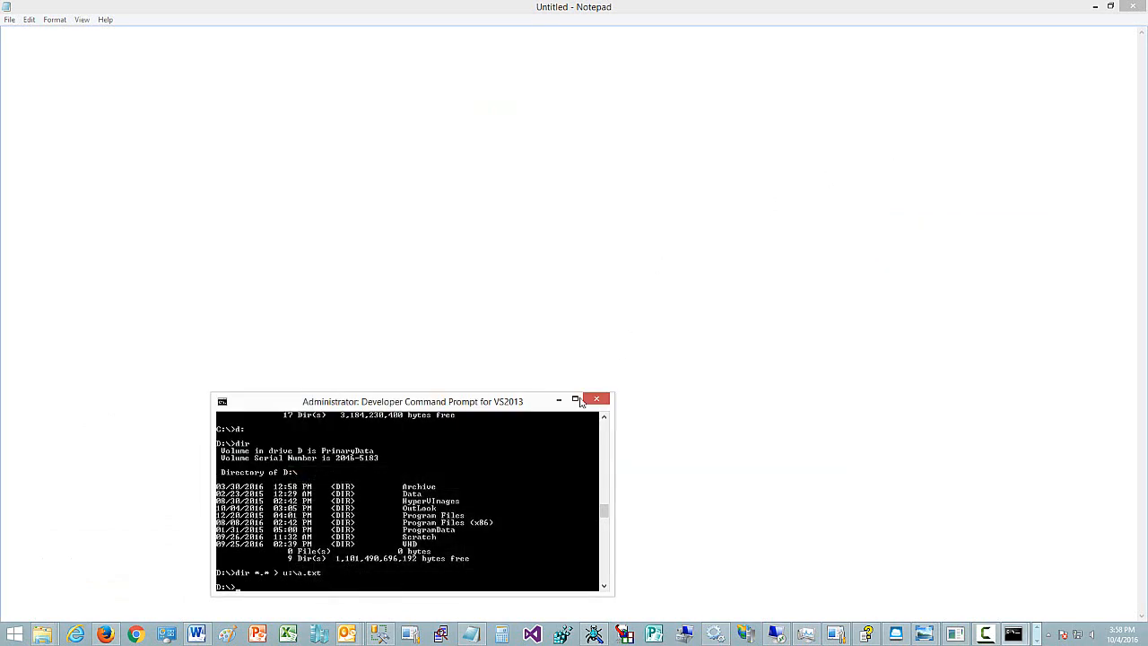
- Copy the UnoNet folder from the C:\Unosys\Source\Graphics folder
click(558, 400)
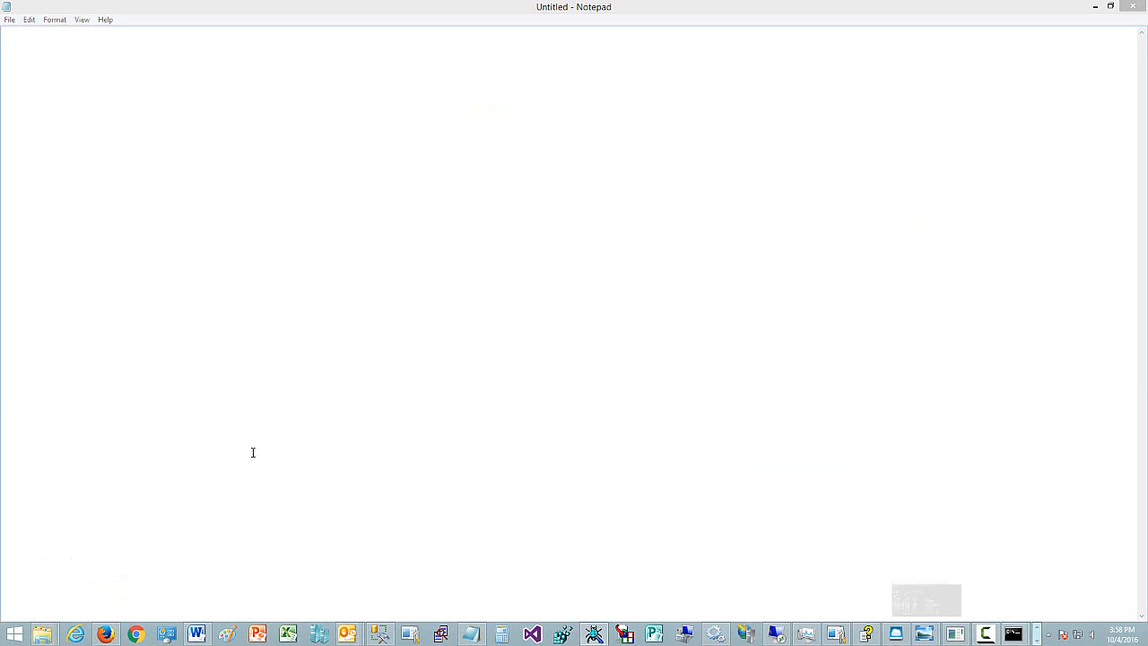
mouse_move(50, 634)
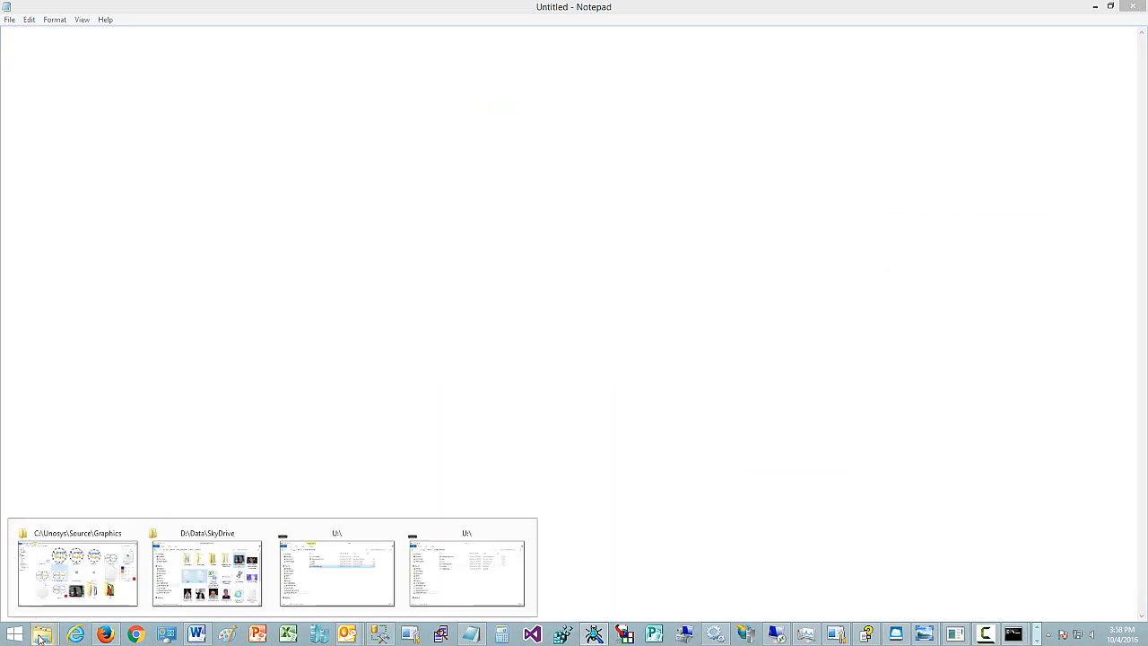
click(123, 599)
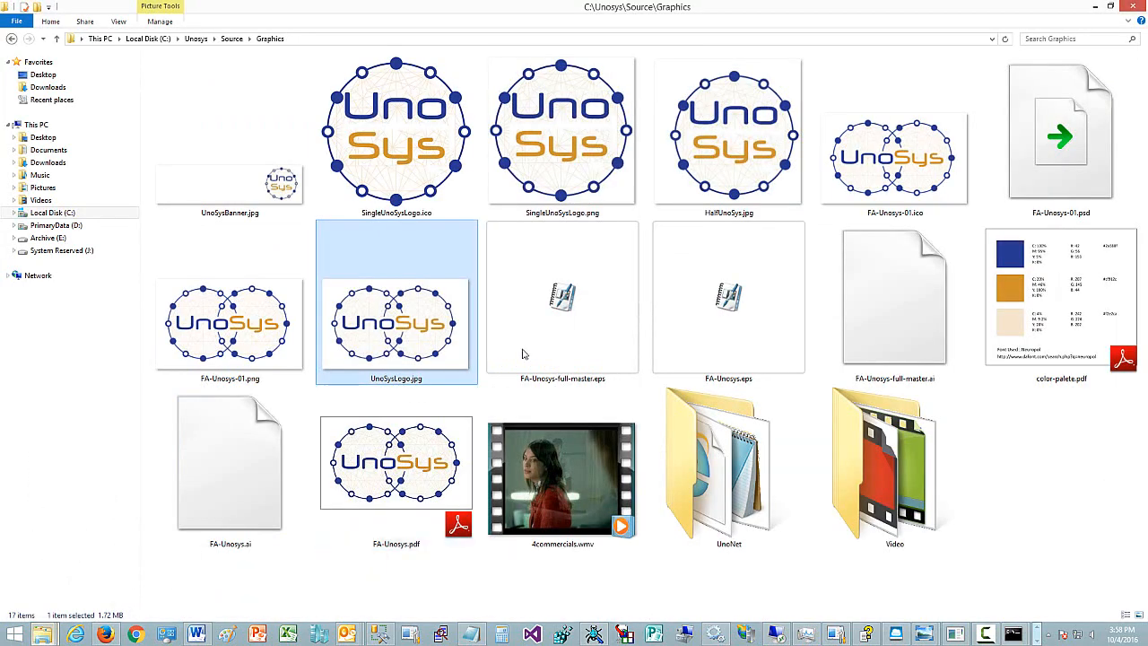
click(725, 479)
right_click(728, 456)
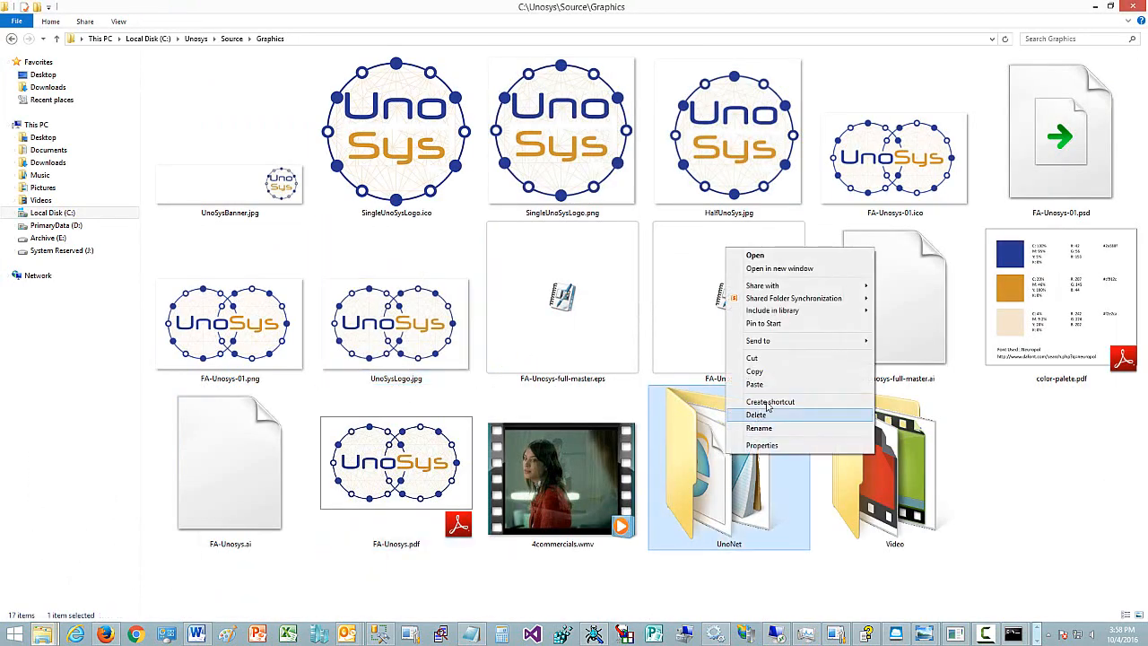
click(773, 373)
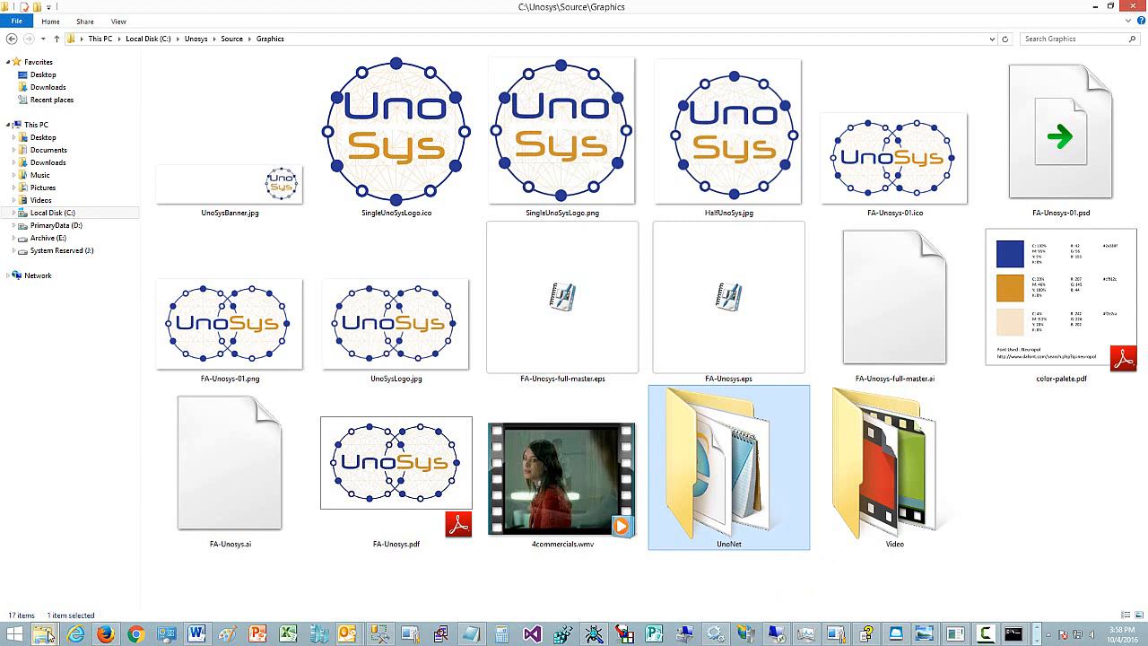
- Paste the UnoNet folder into the root of the UnoSys Drive (U:)
mouse_move(43, 634)
click(336, 572)
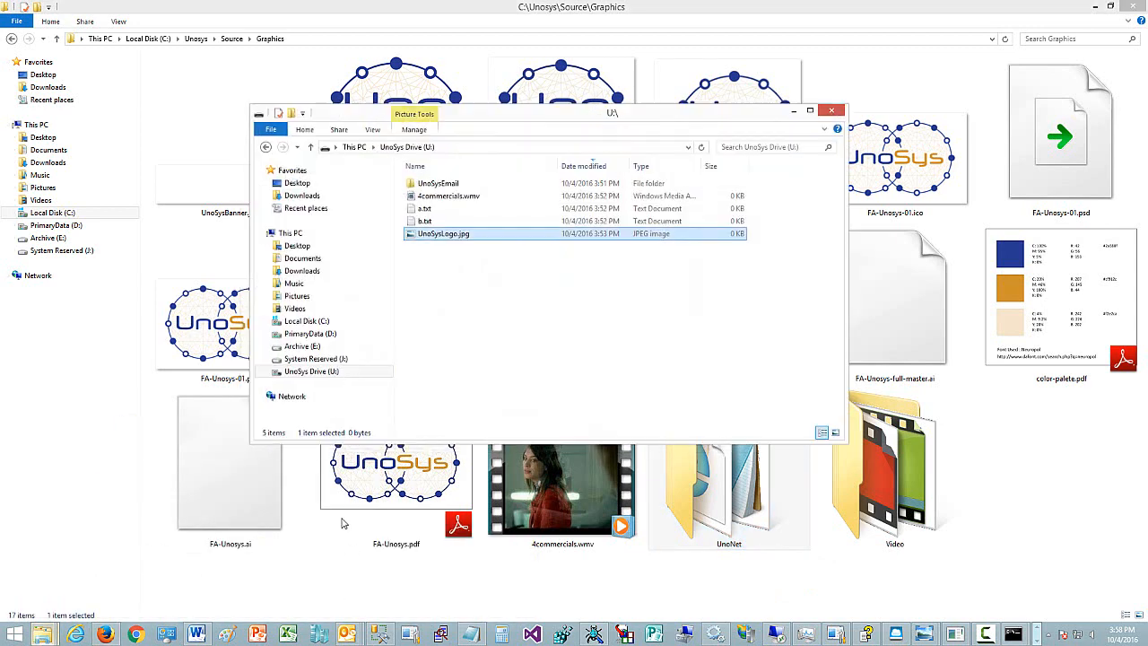
right_click(428, 287)
click(458, 365)
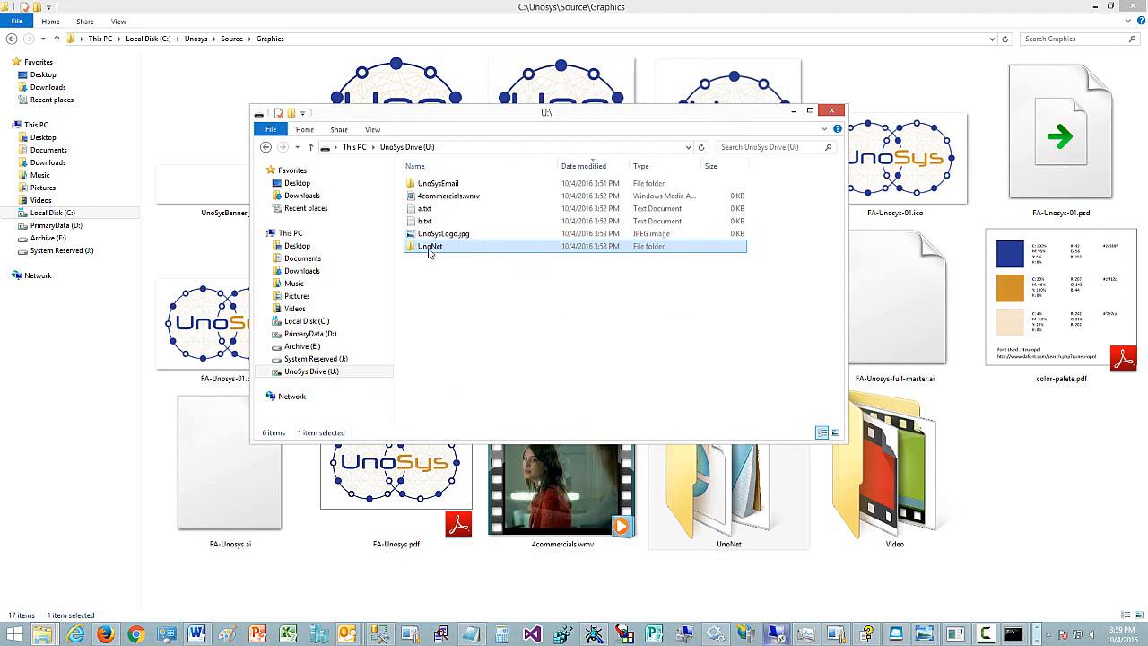
- Browse into the UnoNet folder and its UnoNet - Home_files subfolder on U:, then return to the drive root
double_click(429, 248)
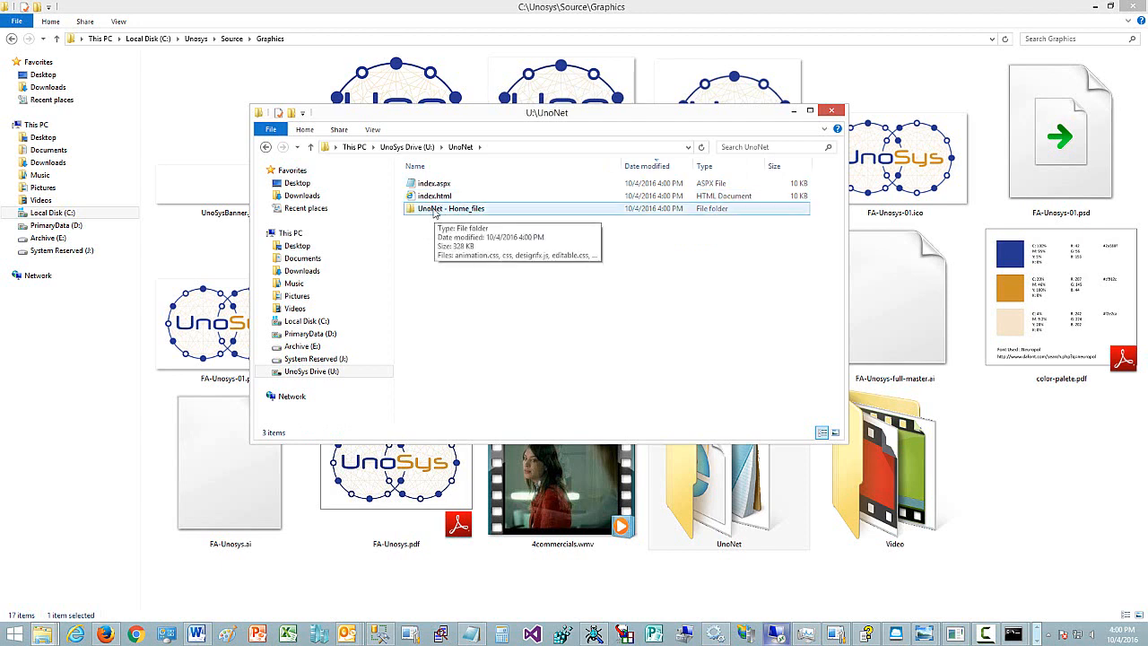
double_click(436, 212)
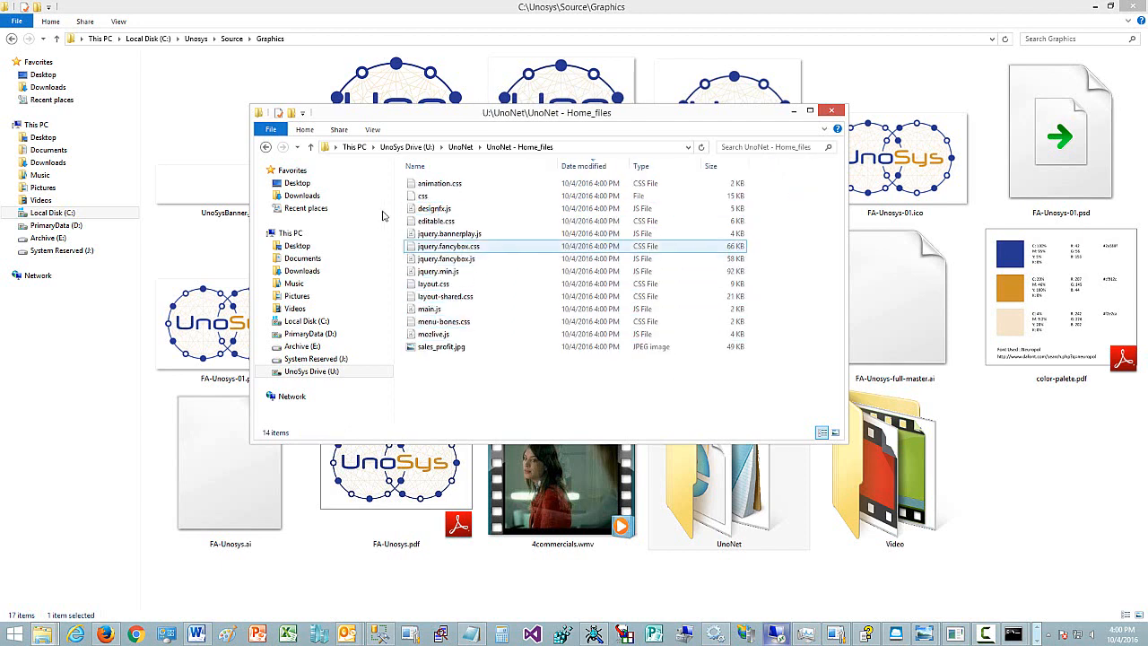
click(310, 147)
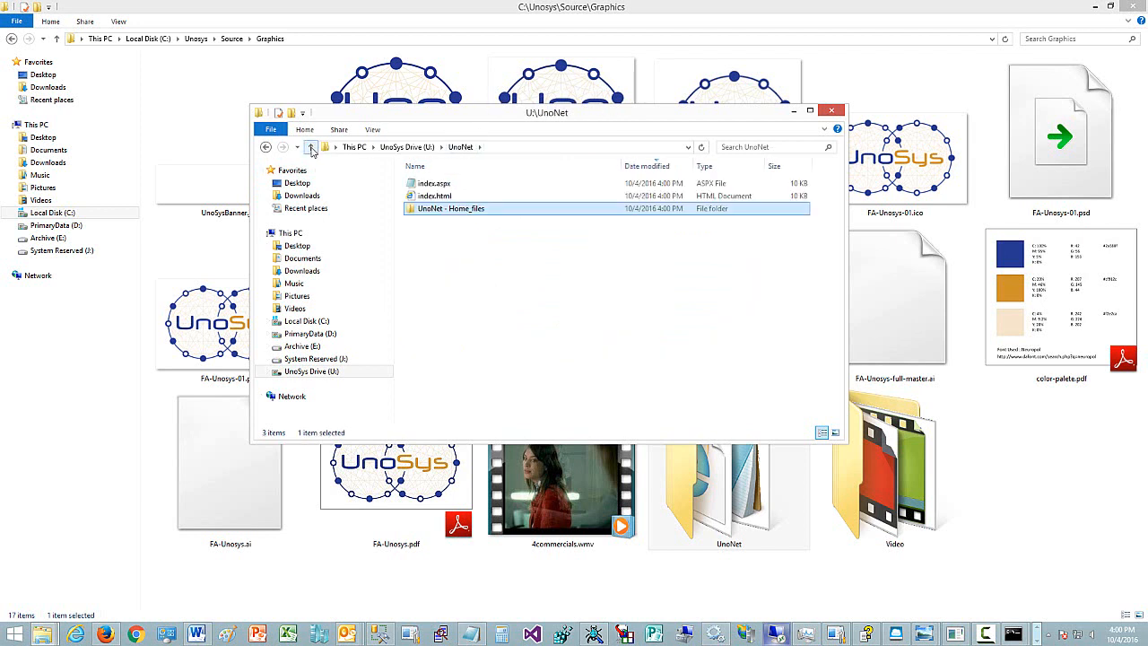
click(310, 147)
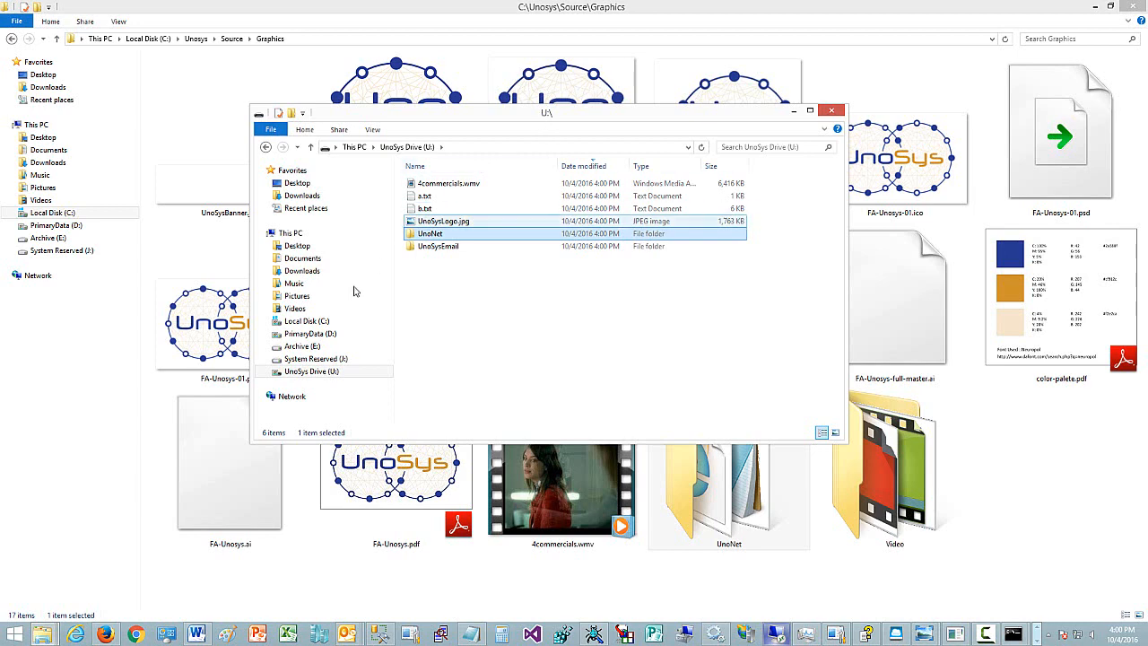
- Open unosys/index.html in Internet Explorer and scroll through the UnoNet home page
click(77, 635)
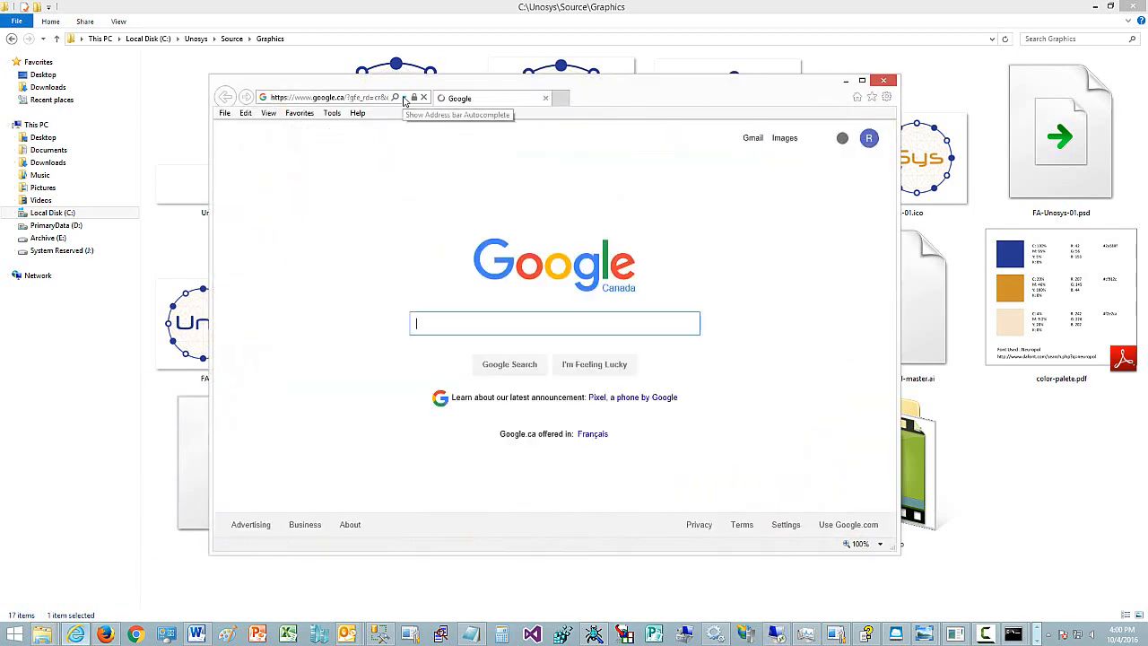
click(404, 98)
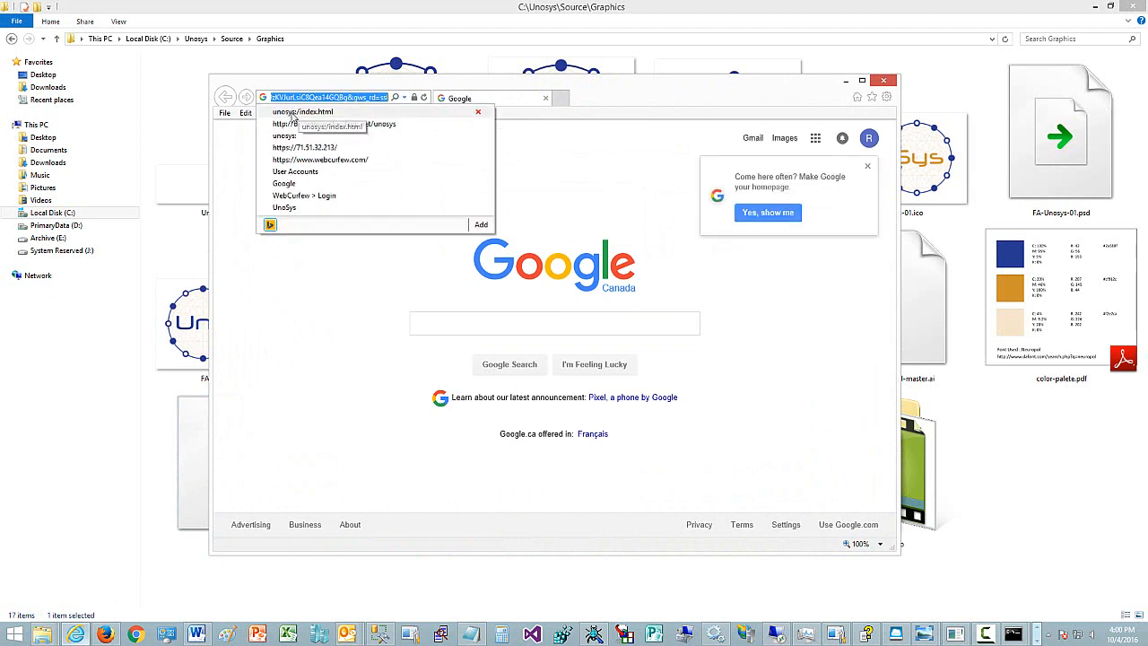
click(292, 111)
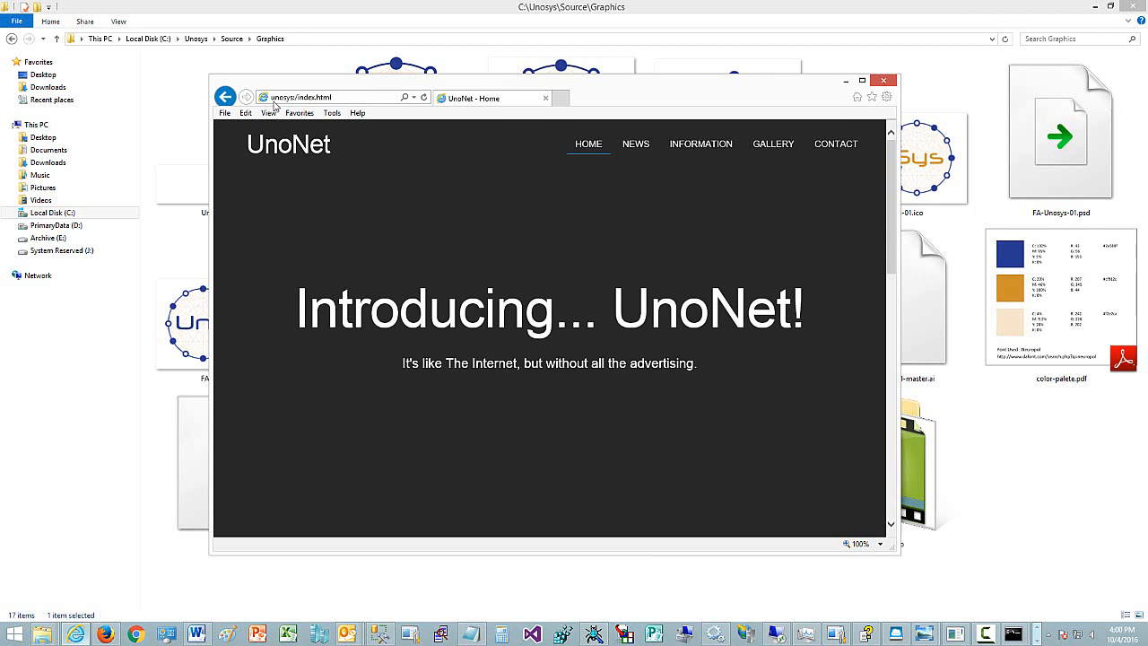
scroll(556, 349, down, 2)
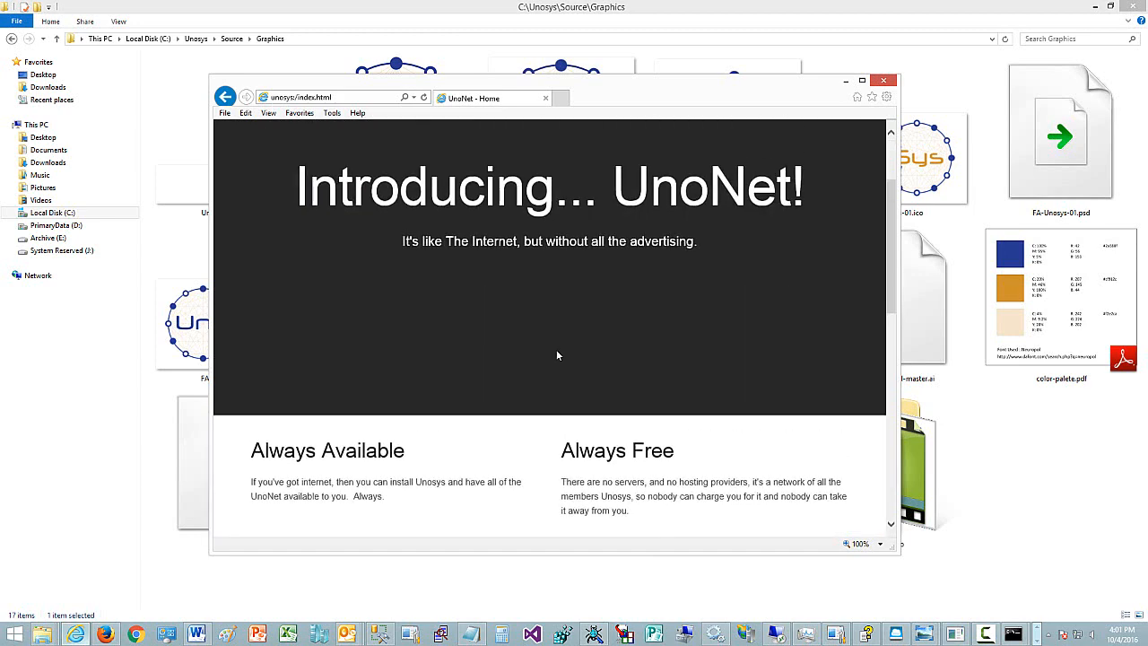
scroll(556, 349, up, 2)
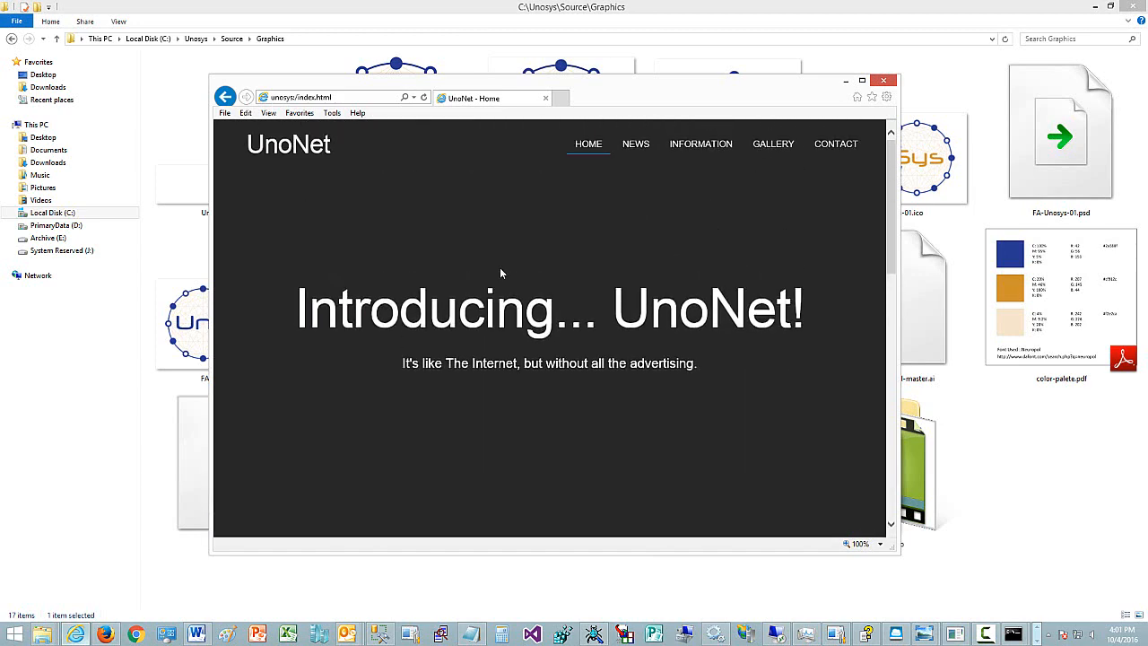
scroll(500, 269, down, 8)
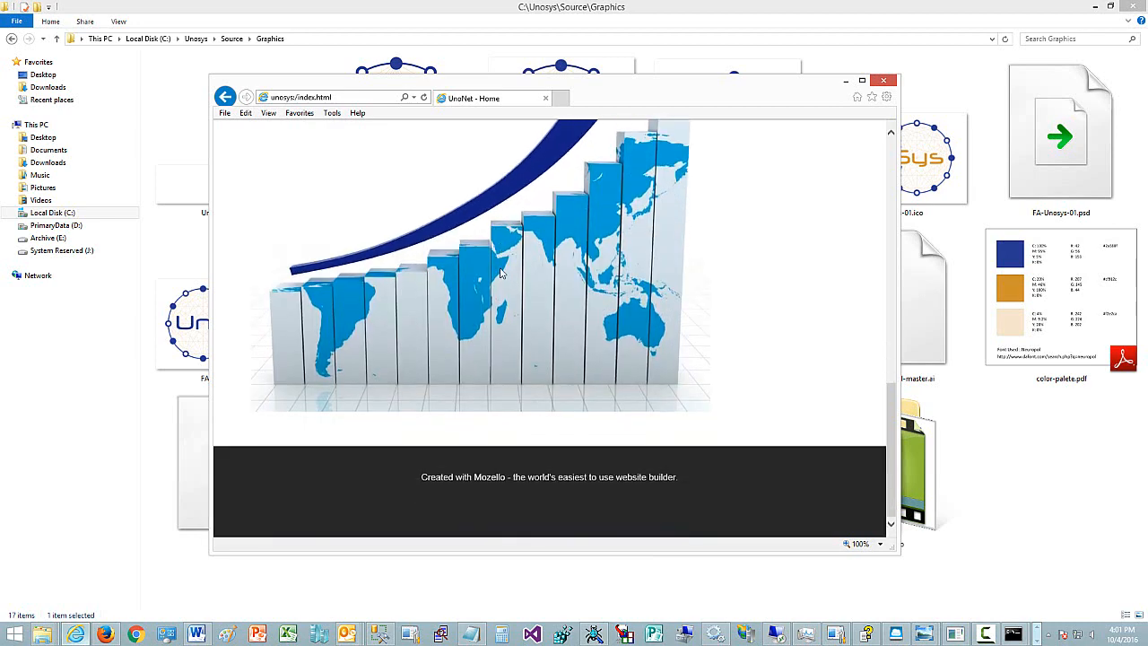
scroll(501, 272, up, 8)
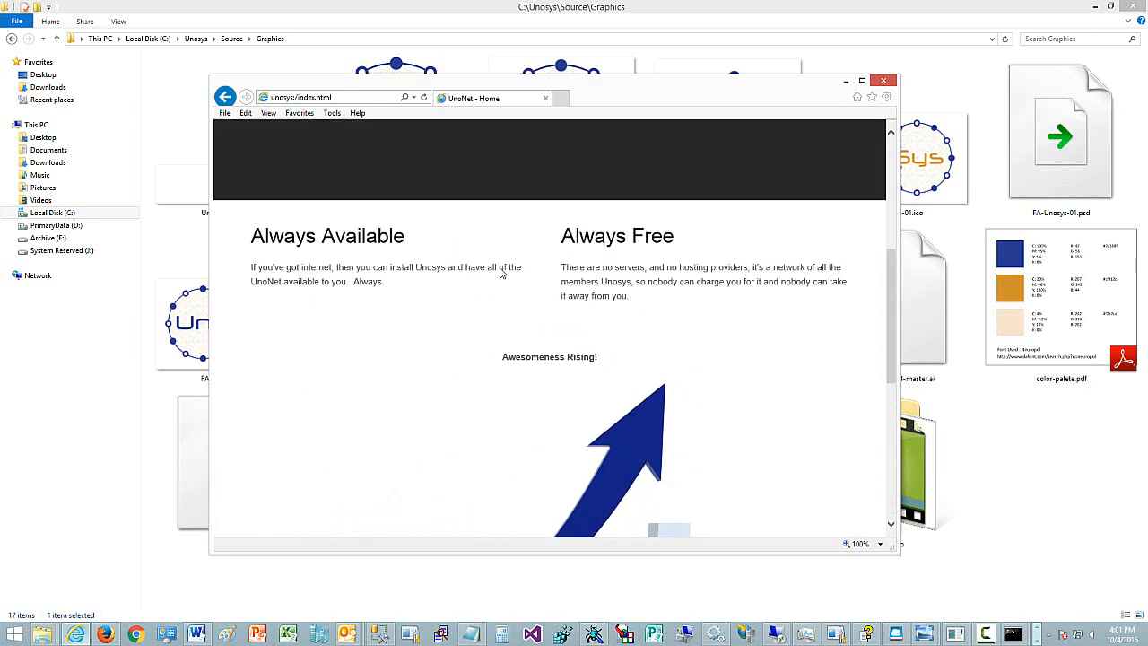